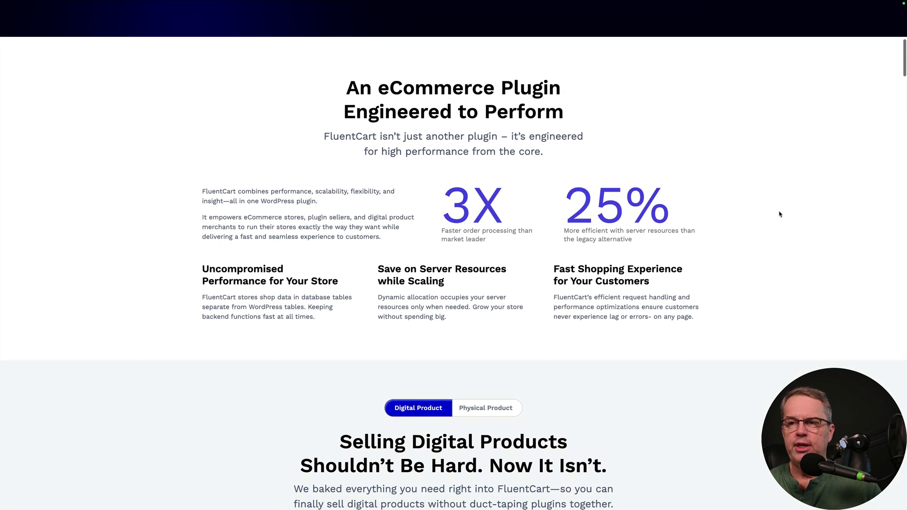
Look through the FluentCart homepage's feature sections and its Start Here, For Developers and Resources listings.
scroll(780, 214, "down", 3)
scroll(780, 214, "down", 4)
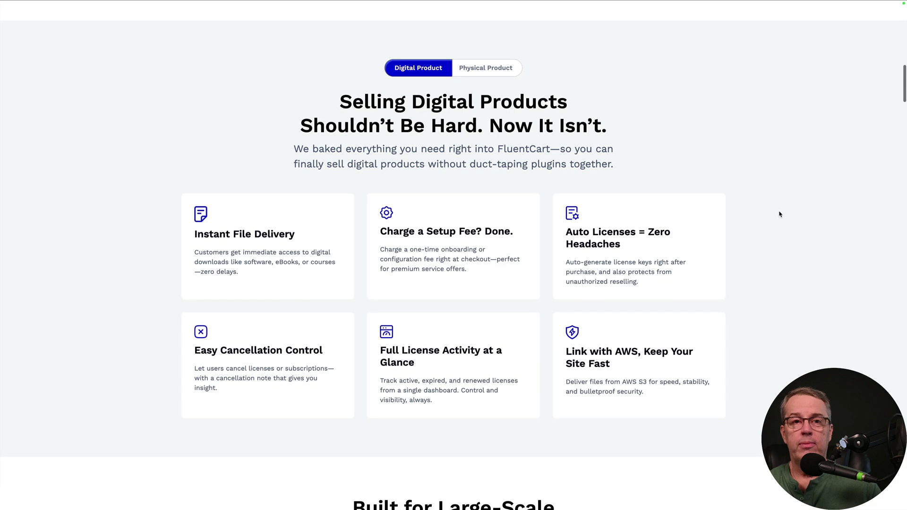
scroll(780, 214, "up", 15)
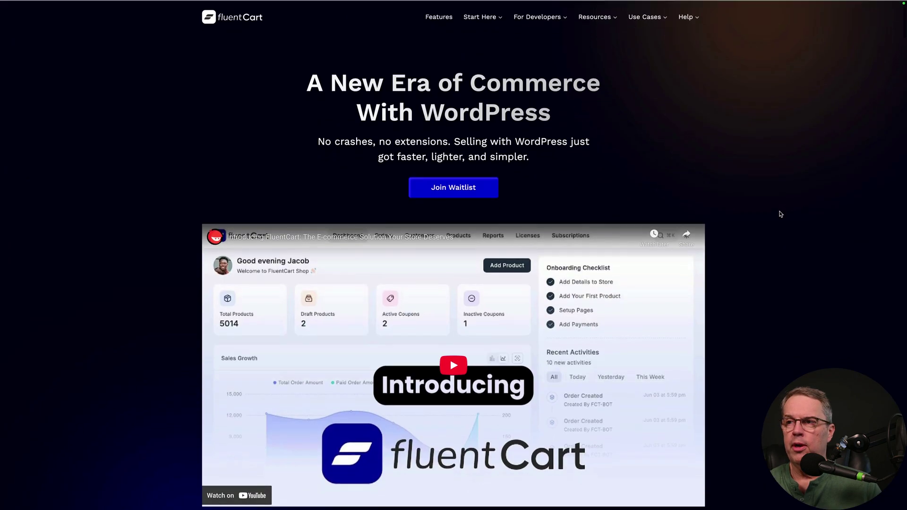
mouse_move(494, 23)
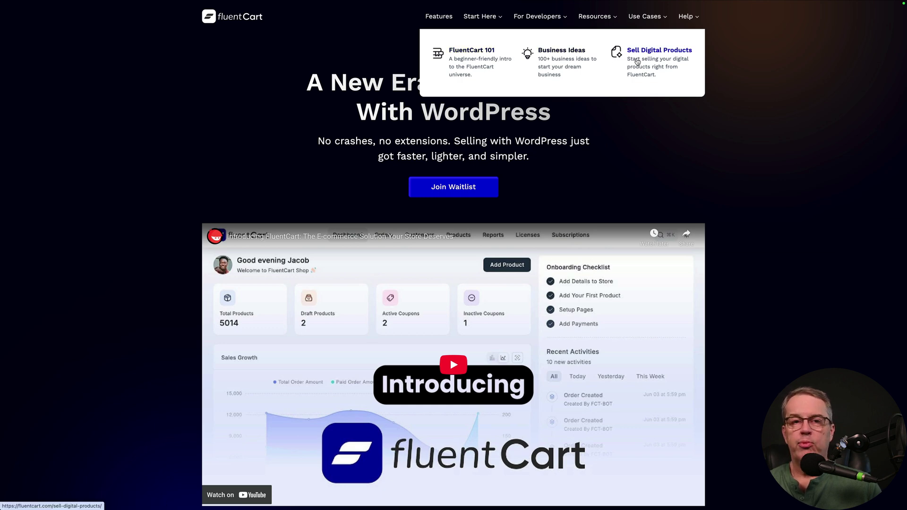
mouse_move(540, 23)
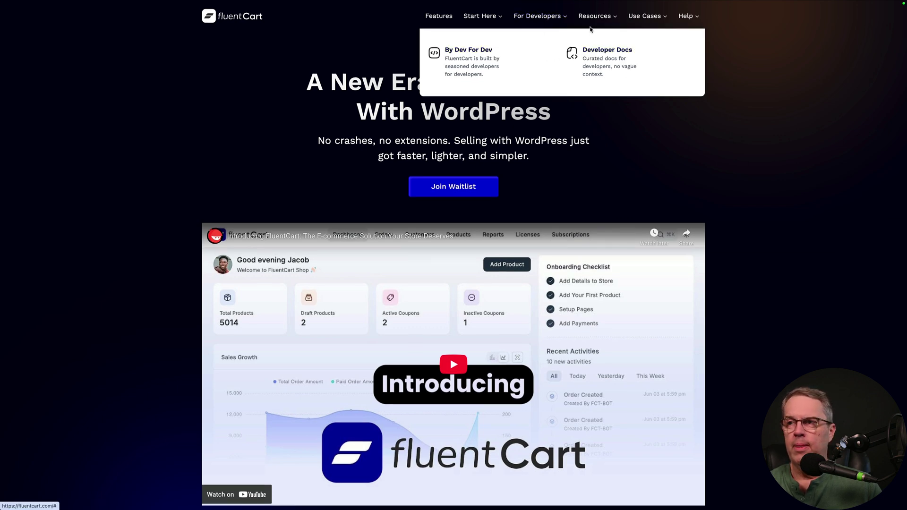
mouse_move(595, 20)
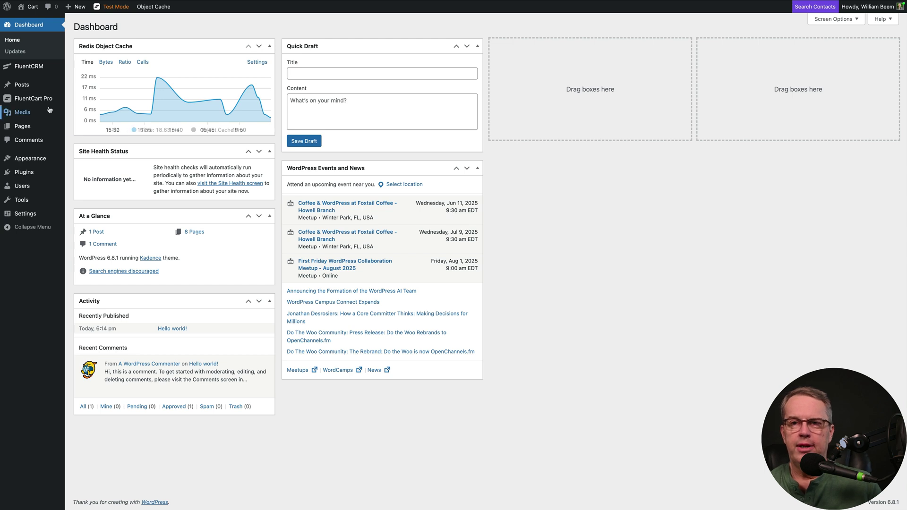
Open the FluentCart Pro dashboard in the WordPress admin and inspect its product totals and Sales Growth chart.
mouse_move(39, 103)
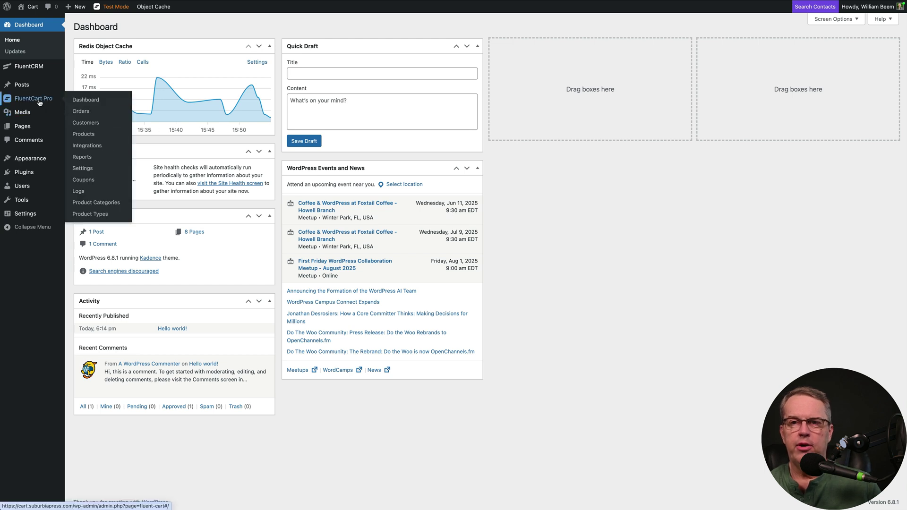
left_click(86, 100)
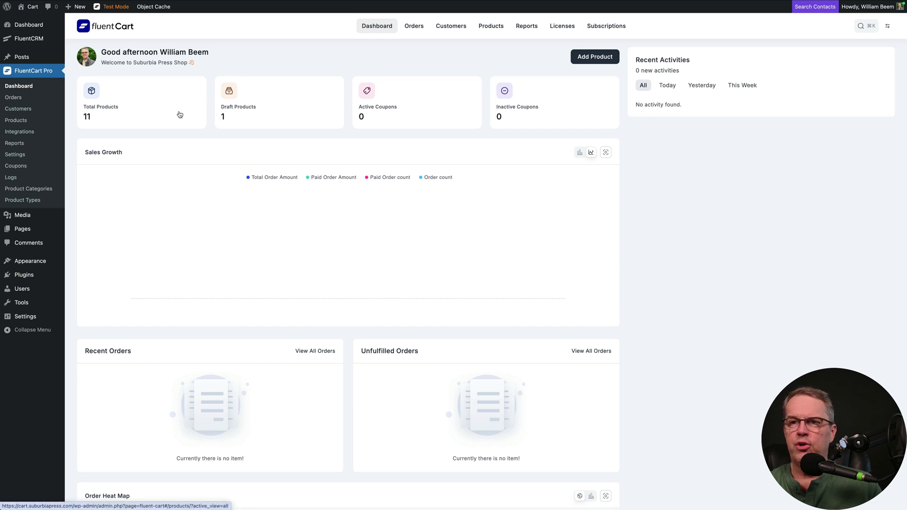
left_click(102, 112)
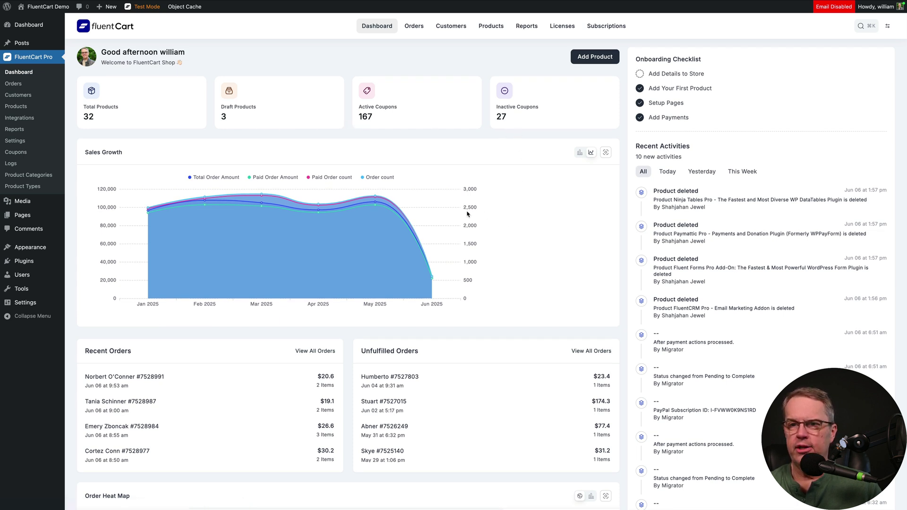
mouse_move(380, 226)
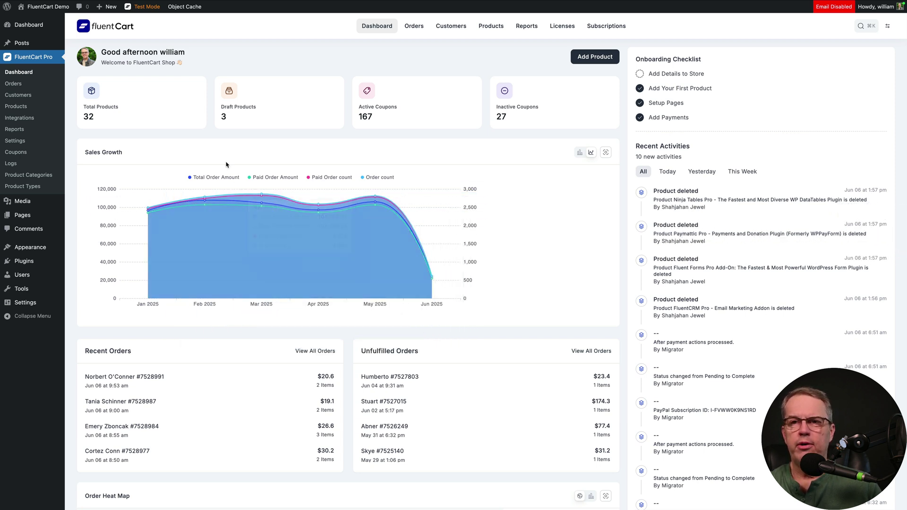
View the details of the first order in the Orders list and the overview of the first listed customer.
left_click(13, 83)
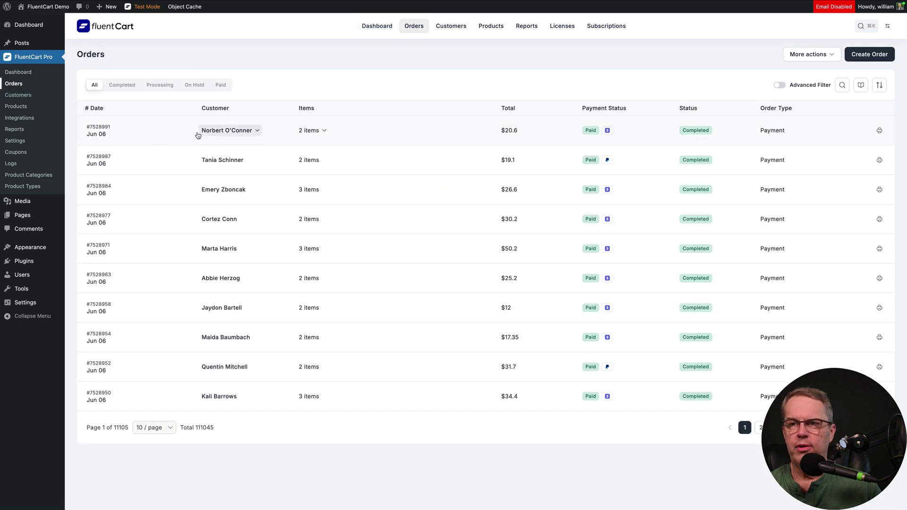
left_click(105, 136)
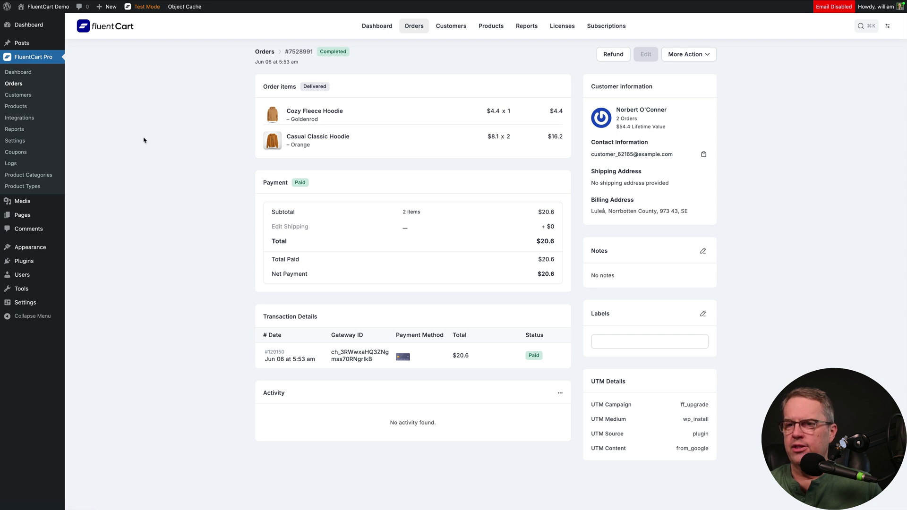
left_click(29, 97)
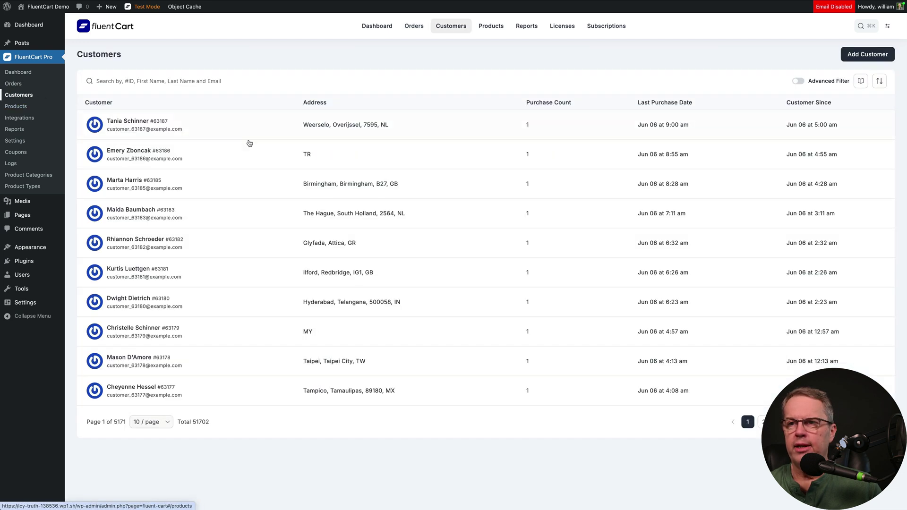
left_click(140, 126)
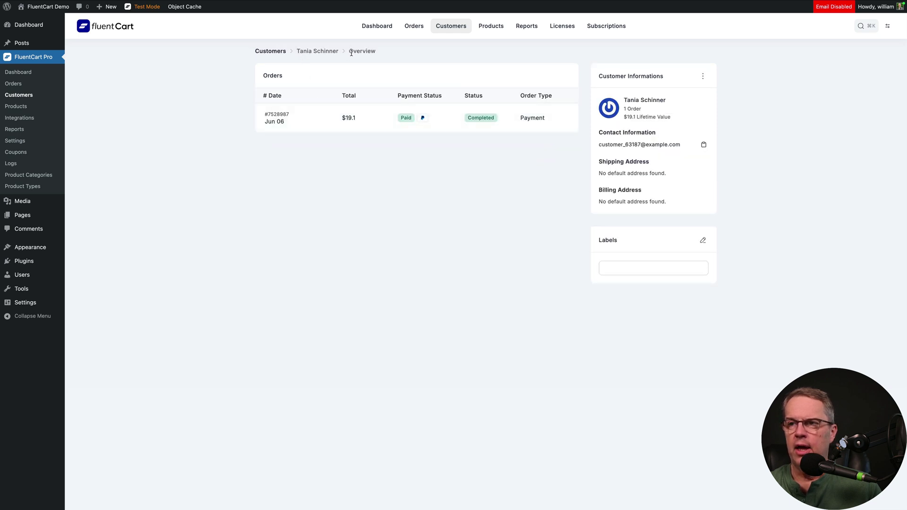
Open the Demo Digital Subscription 1 product, preview its storefront page, and close the preview.
left_click(412, 28)
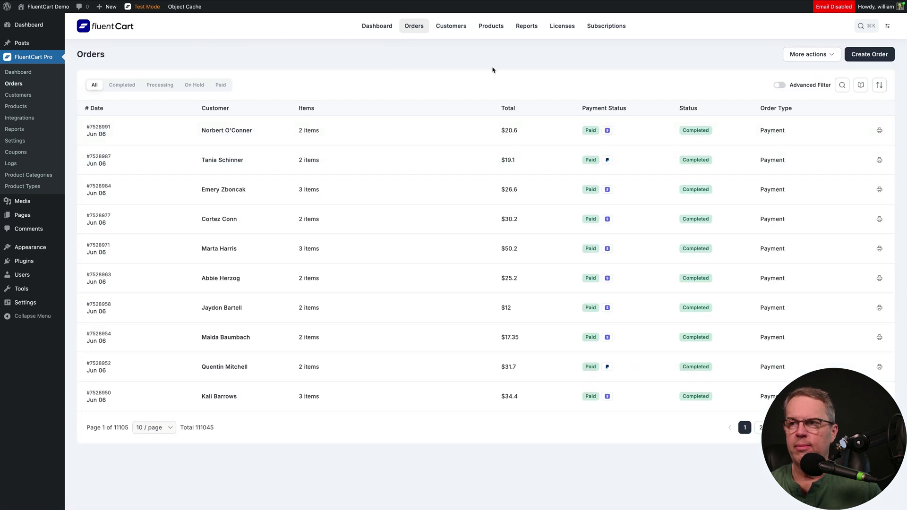
left_click(495, 30)
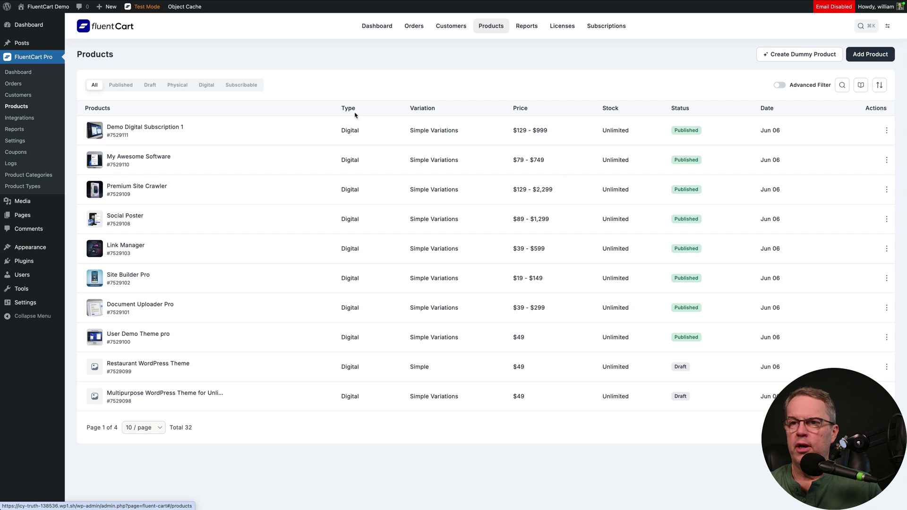
left_click(154, 128)
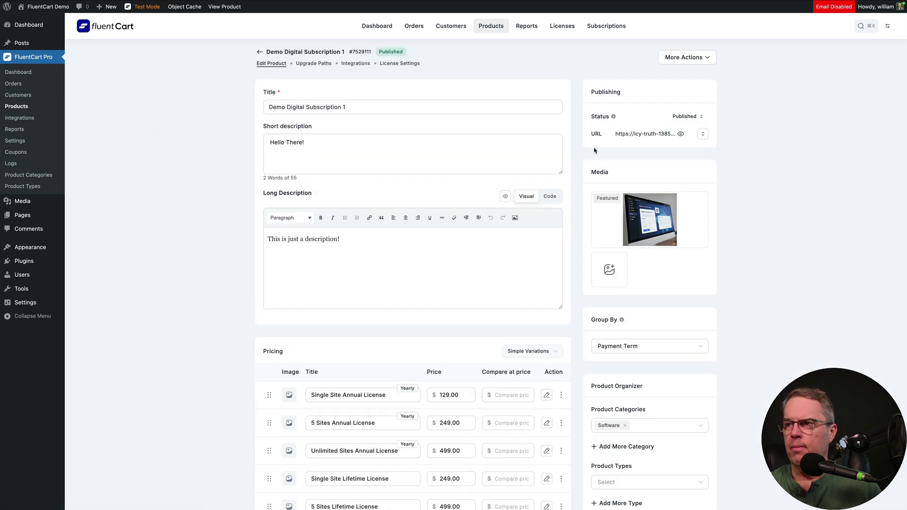
left_click(681, 135)
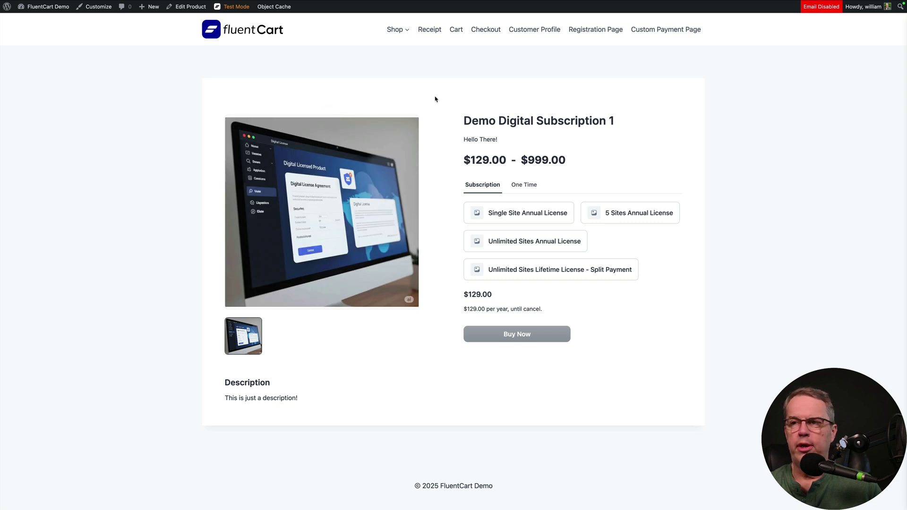
mouse_move(343, 3)
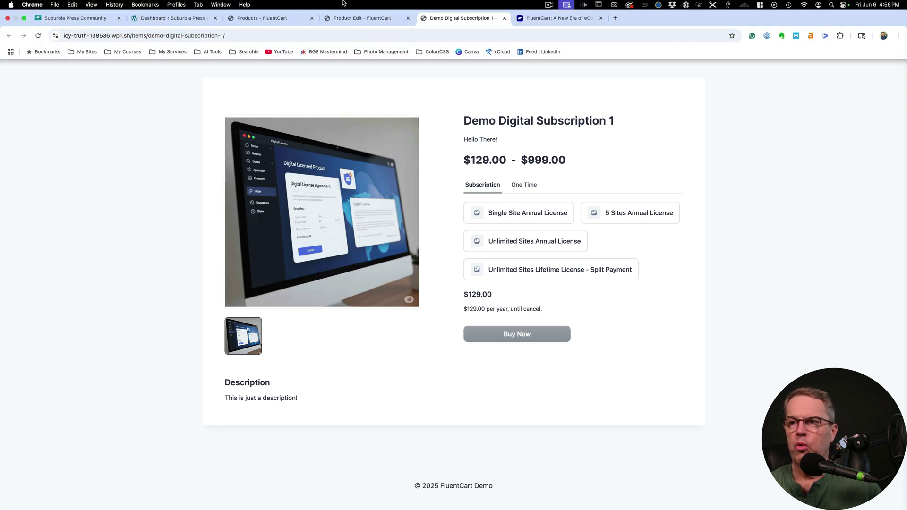
left_click(505, 18)
Review the gross summary, quarterly revenue and gross volume charts in the Reports overview.
left_click(529, 28)
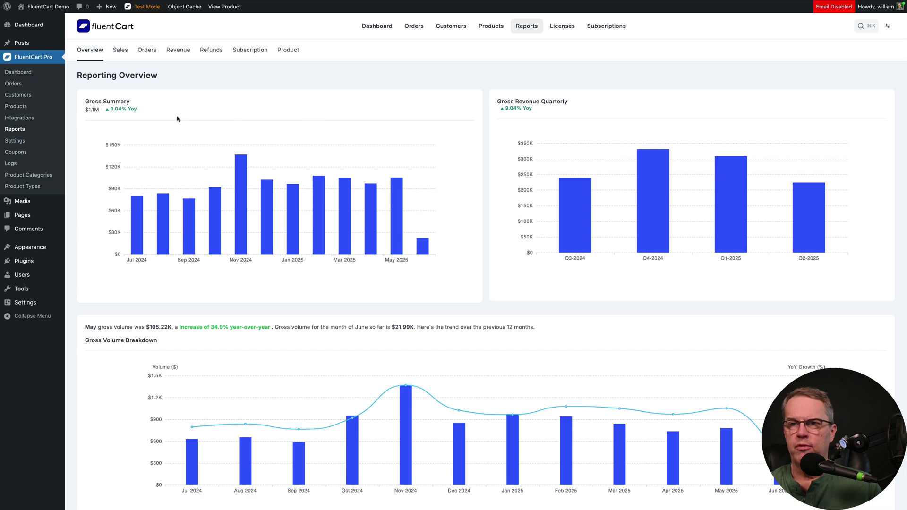
scroll(532, 129, "down", 5)
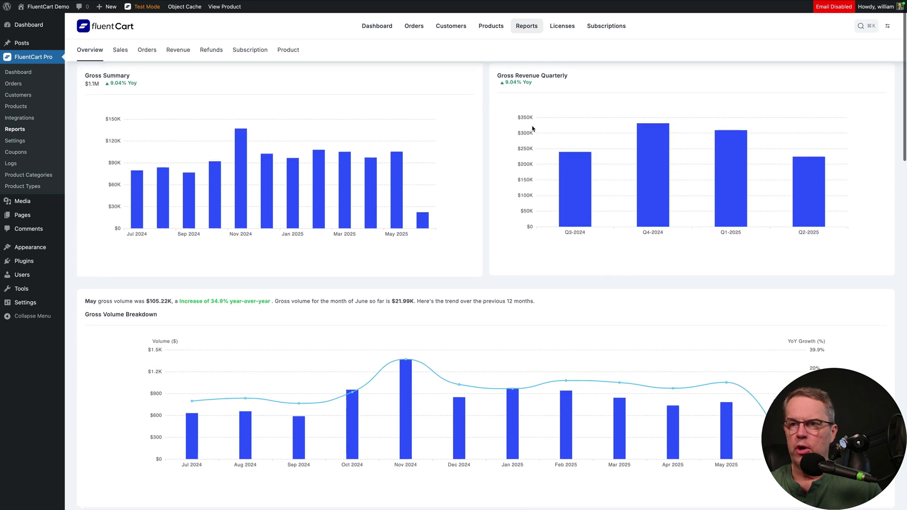
scroll(532, 128, "down", 2)
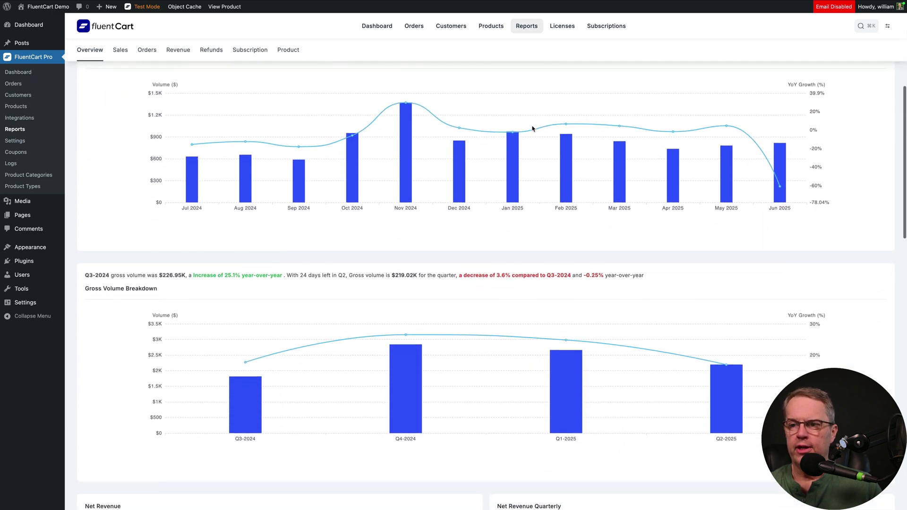
scroll(451, 122, "up", 6)
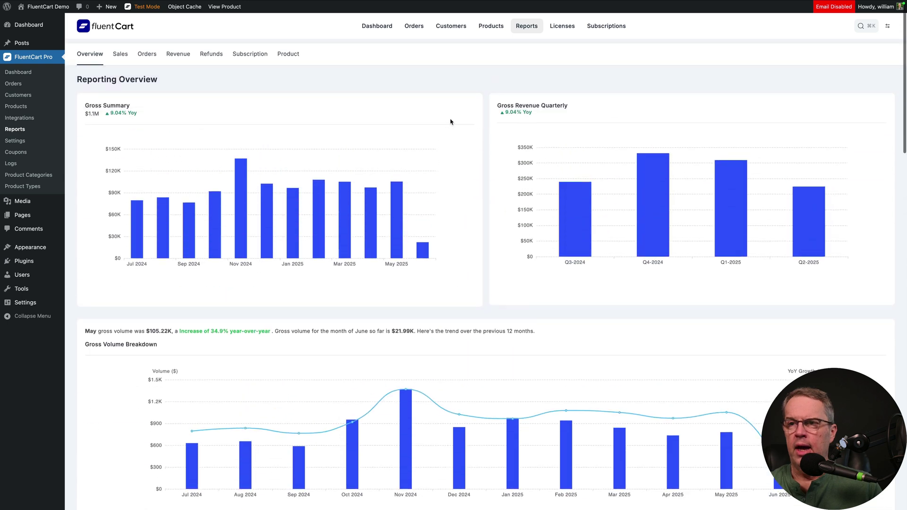
Open the Sales report and look over its summary cards and top sold products.
left_click(123, 54)
scroll(124, 54, "down", 1)
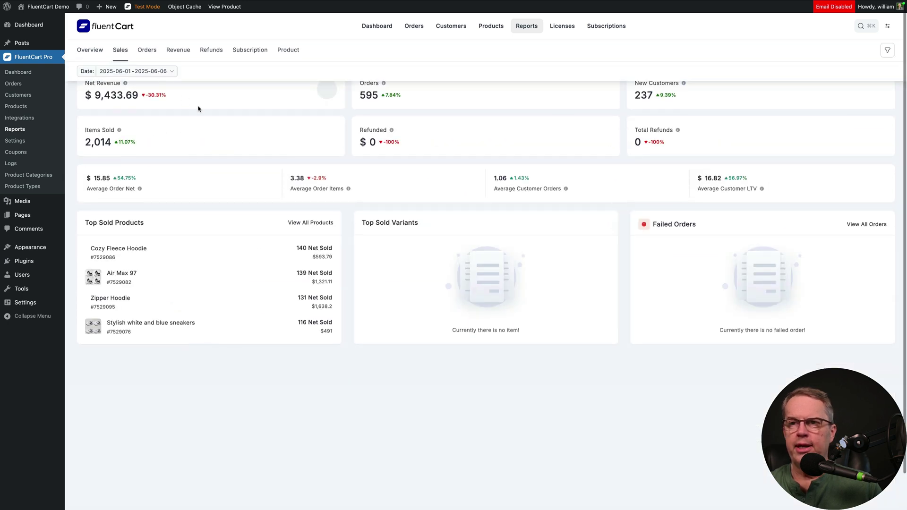
scroll(278, 90, "up", 1)
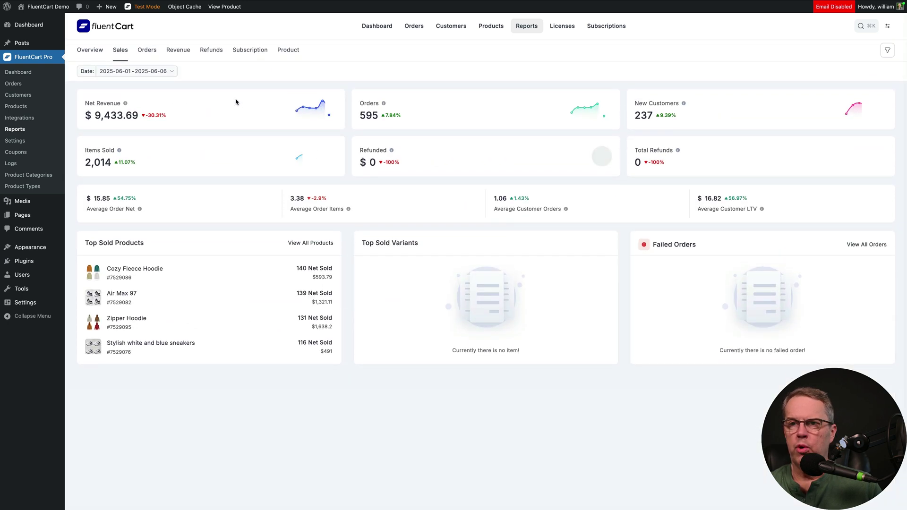
Filter the Sales report to the single day June 10, 2025.
left_click(156, 73)
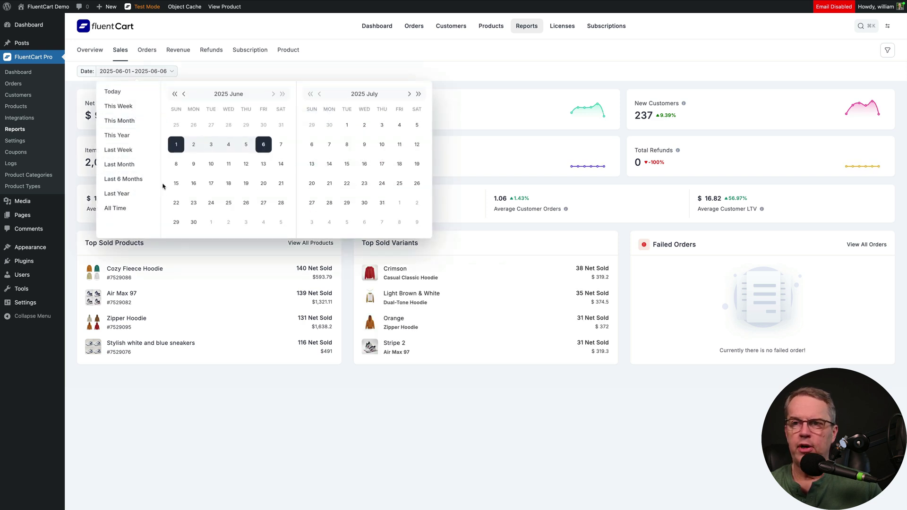
left_click(212, 164)
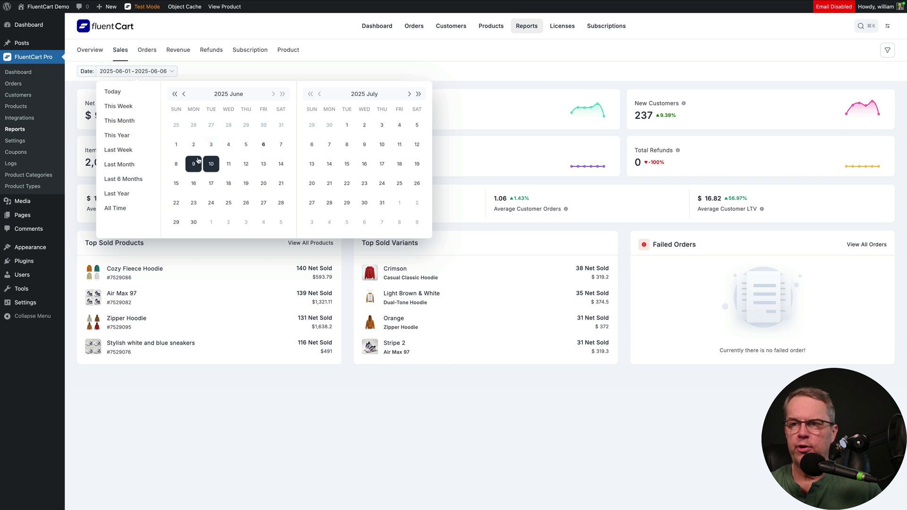
left_click(211, 164)
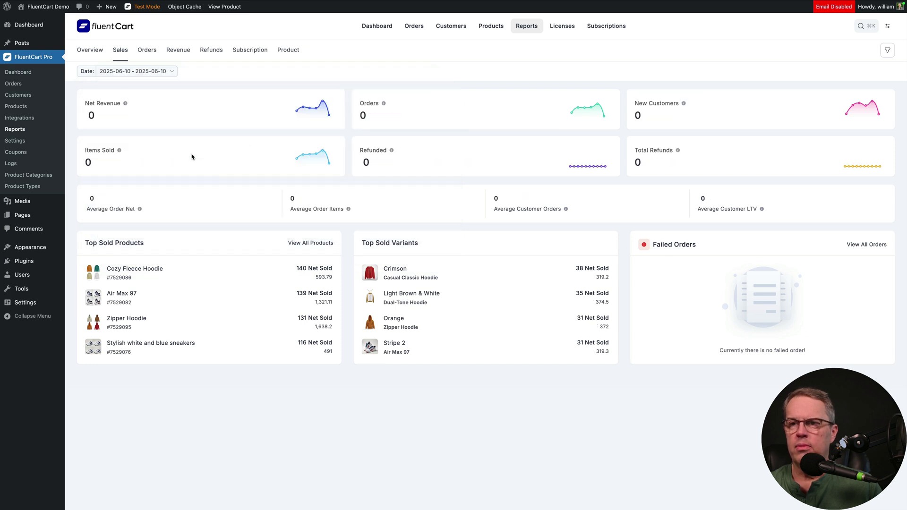
Set the Sales report's date range to This Month and open the Casual Classic Hoodie from the top sold variants.
left_click(168, 71)
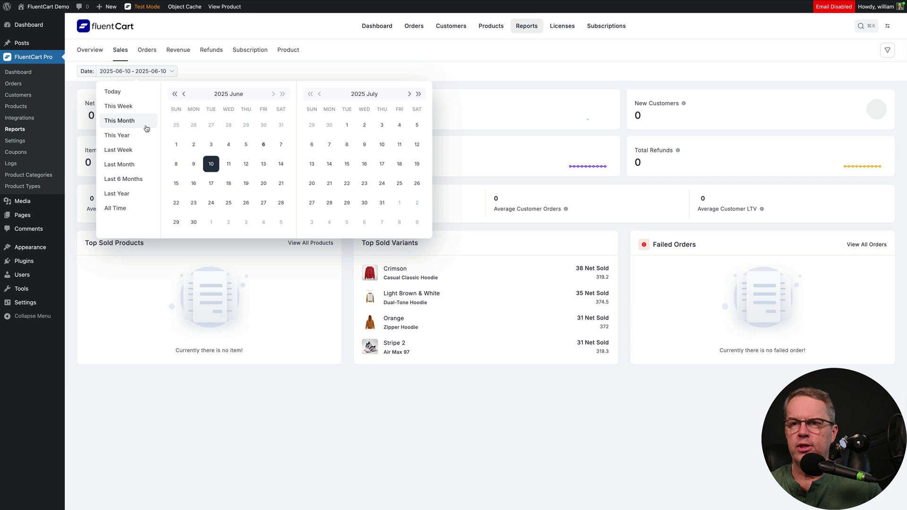
left_click(128, 124)
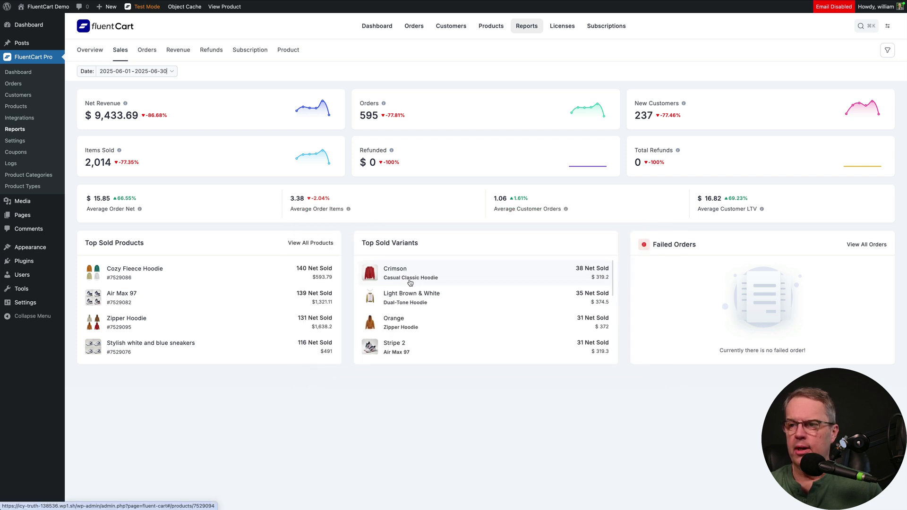
left_click(410, 283)
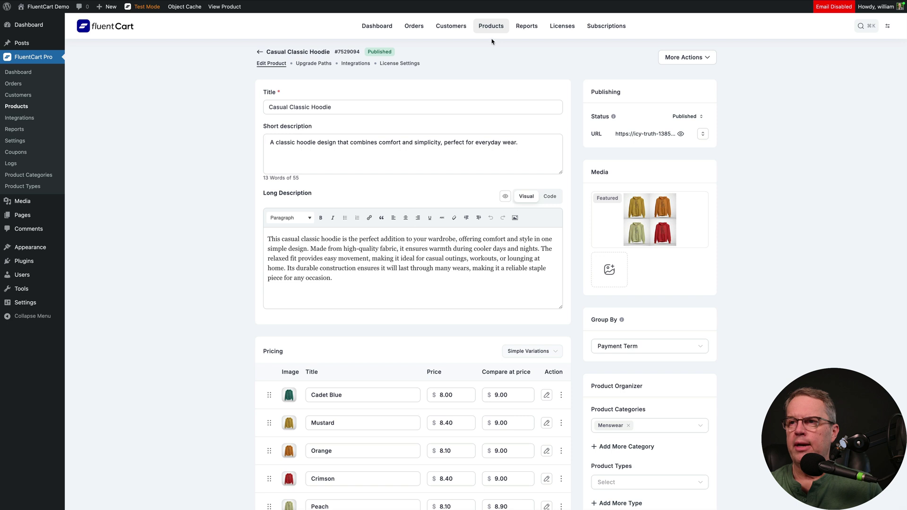
Open the Revenue report and display its chart grouped Monthly as a bar chart.
left_click(526, 26)
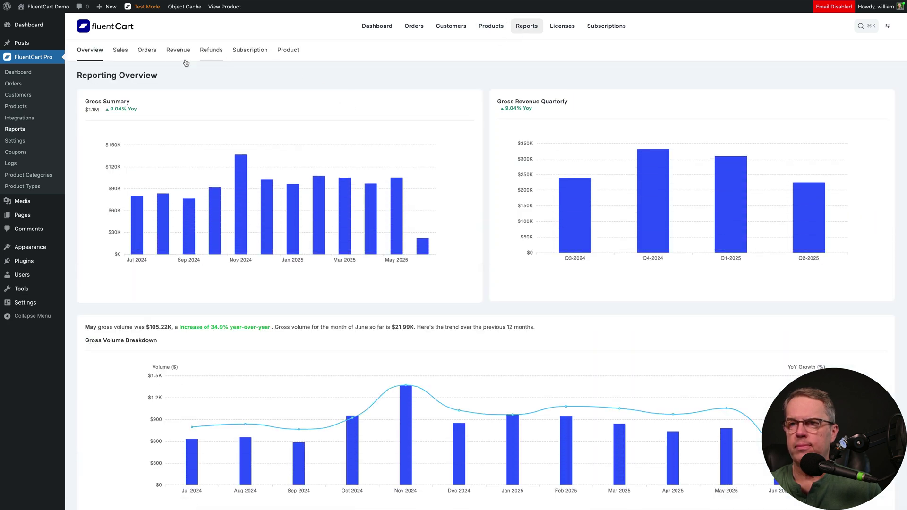
left_click(172, 52)
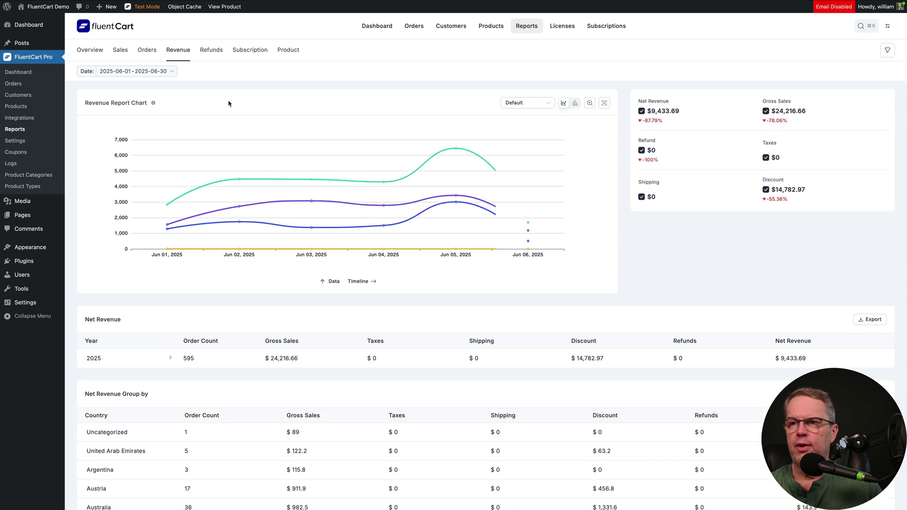
left_click(540, 107)
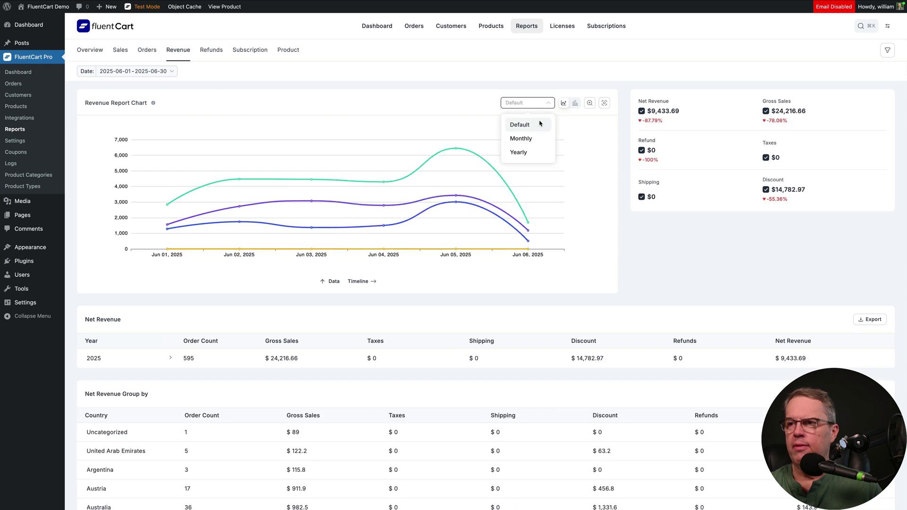
left_click(521, 138)
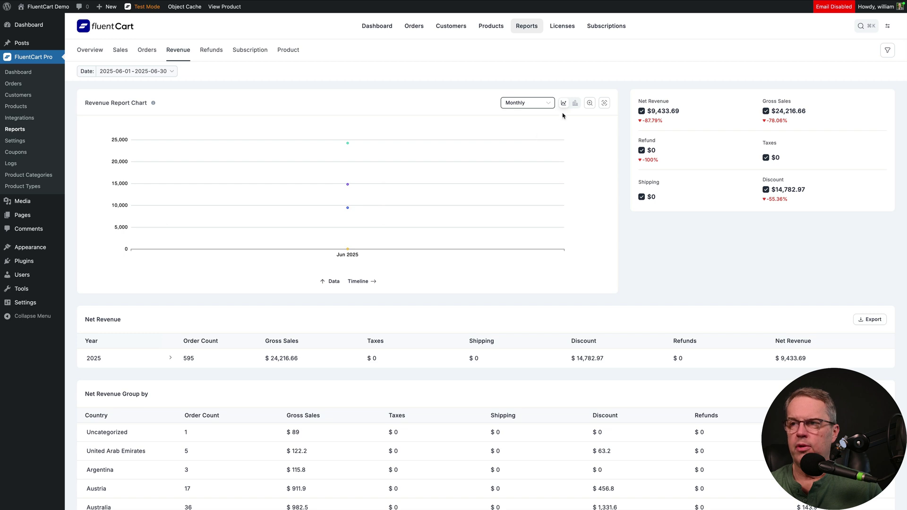
left_click(574, 105)
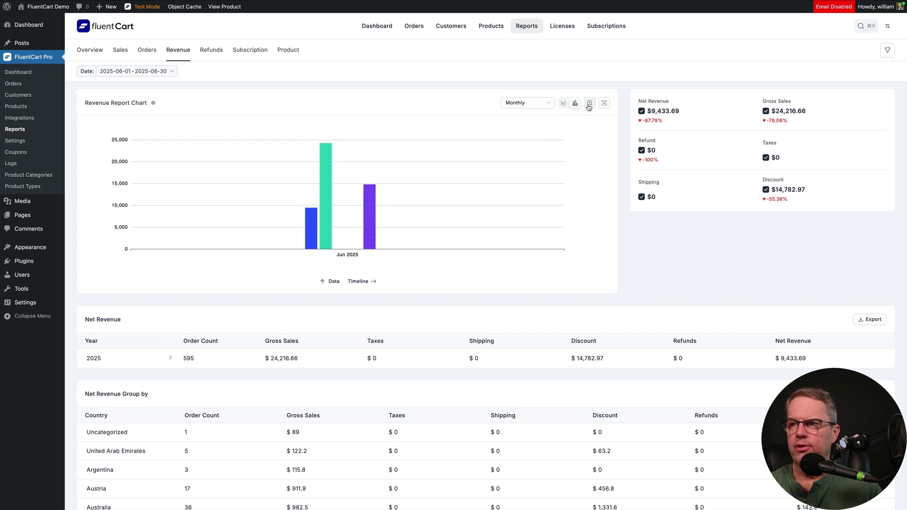
Turn on the zoom sliders for the revenue chart and set its grouping to Default.
left_click(590, 103)
left_click(546, 104)
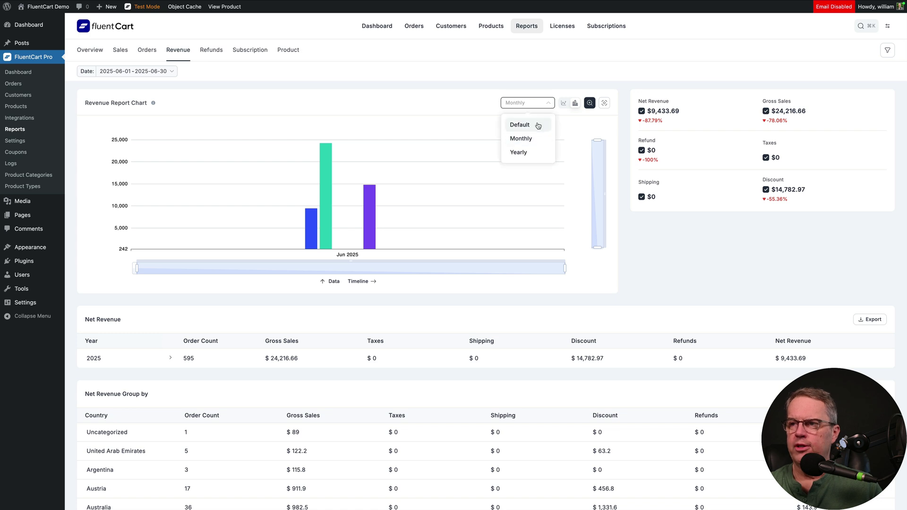
left_click(537, 125)
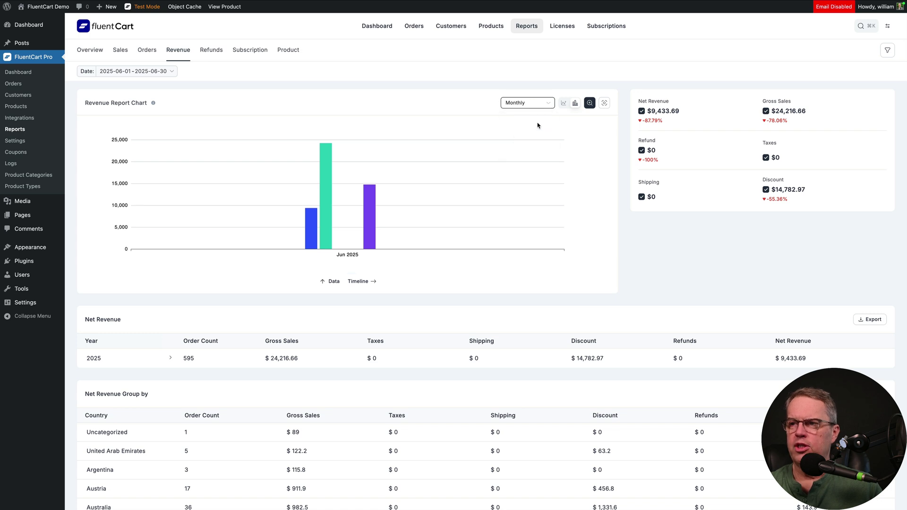
Start a screenshot download of the revenue chart, cancel saving it, and switch the chart to a line graph.
left_click(604, 104)
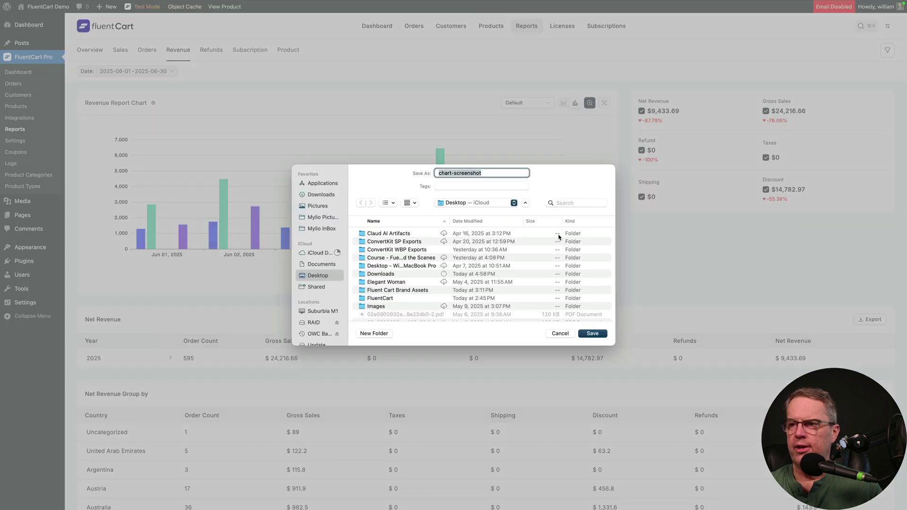
left_click(559, 334)
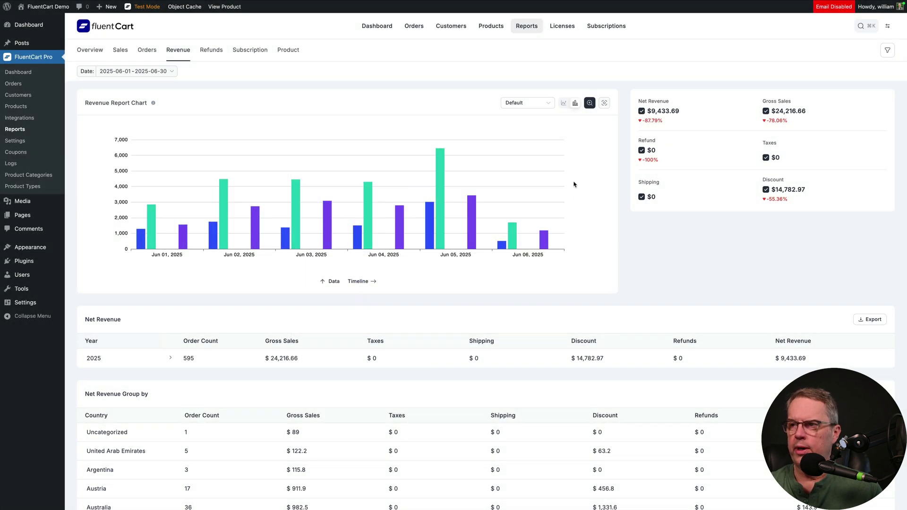
left_click(566, 104)
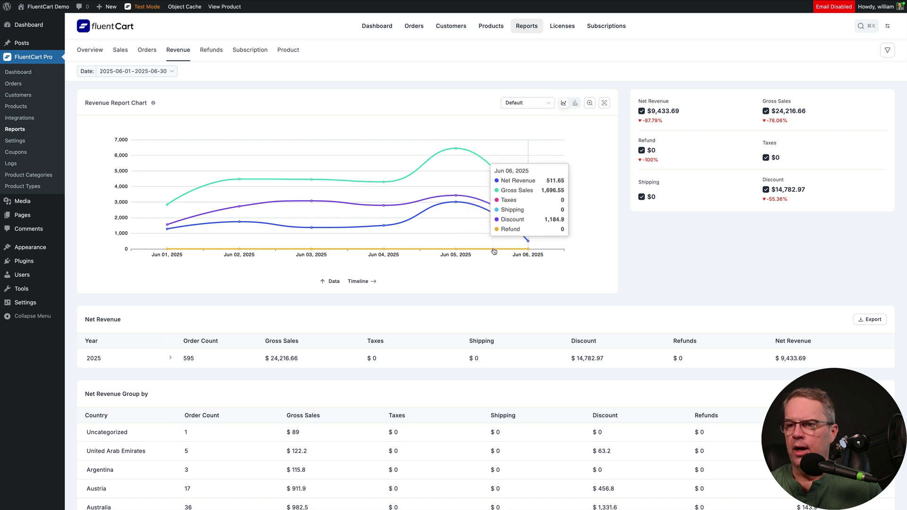
Look through net revenue by billing country, and regroup the breakdown by Payment Method Type and by Payment Method.
scroll(494, 252, "down", 3)
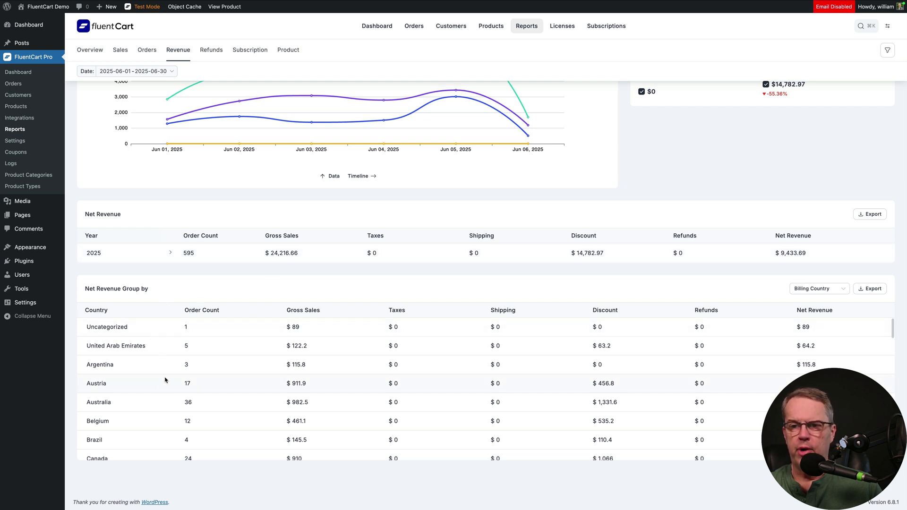
scroll(165, 380, "down", 3)
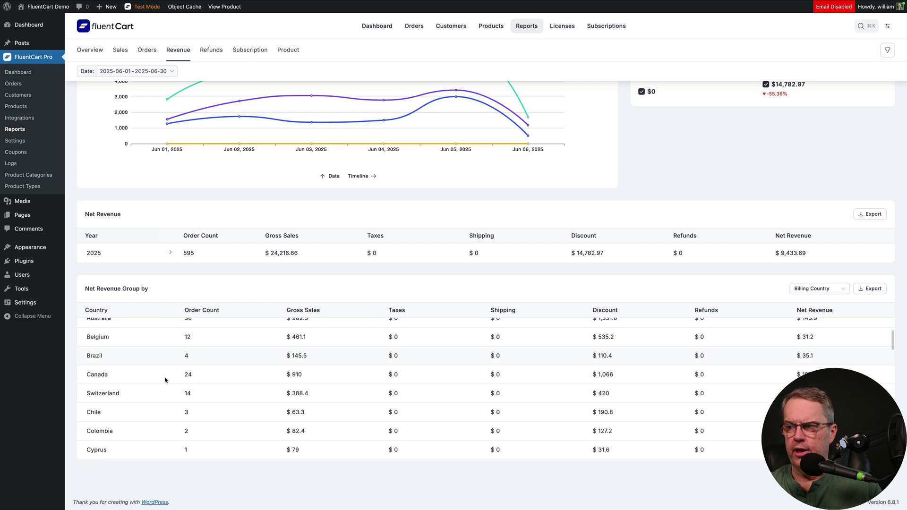
scroll(165, 381, "up", 3)
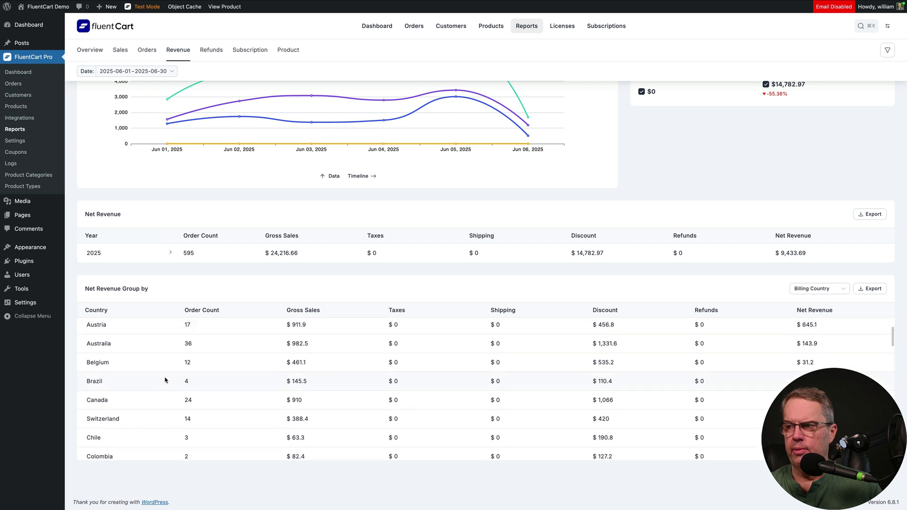
left_click(816, 294)
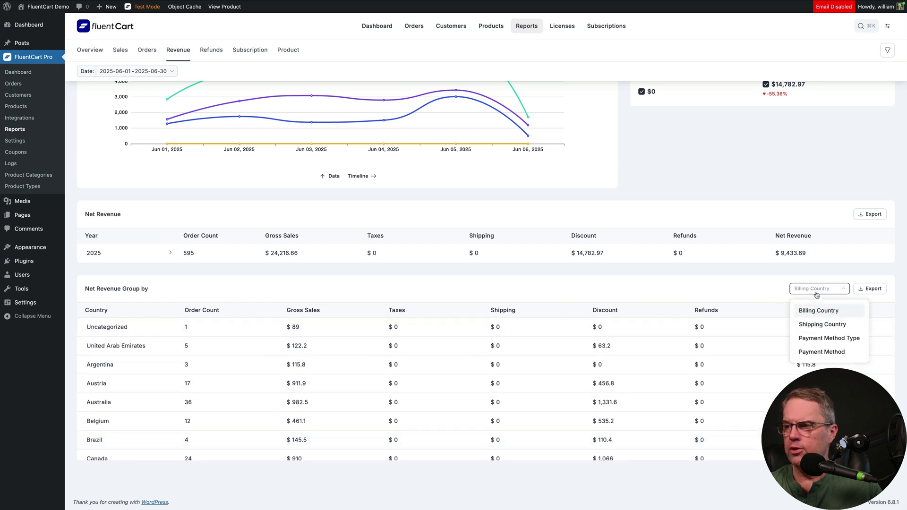
left_click(837, 339)
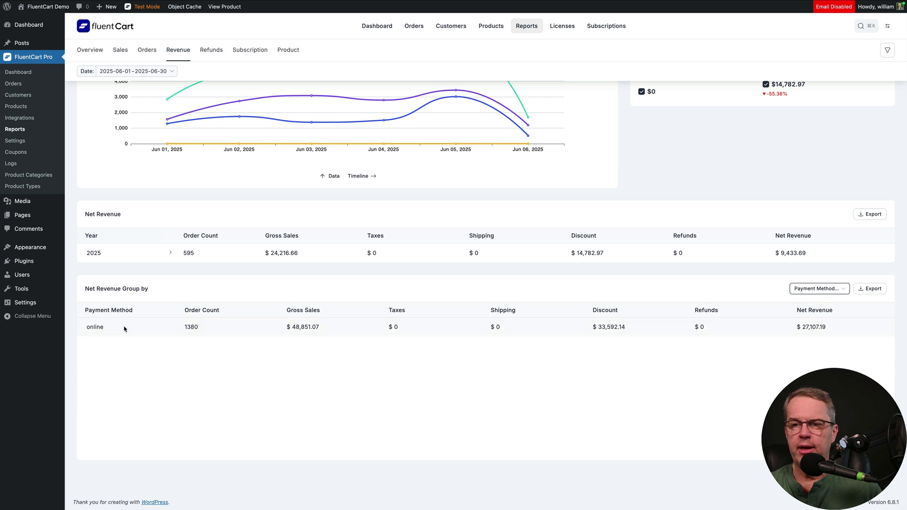
left_click(834, 293)
left_click(817, 351)
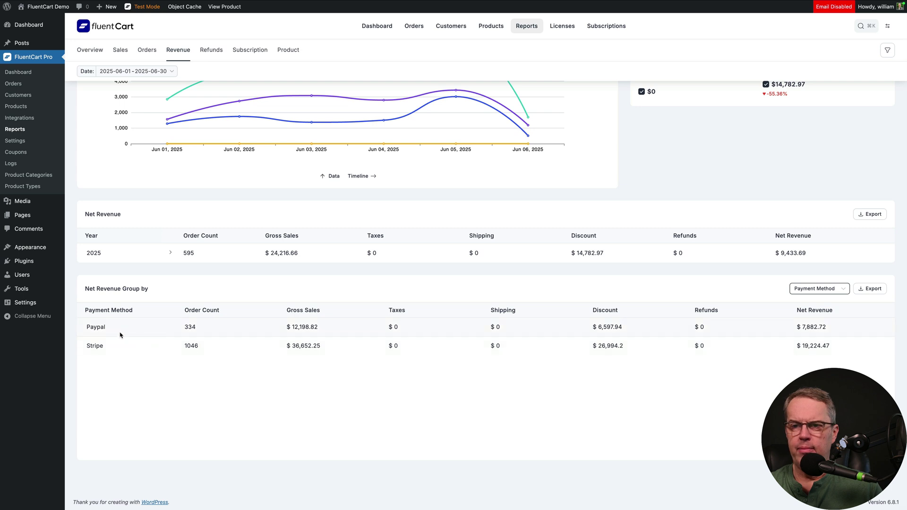
left_click(836, 293)
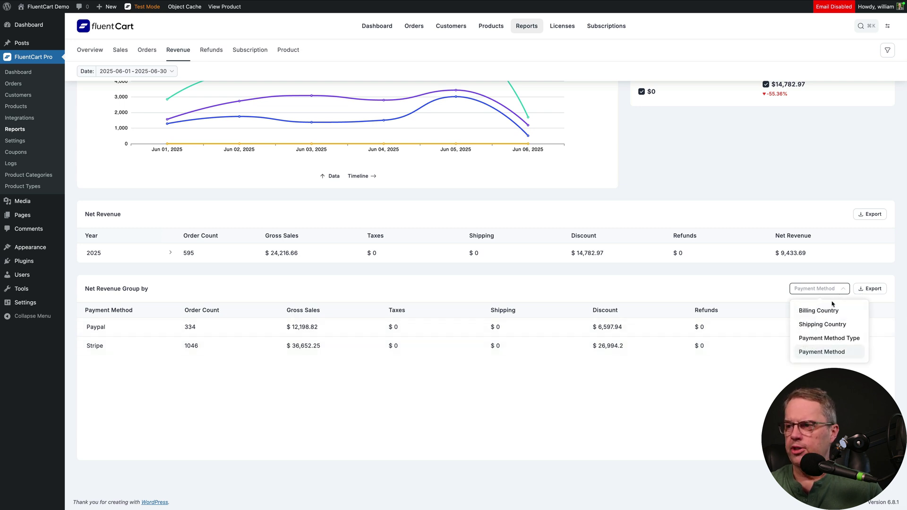
left_click(484, 380)
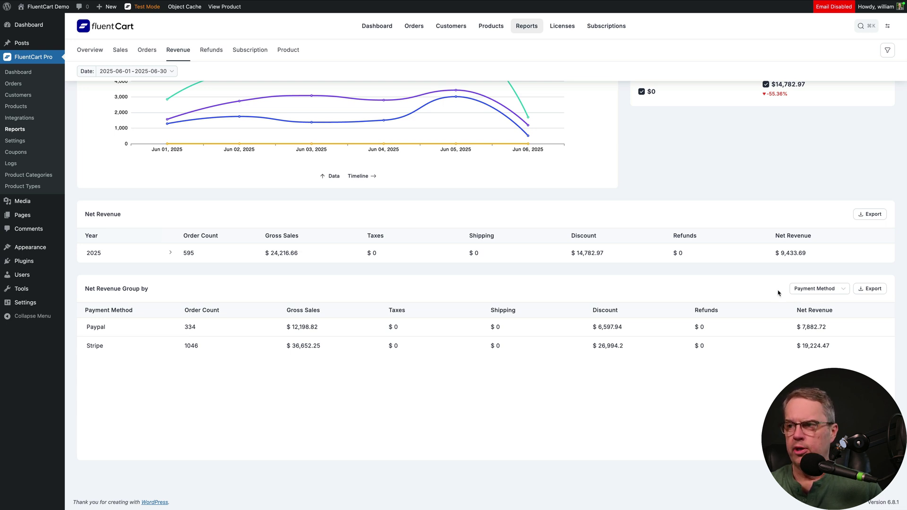
Open the Refunds report and group its chart Monthly.
scroll(770, 301, "up", 3)
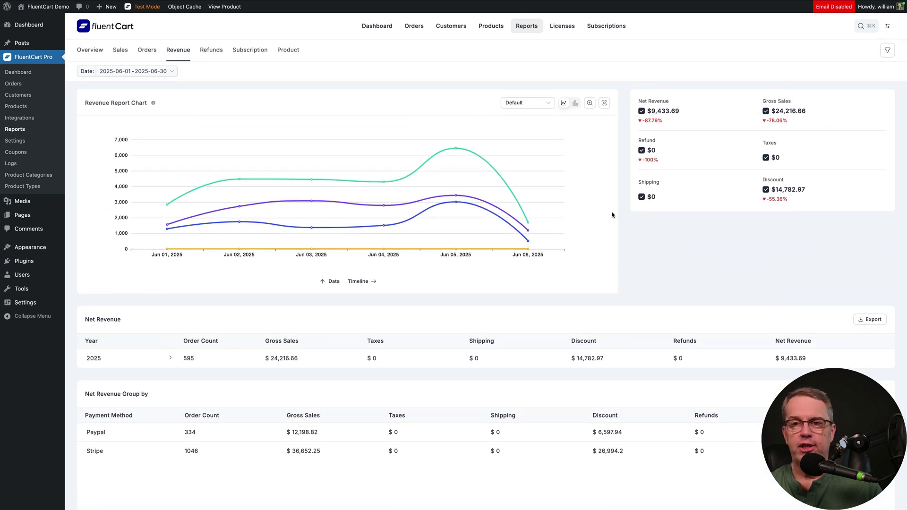
left_click(214, 55)
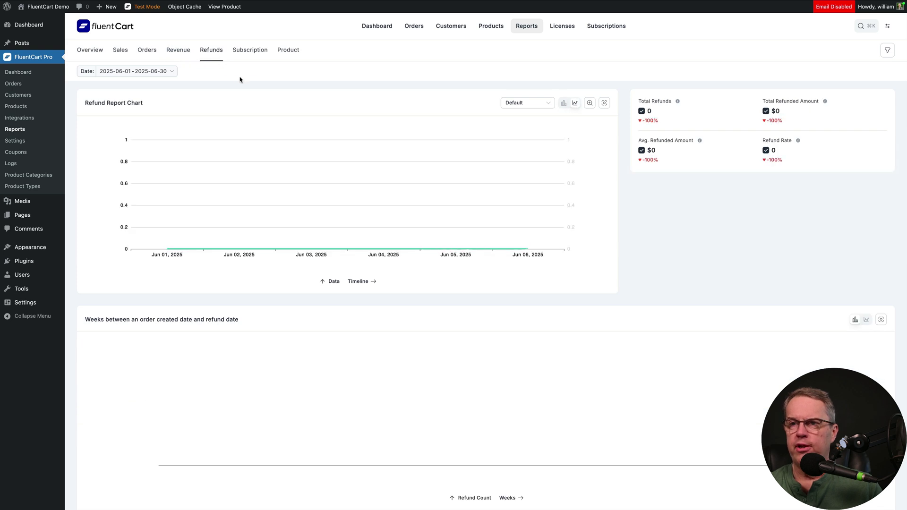
left_click(527, 102)
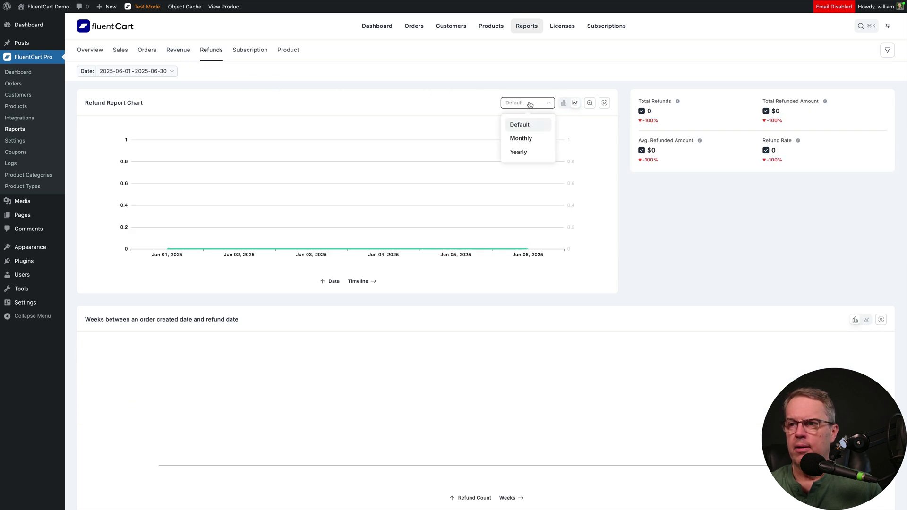
left_click(523, 138)
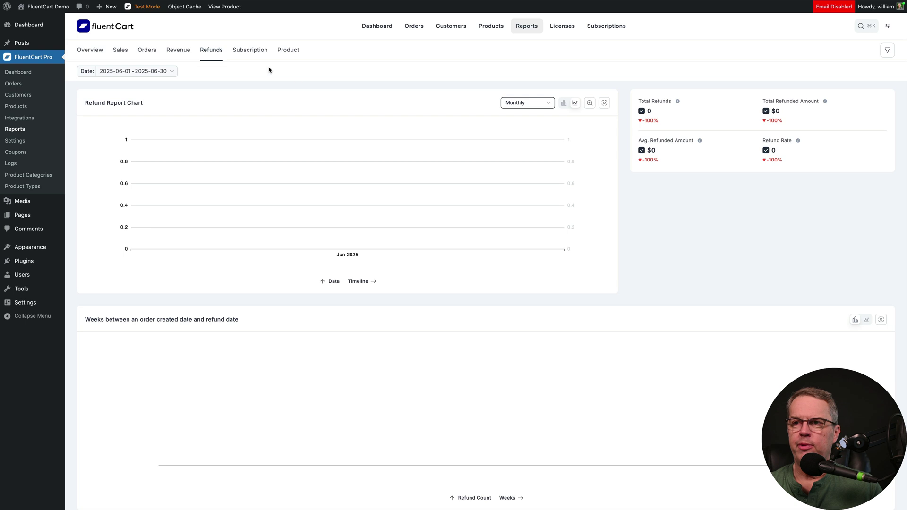
View the Subscription report, and open the Product report to inspect the June 1, 2025 figures in its chart.
left_click(249, 50)
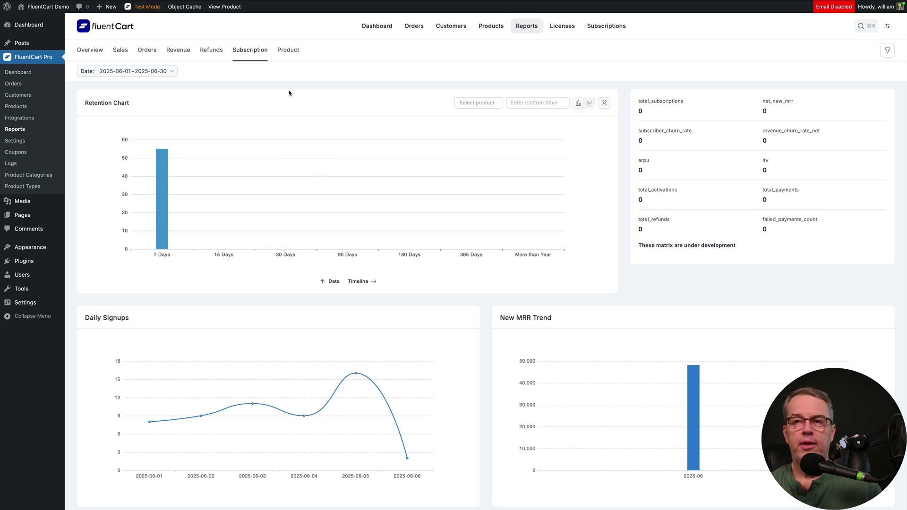
left_click(286, 52)
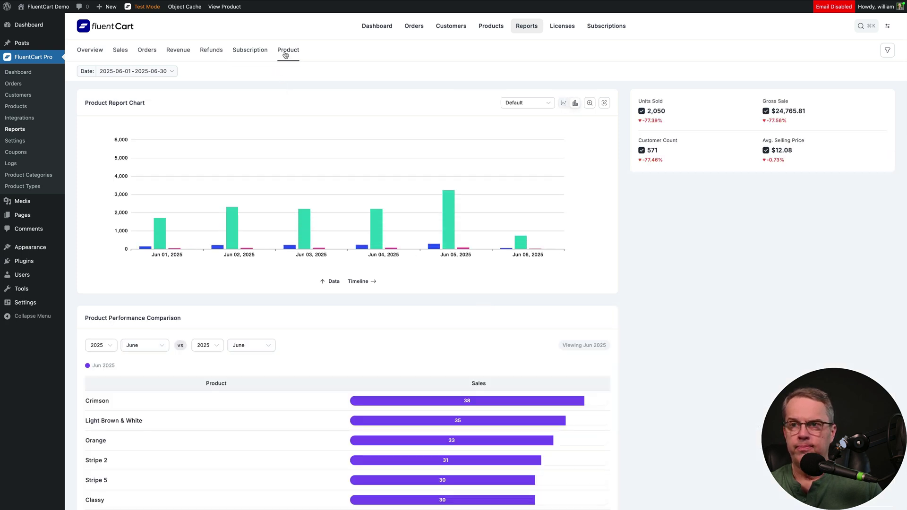
mouse_move(165, 221)
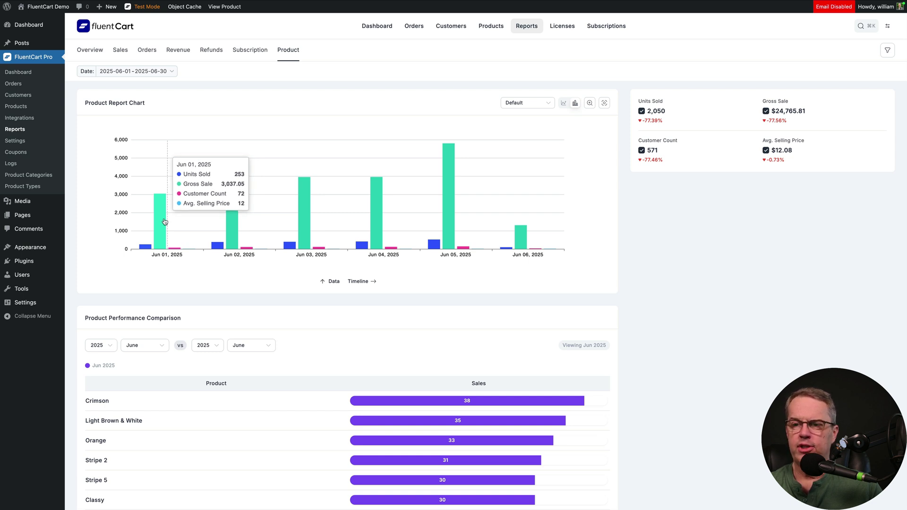
Examine the June 2025 product sales in the Product Performance Comparison from the best to the least sold.
scroll(251, 265, "down", 5)
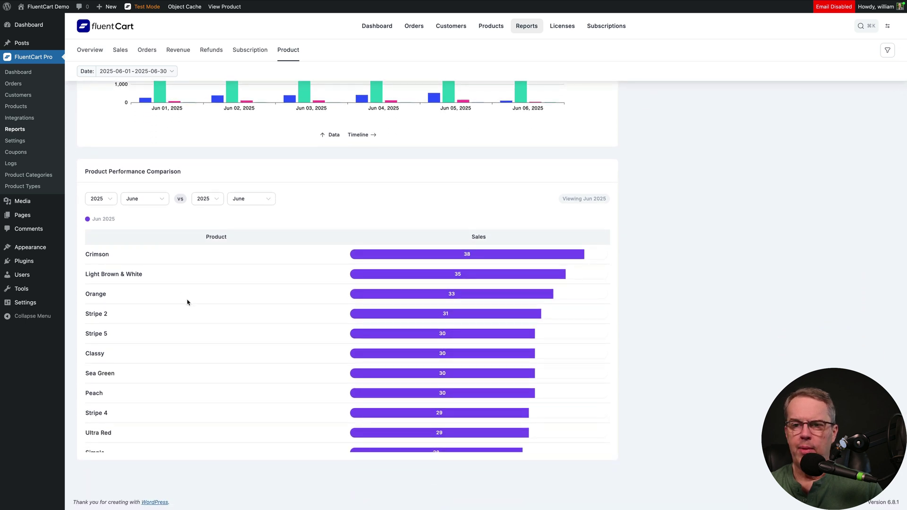
scroll(202, 325, "down", 5)
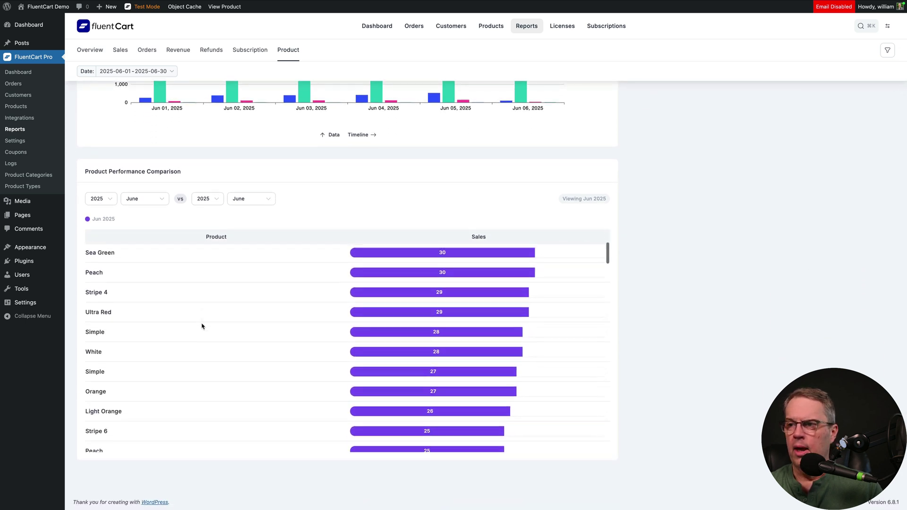
scroll(201, 326, "down", 5)
scroll(202, 326, "up", 7)
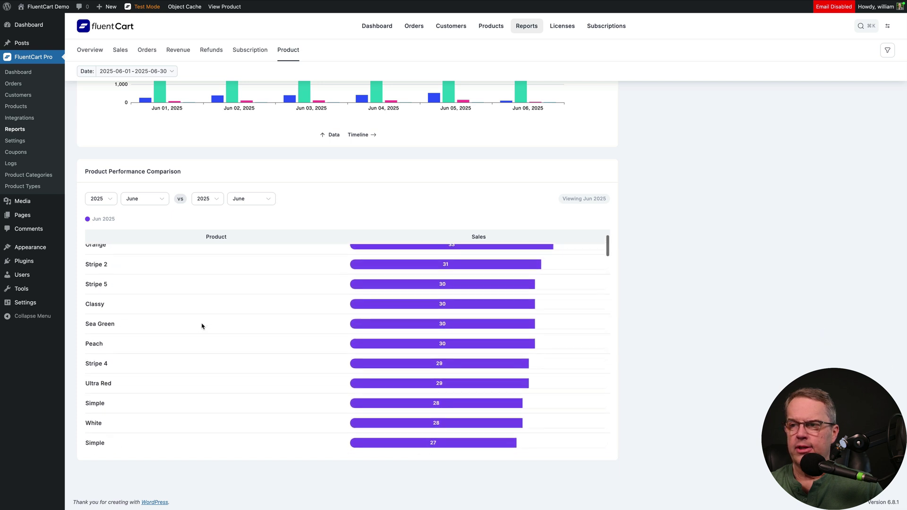
scroll(202, 326, "up", 2)
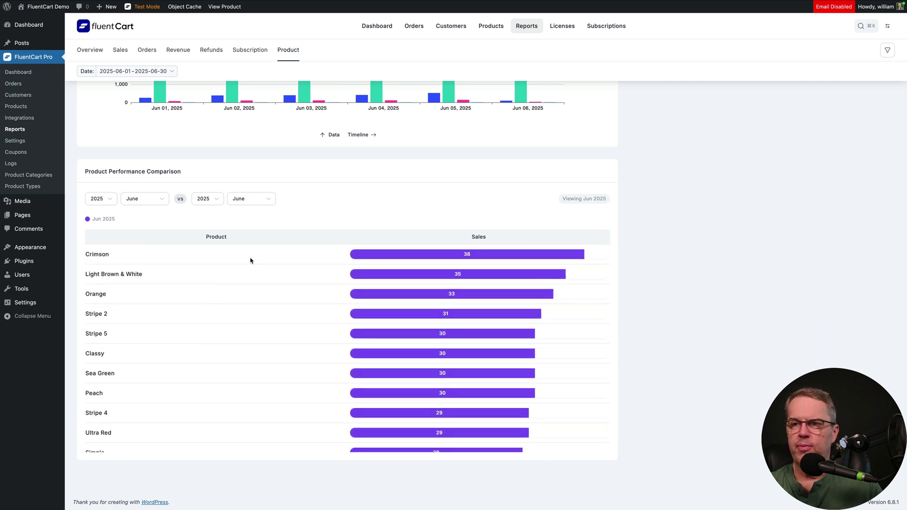
scroll(250, 261, "down", 10)
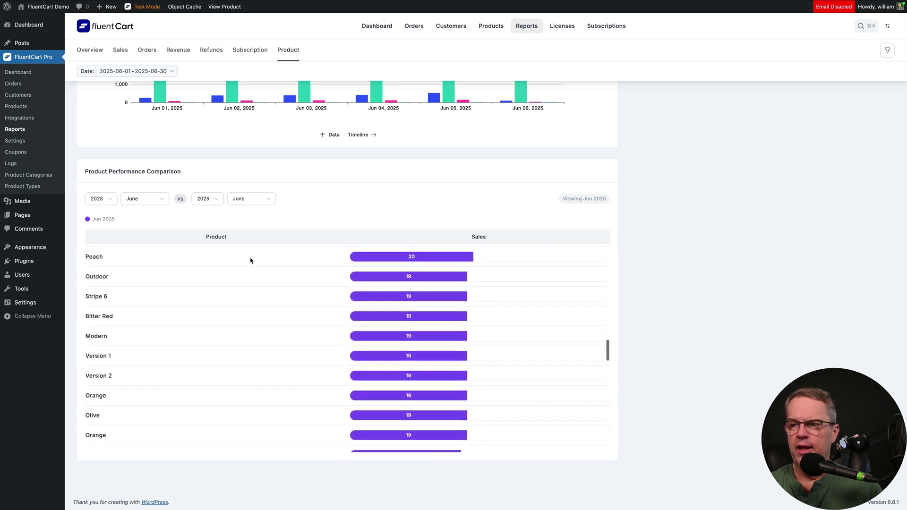
scroll(250, 260, "down", 15)
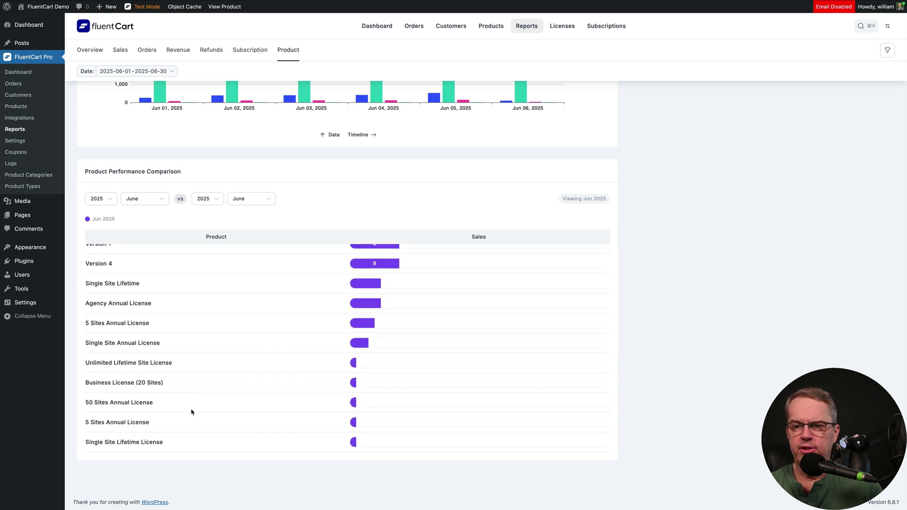
scroll(209, 414, "up", 1)
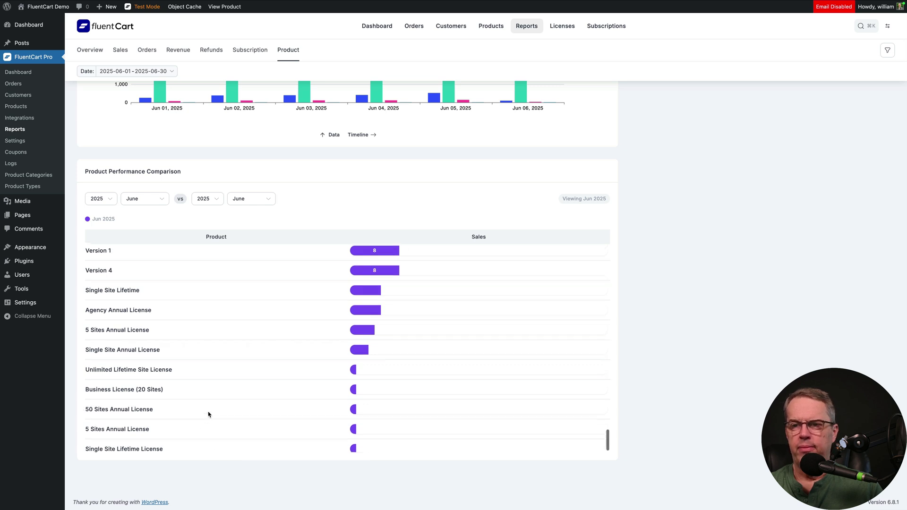
scroll(208, 414, "up", 15)
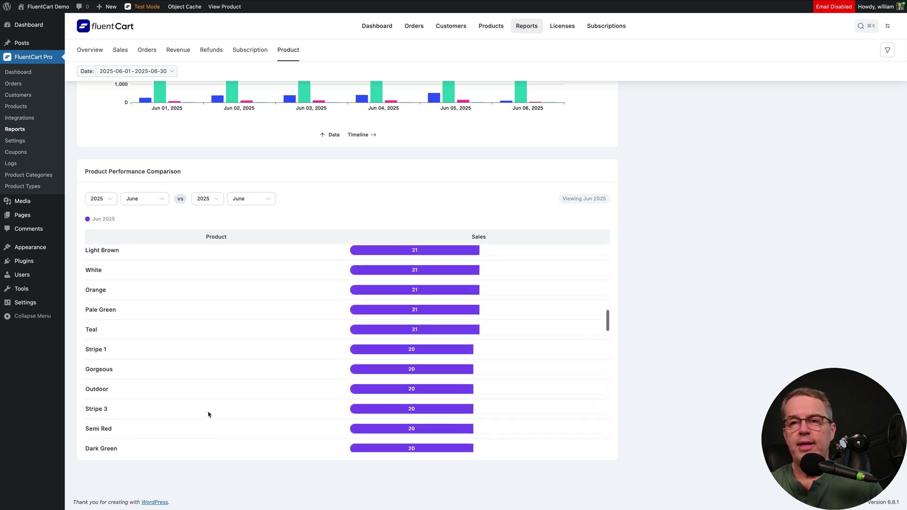
scroll(209, 415, "up", 15)
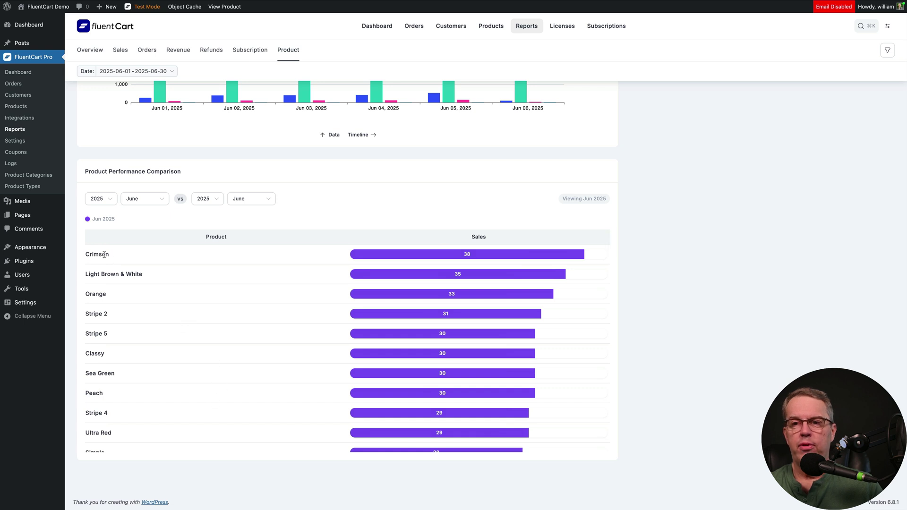
scroll(251, 194, "up", 5)
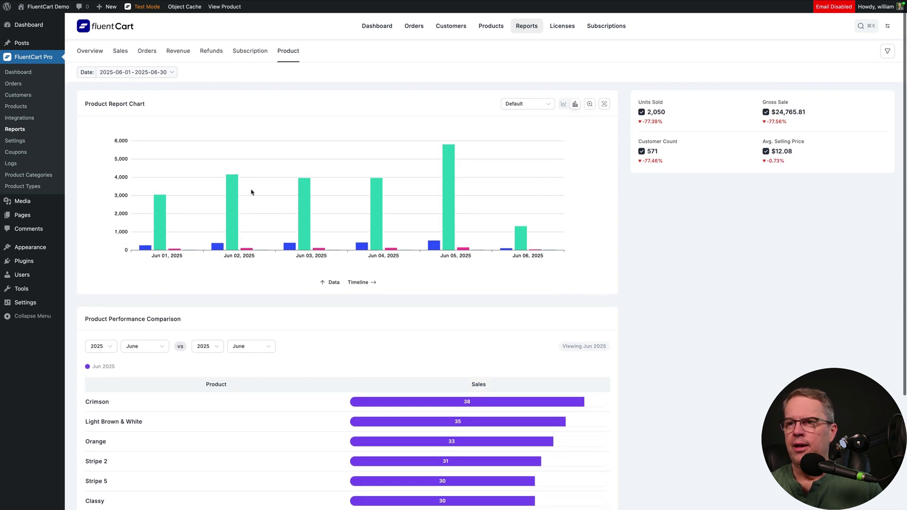
Open the Licenses list and view the details of the Premium Site Crawler 50 Sites Annual License.
left_click(565, 29)
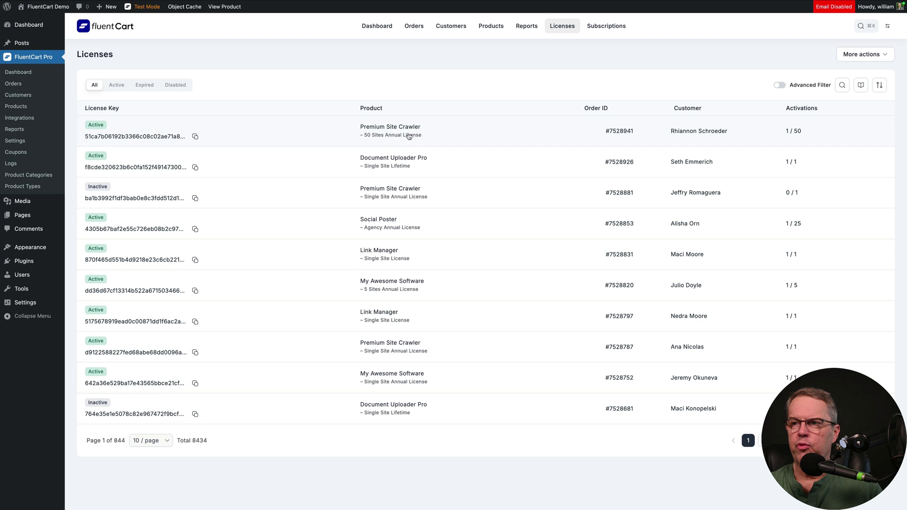
left_click(384, 139)
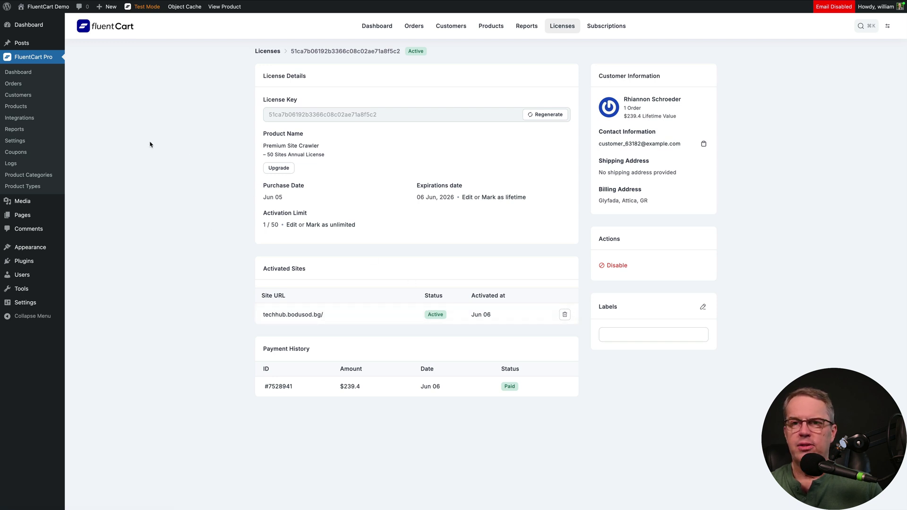
View the available FluentCart integrations, and open the FluentCart settings to look over the Store Setup options.
left_click(31, 119)
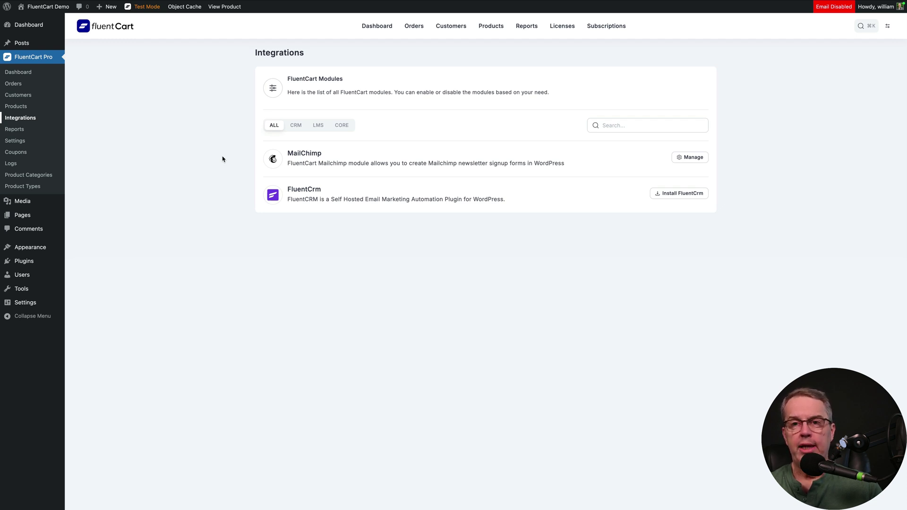
left_click(21, 142)
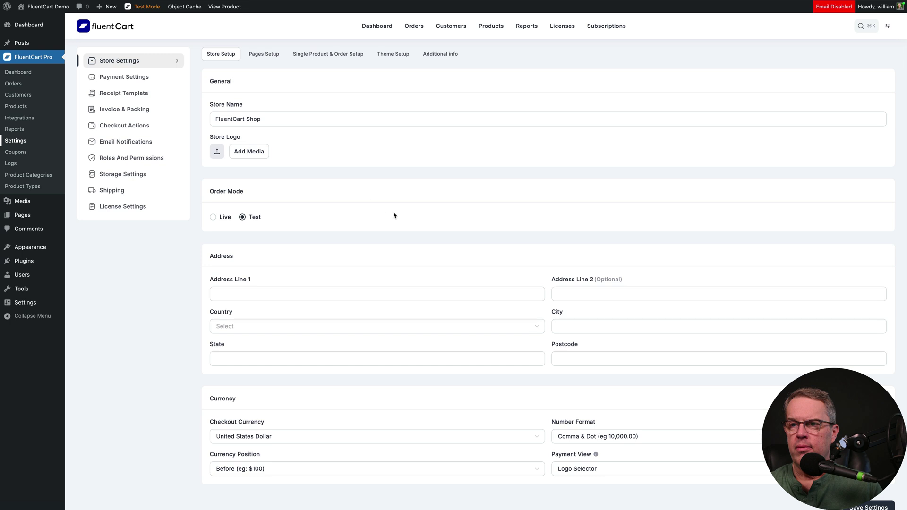
scroll(393, 216, "down", 2)
scroll(393, 214, "up", 2)
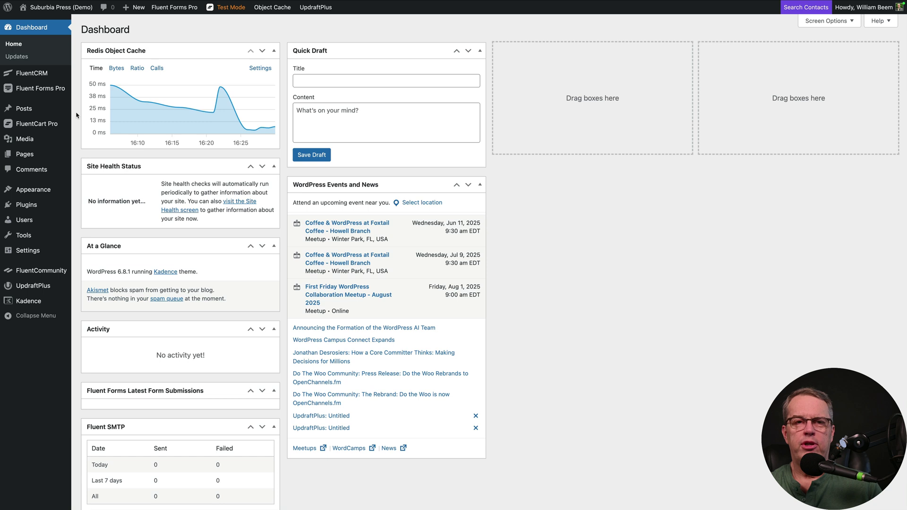
Open the FluentCart Pro dashboard, dismiss the onboarding completion message, and look over the dashboard's widgets and onboarding checklist.
scroll(76, 115, "down", 1)
mouse_move(70, 118)
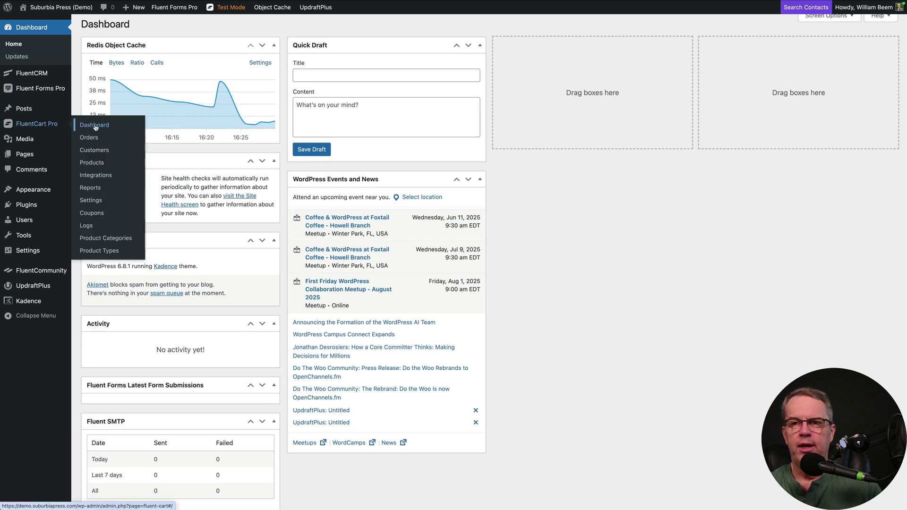
left_click(95, 127)
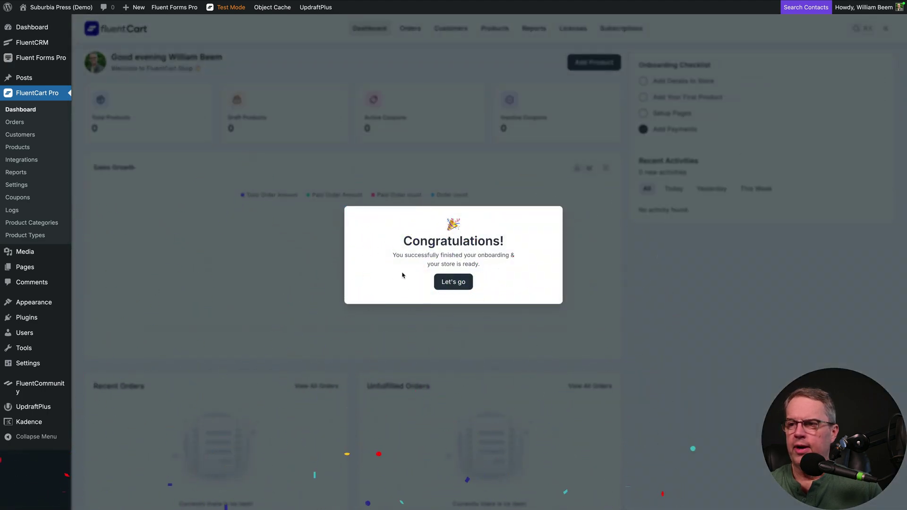
left_click(446, 284)
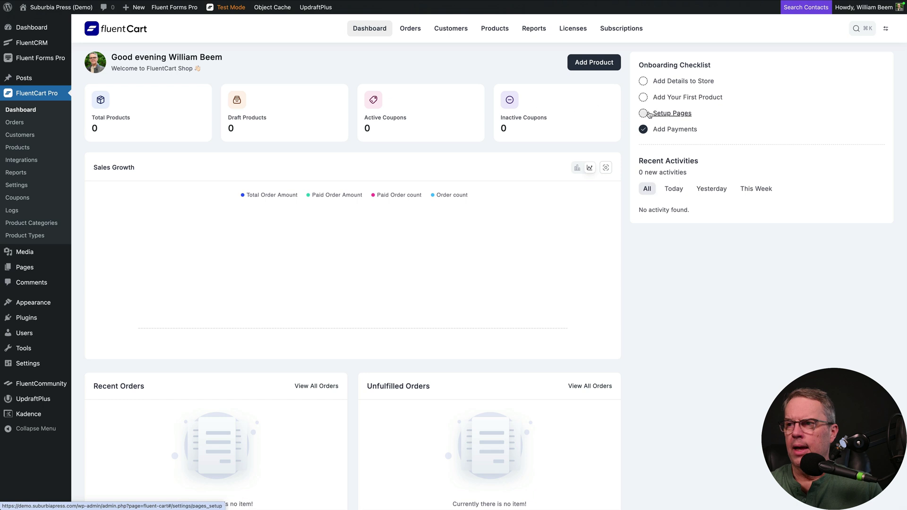
scroll(576, 155, "down", 5)
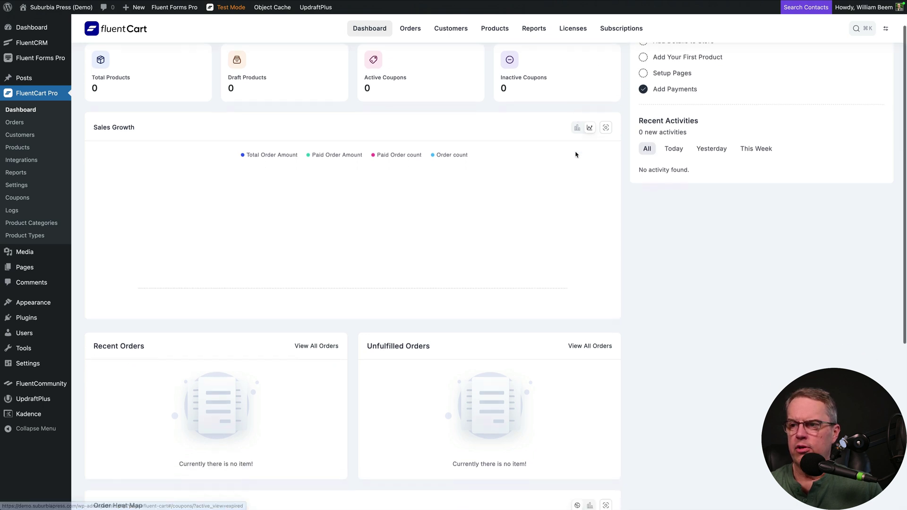
scroll(576, 154, "down", 3)
scroll(575, 151, "up", 8)
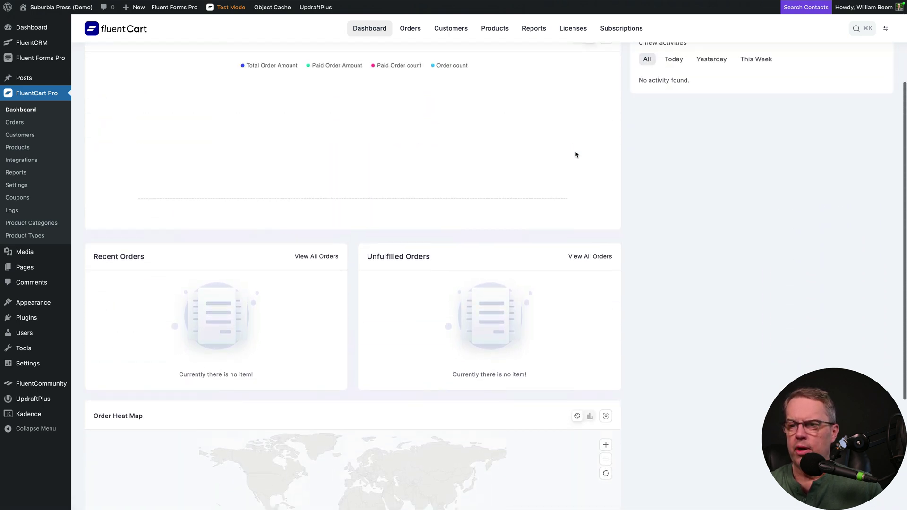
Open the Setup Pages task from the onboarding checklist and check which pages are available for the Shop Page.
left_click(676, 116)
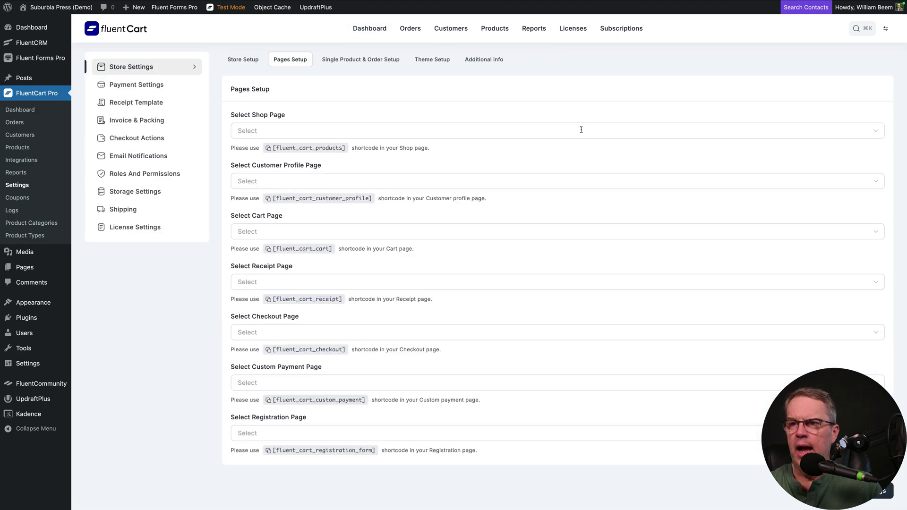
left_click(307, 135)
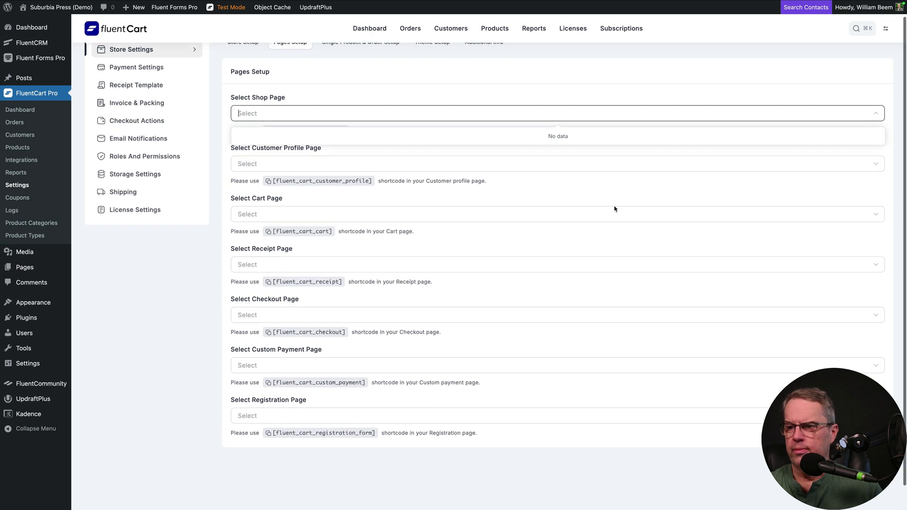
left_click(464, 111)
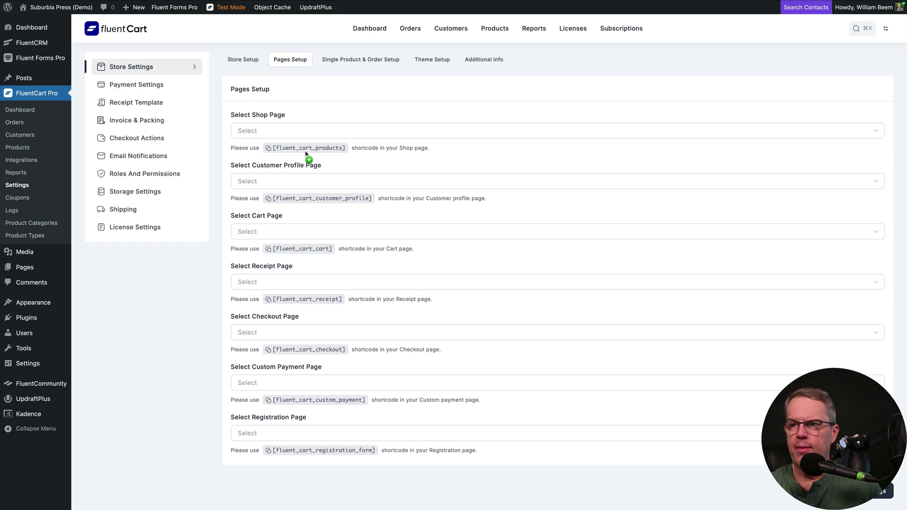
left_click(364, 134)
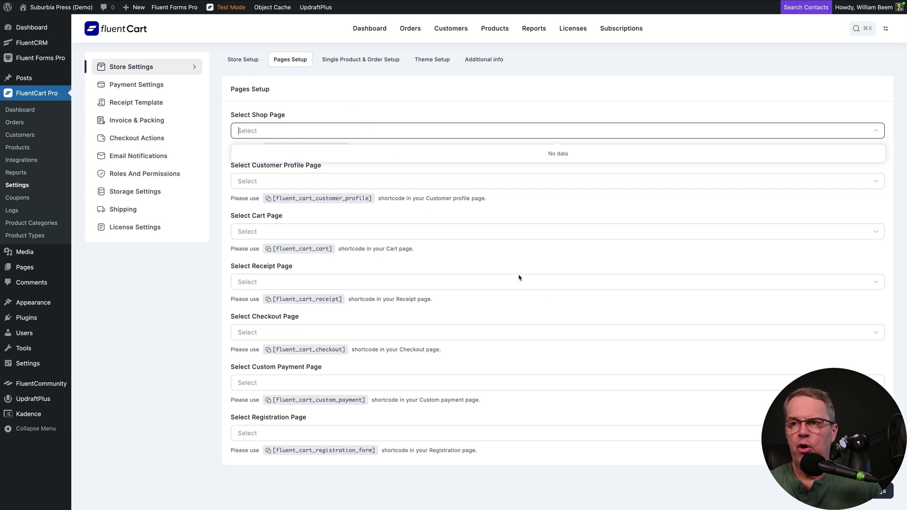
scroll(547, 299, "down", 1)
scroll(546, 300, "up", 1)
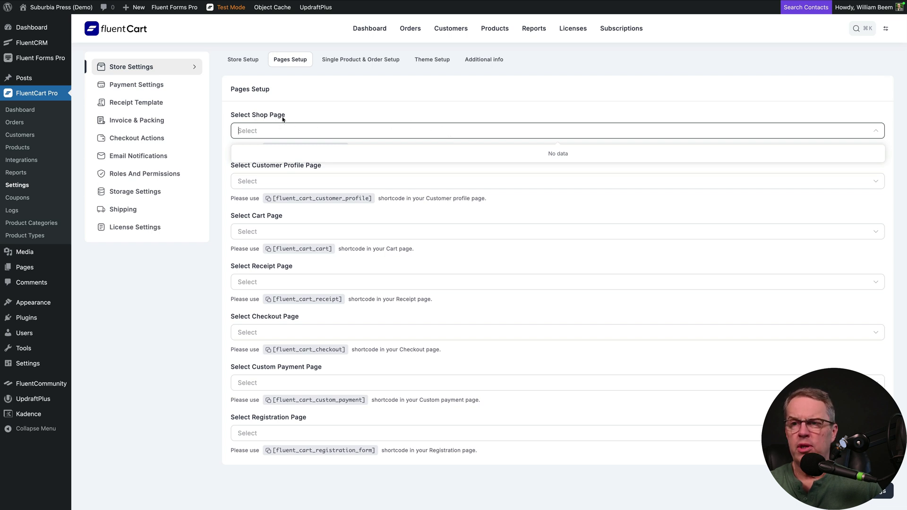
Create and publish a new WordPress page titled Shop, and return to the Pages list.
mouse_move(28, 266)
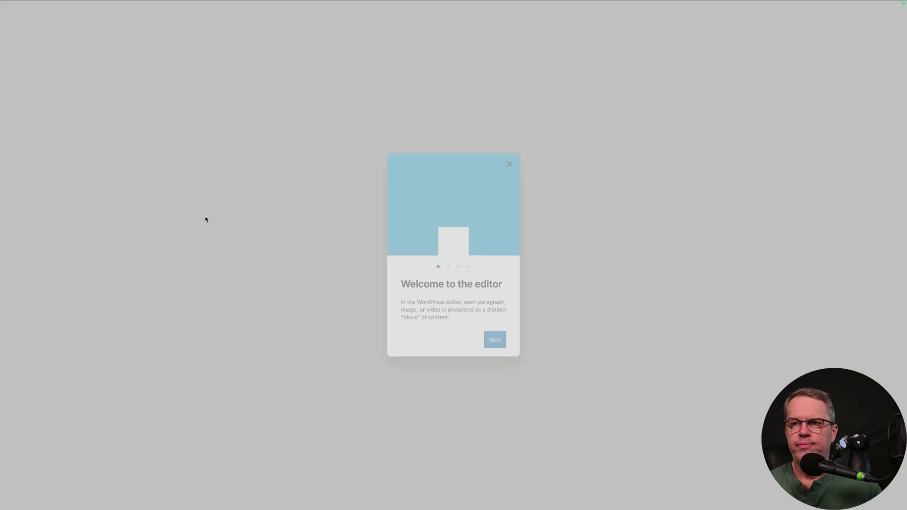
type("Shop")
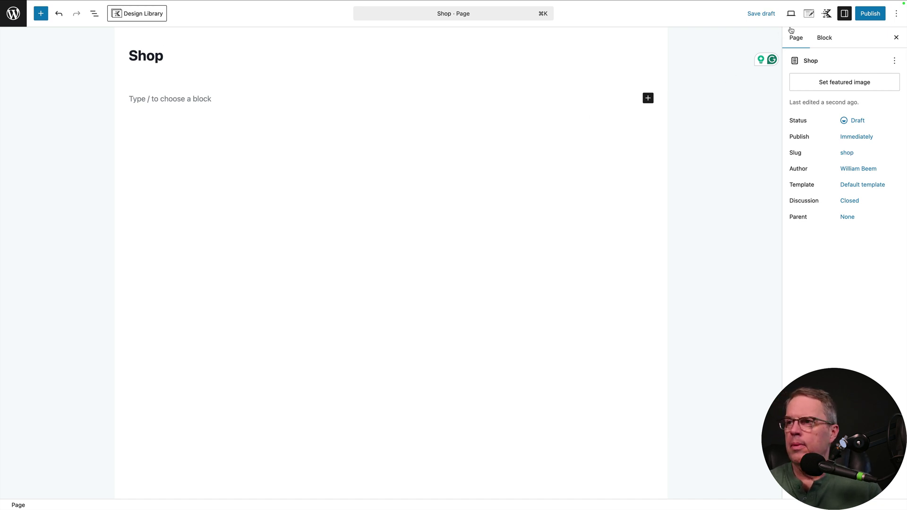
left_click(857, 16)
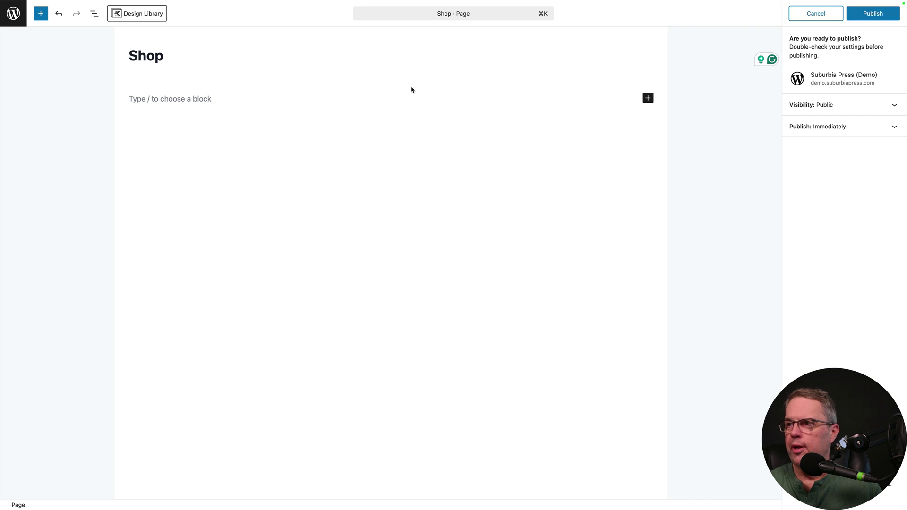
left_click(20, 20)
Copy the [fluent_cart_products] shortcode for the Shop page from Pages Setup in the FluentCart settings.
mouse_move(41, 93)
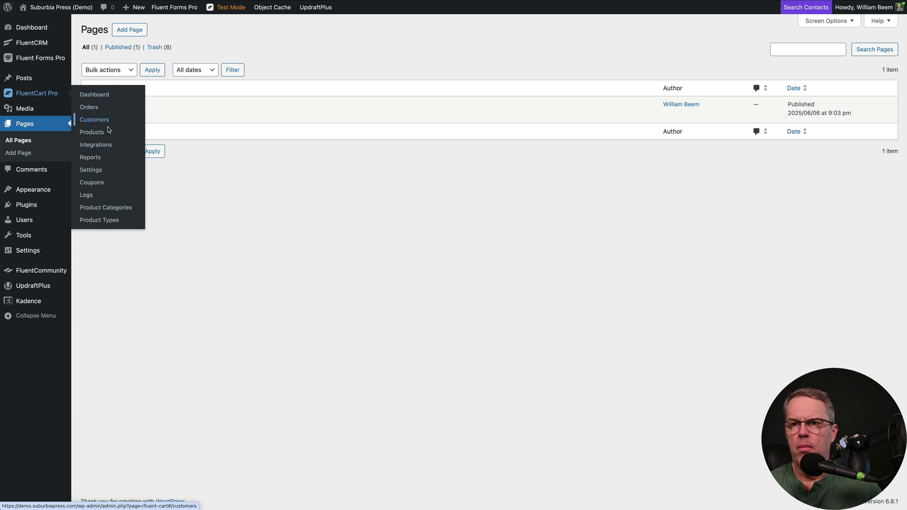
left_click(90, 170)
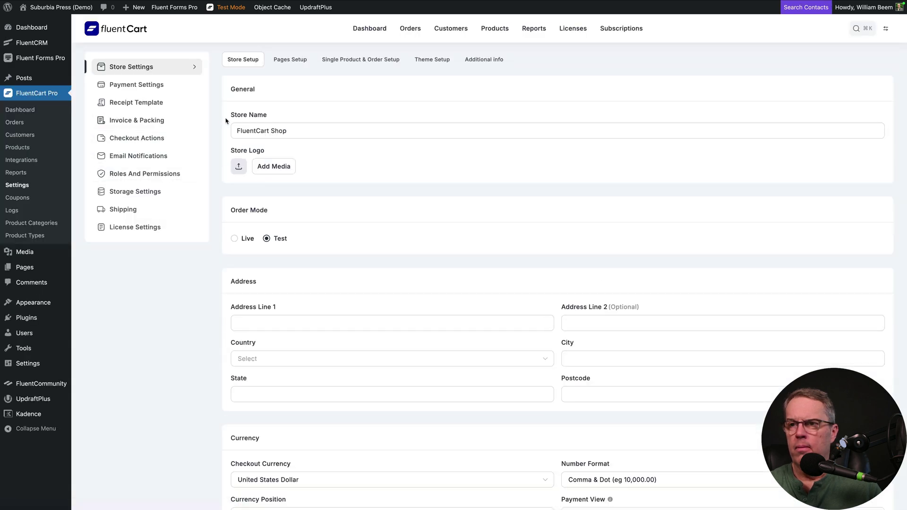
left_click(284, 62)
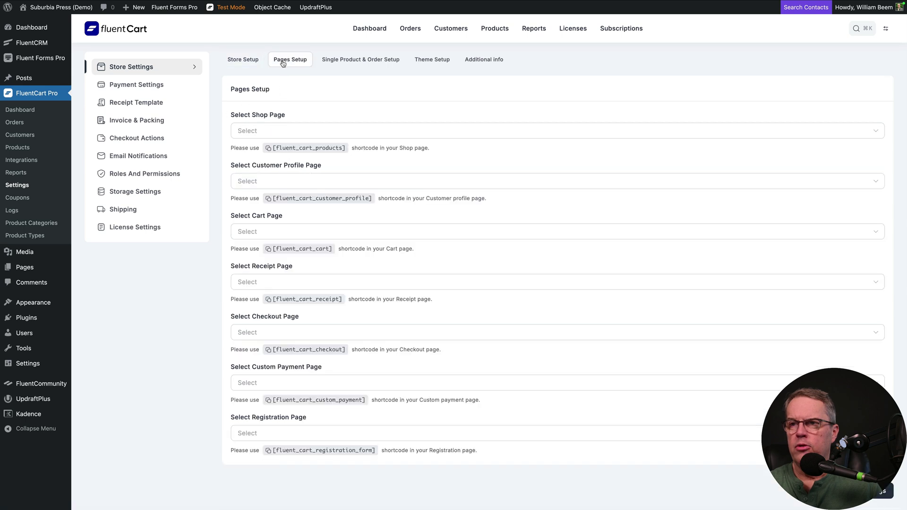
double_click(270, 149)
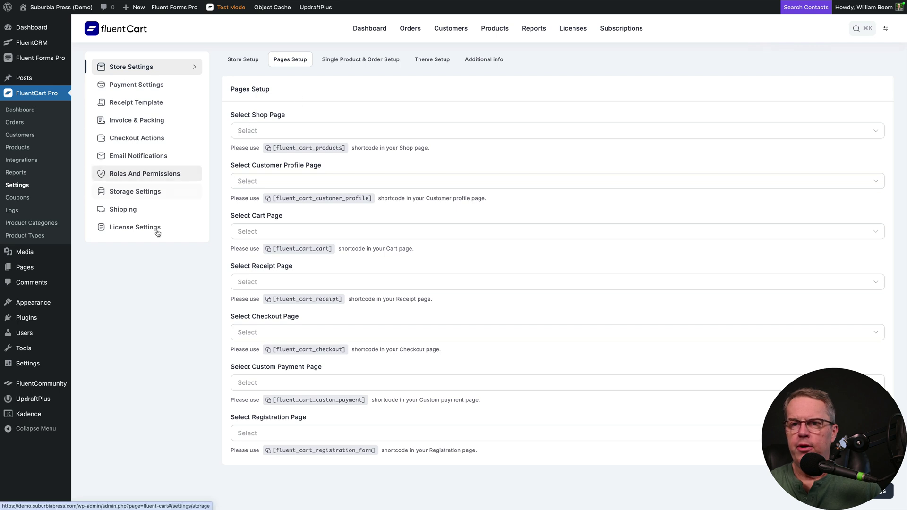
Add a Shortcode block with [fluent_cart_products] to the Shop page, save the page, and view it.
mouse_move(56, 266)
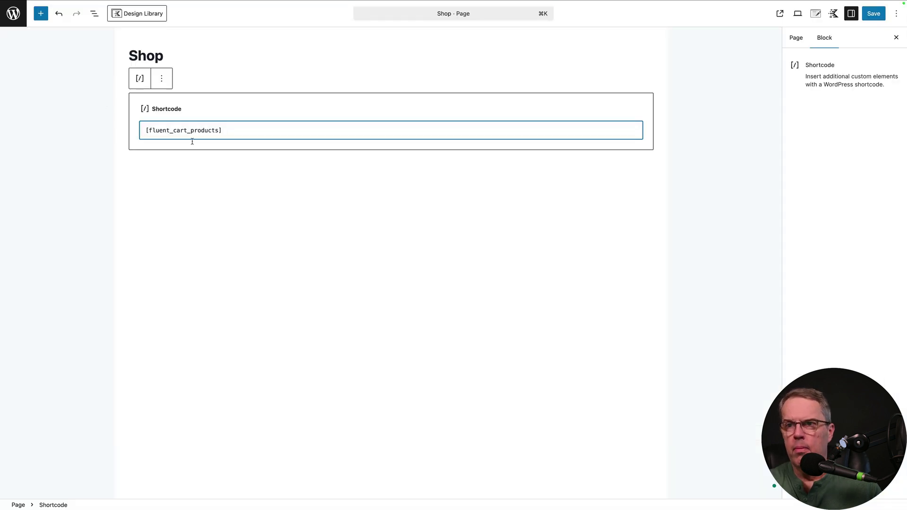
left_click(873, 13)
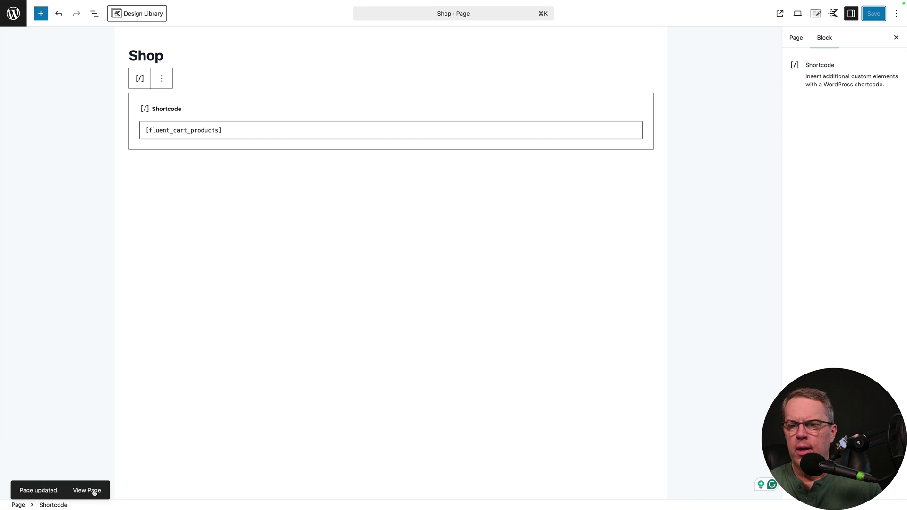
left_click(87, 490)
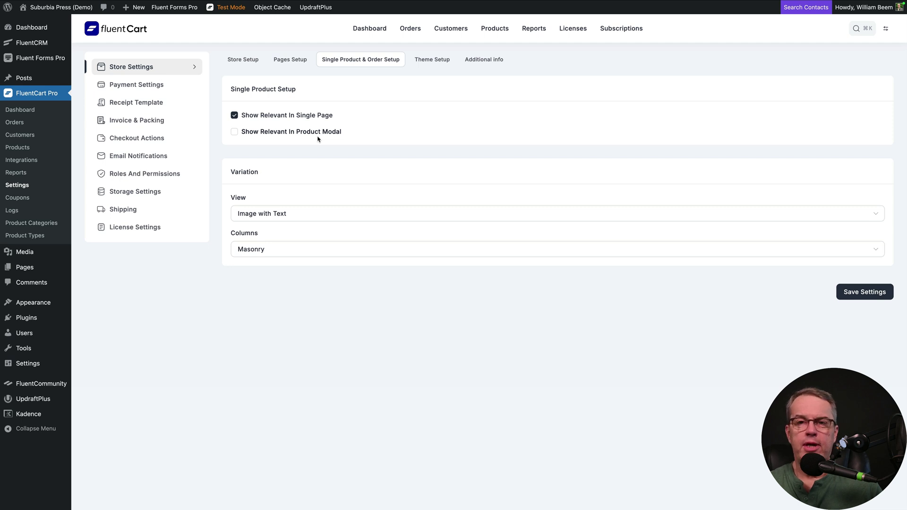
Review the available Variation View and Columns options in Single Product & Order Setup without changing them.
left_click(317, 219)
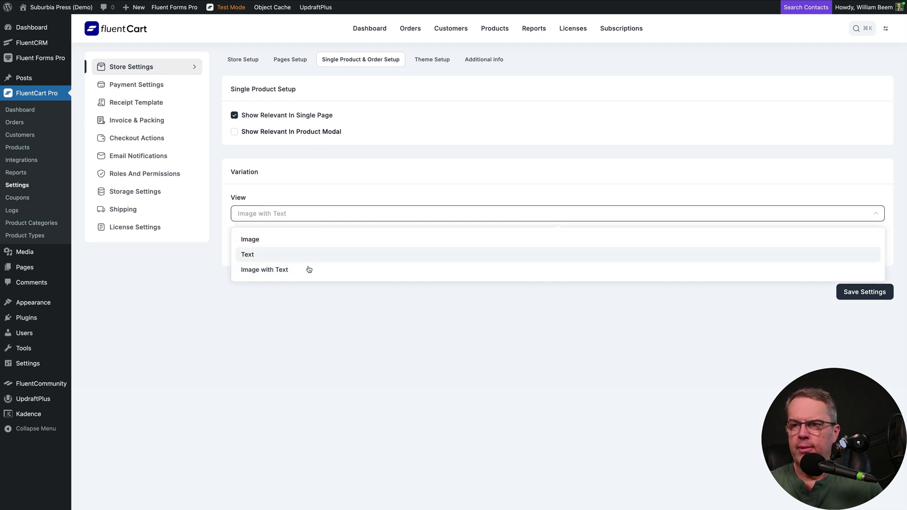
left_click(191, 301)
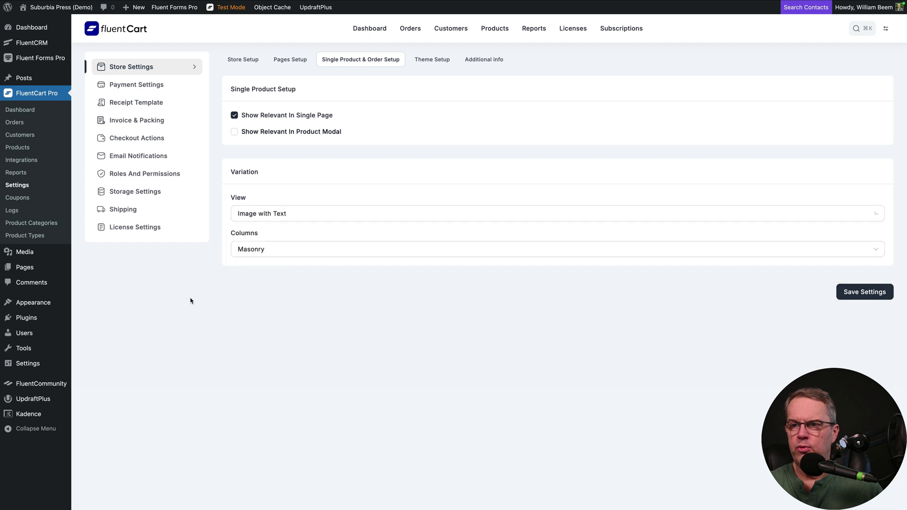
left_click(283, 255)
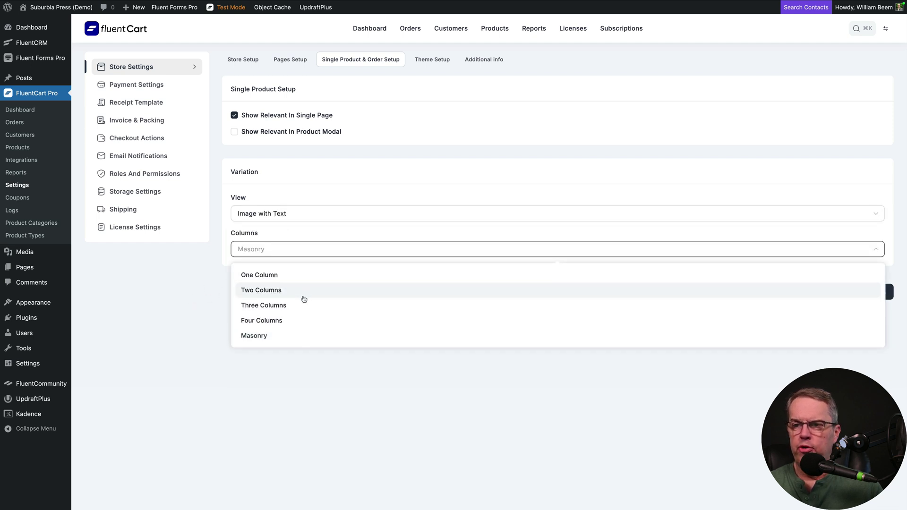
left_click(180, 344)
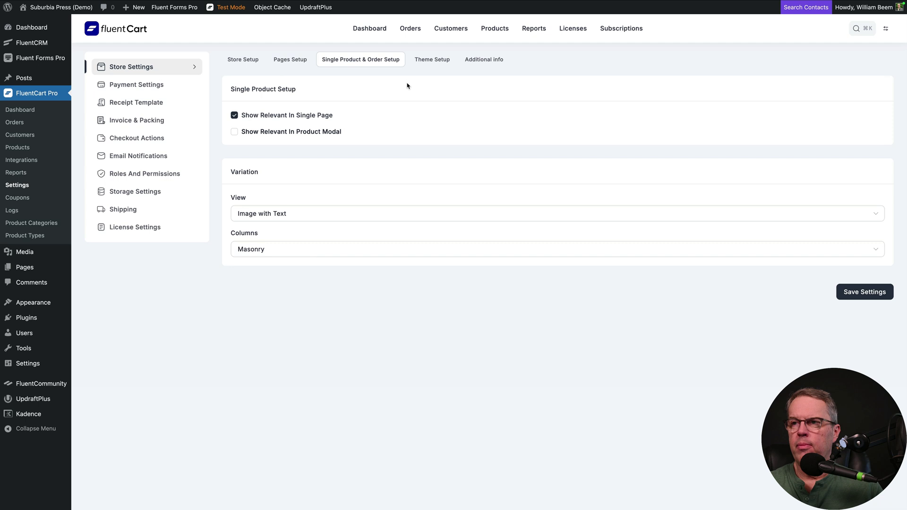
Look over the Theme Setup colors, and enable Cart Icon In Menu Bar in the Additional info settings.
left_click(428, 66)
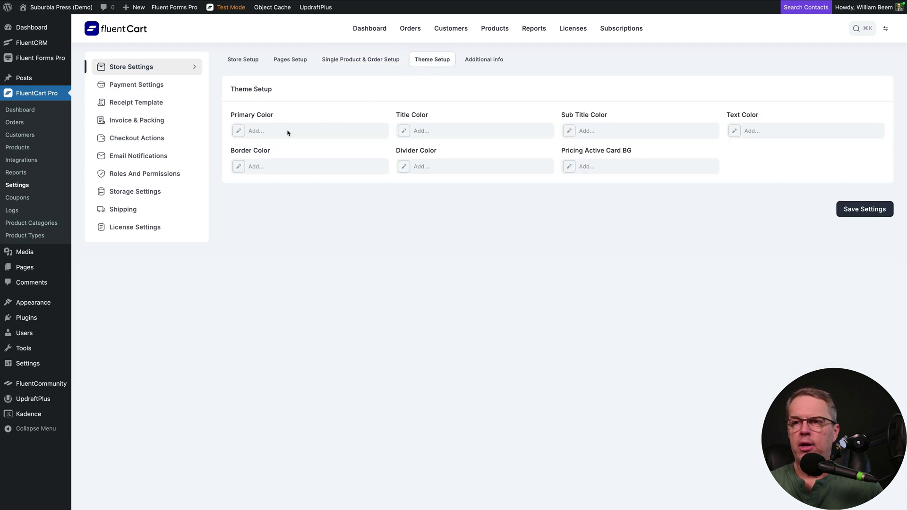
left_click(481, 63)
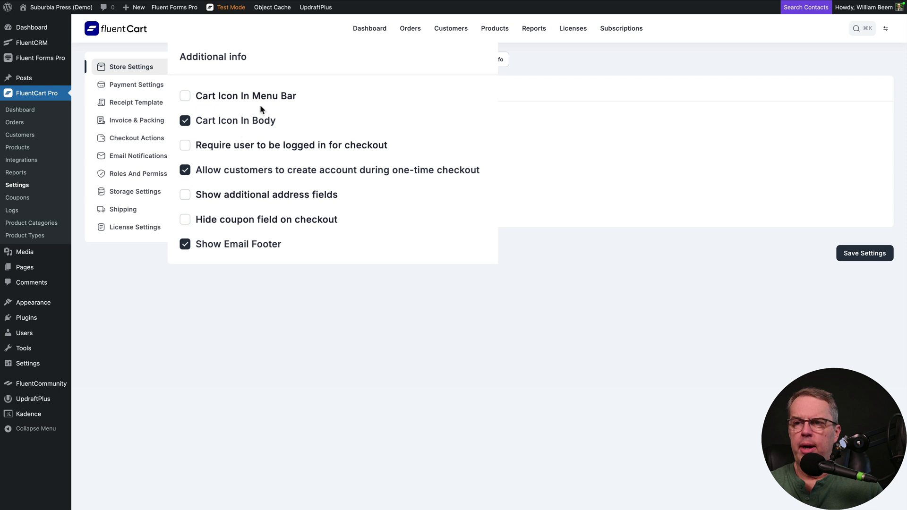
left_click(185, 97)
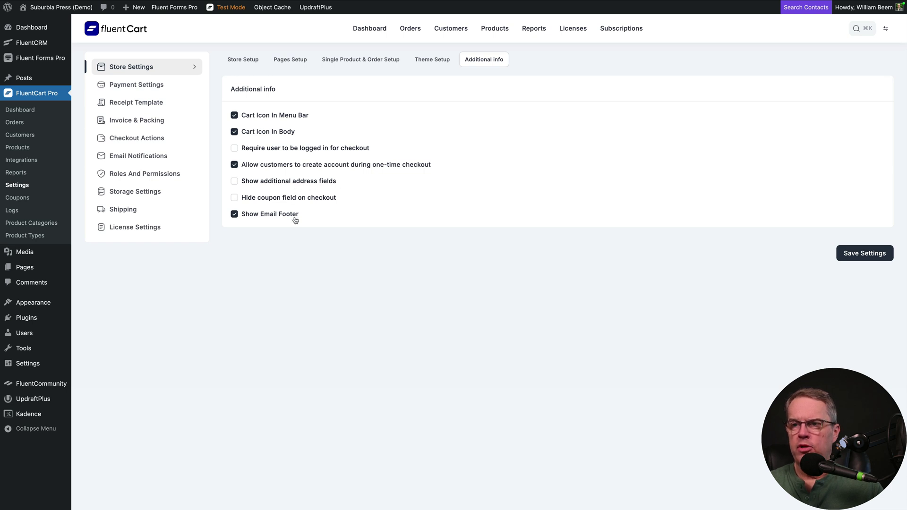
Open the Payment Settings and examine the list of payment gateways from Stripe down to Paddle.
left_click(160, 88)
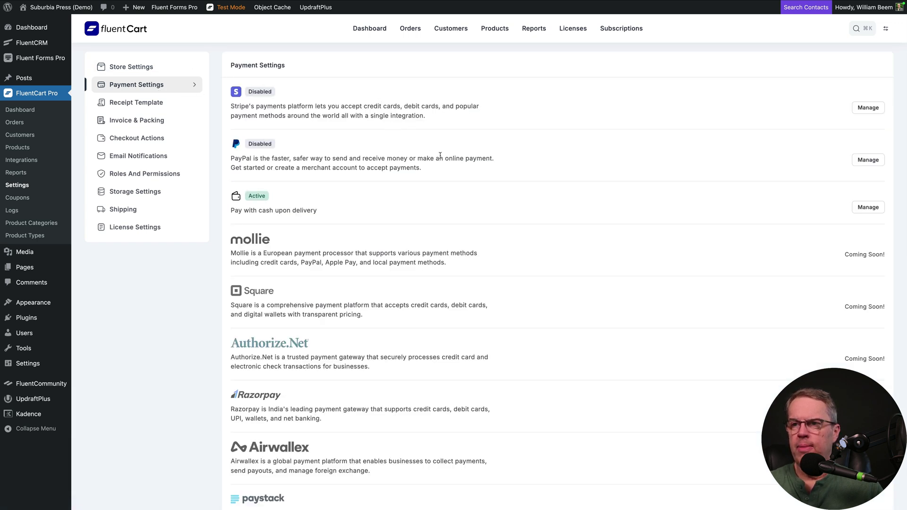
scroll(533, 159, "down", 1)
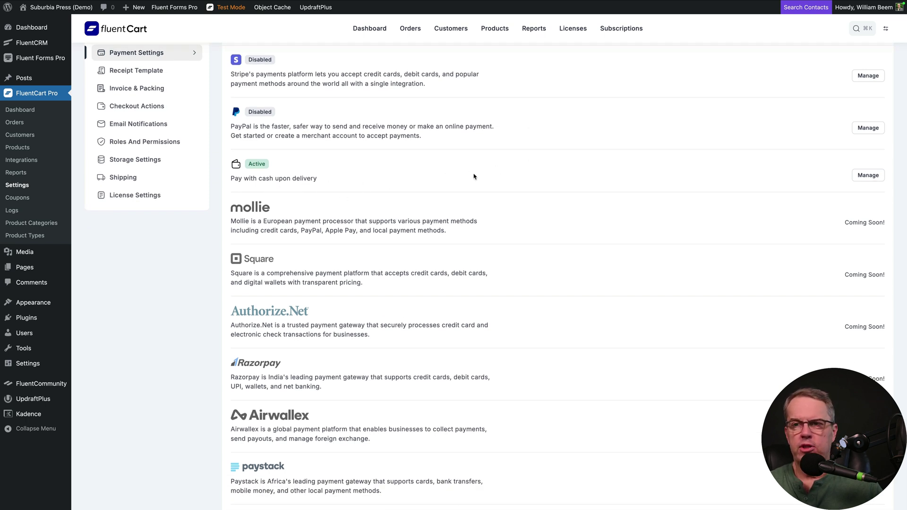
scroll(474, 177, "down", 2)
scroll(474, 176, "down", 1)
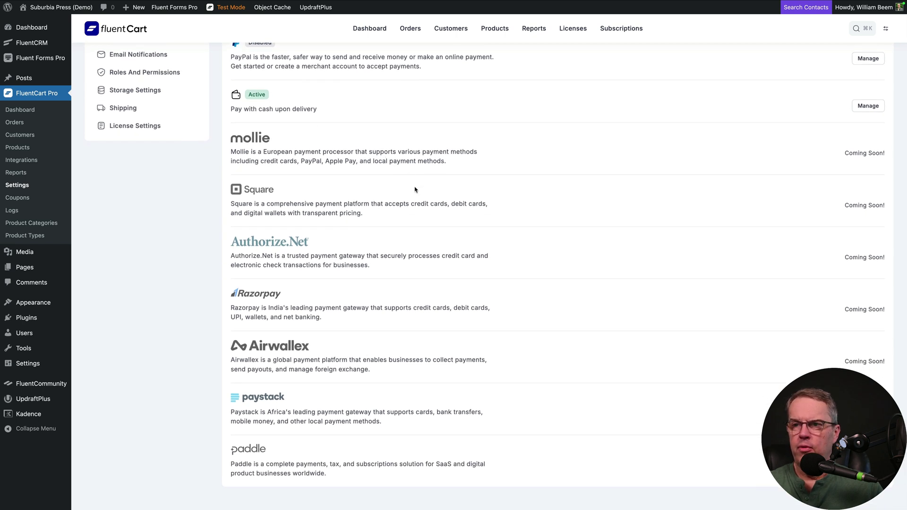
scroll(472, 198, "down", 1)
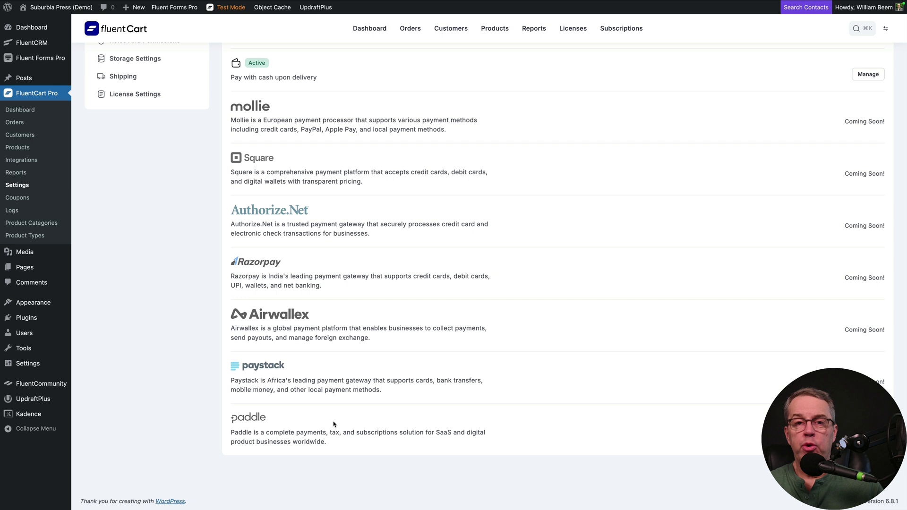
scroll(333, 424, "up", 5)
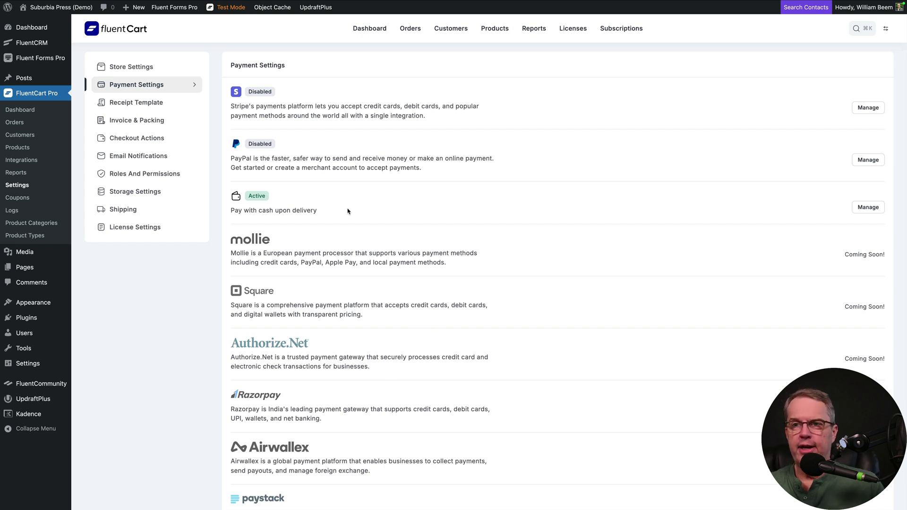
Open the Receipt Template settings and read through the template content to its closing contact section.
left_click(162, 104)
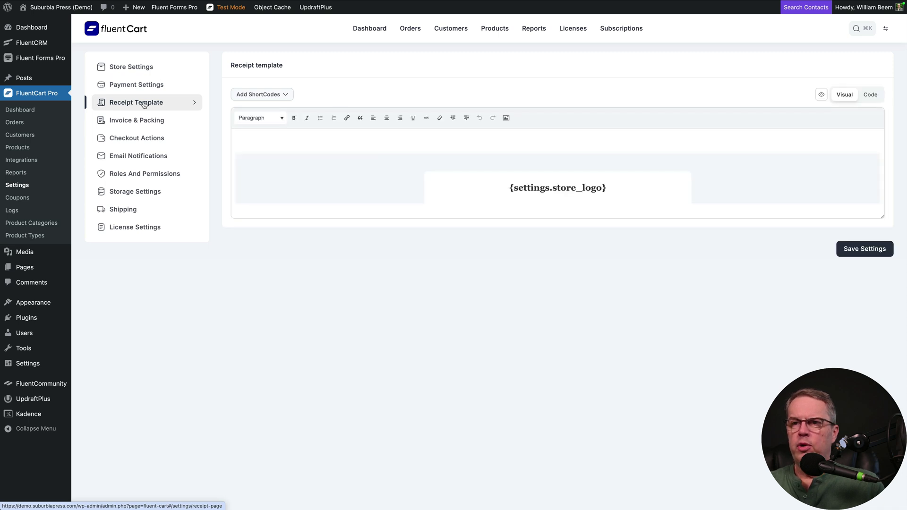
scroll(307, 153, "down", 1)
scroll(307, 153, "down", 10)
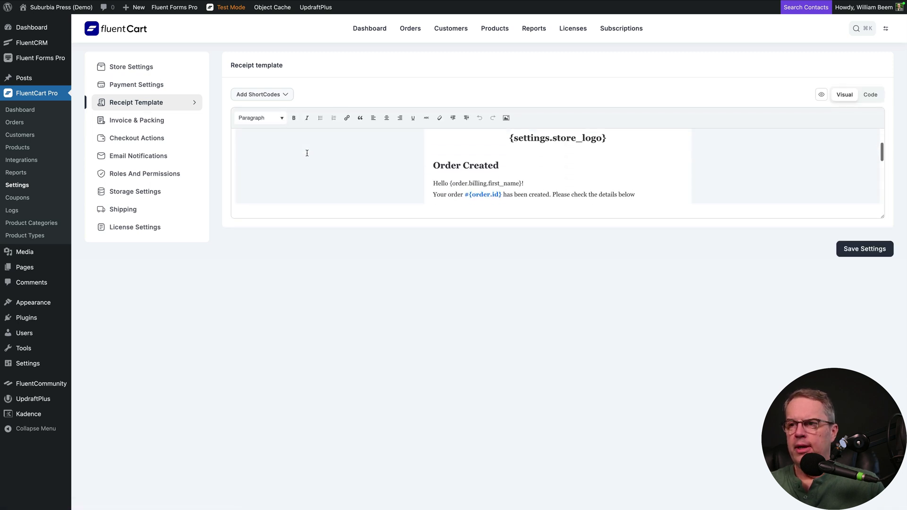
scroll(308, 153, "down", 3)
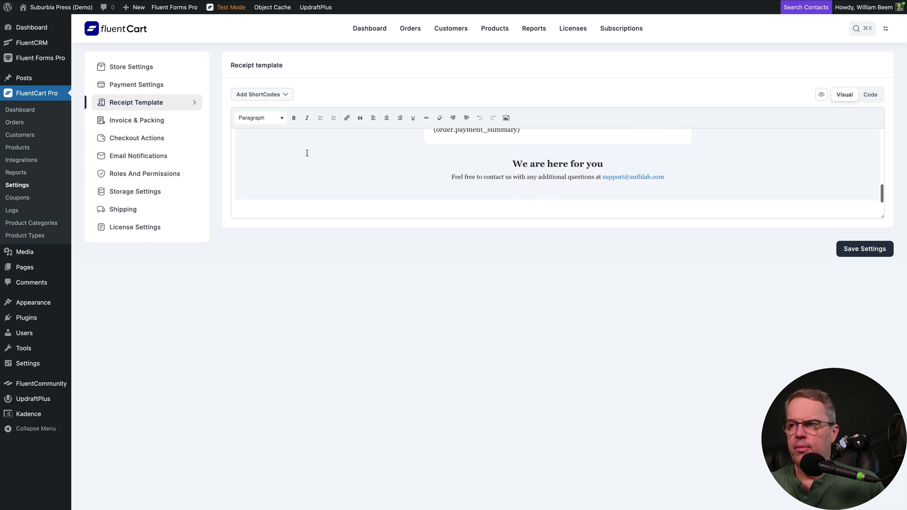
Browse the Customer, Payments, General and Settings shortcodes offered for the receipt template, and look over the start of the template.
scroll(307, 153, "up", 14)
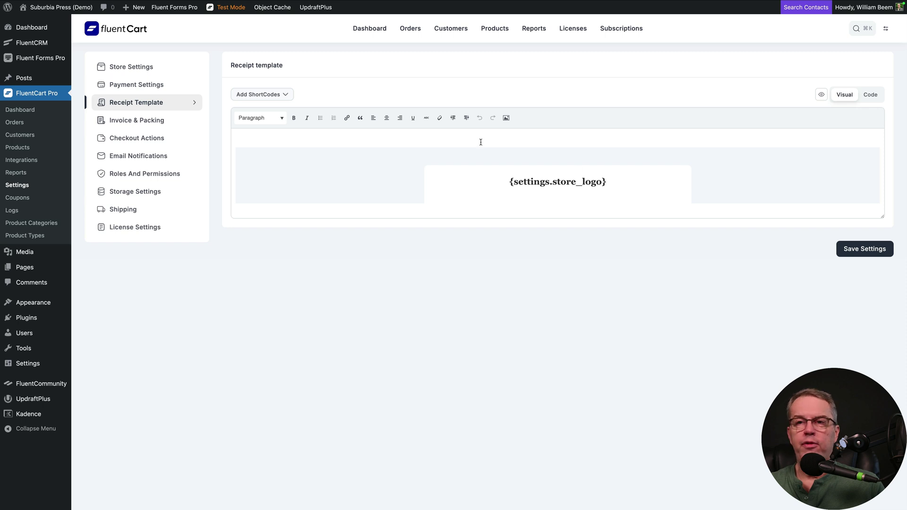
left_click(285, 96)
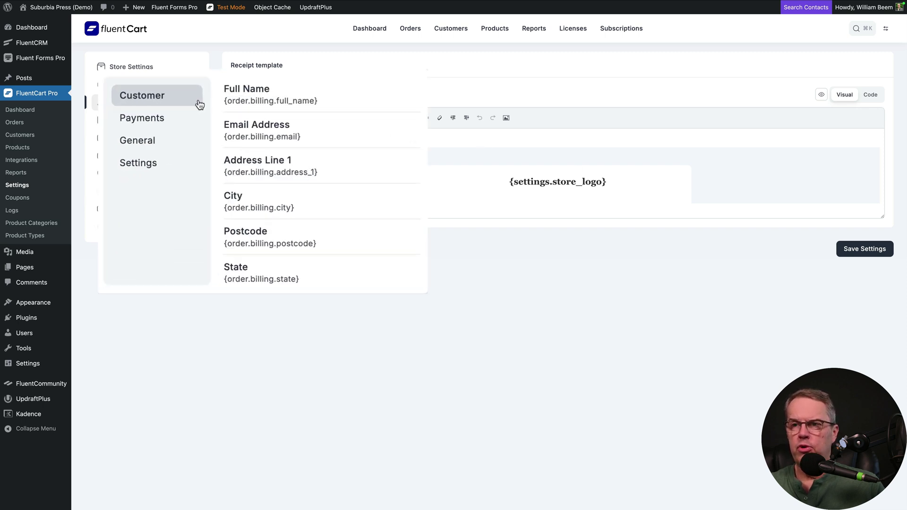
left_click(150, 120)
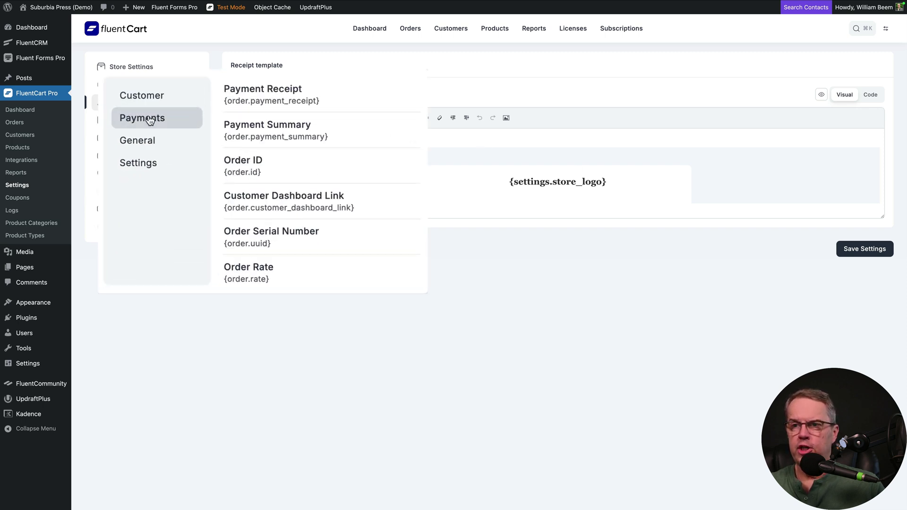
left_click(148, 140)
scroll(297, 150, "down", 3)
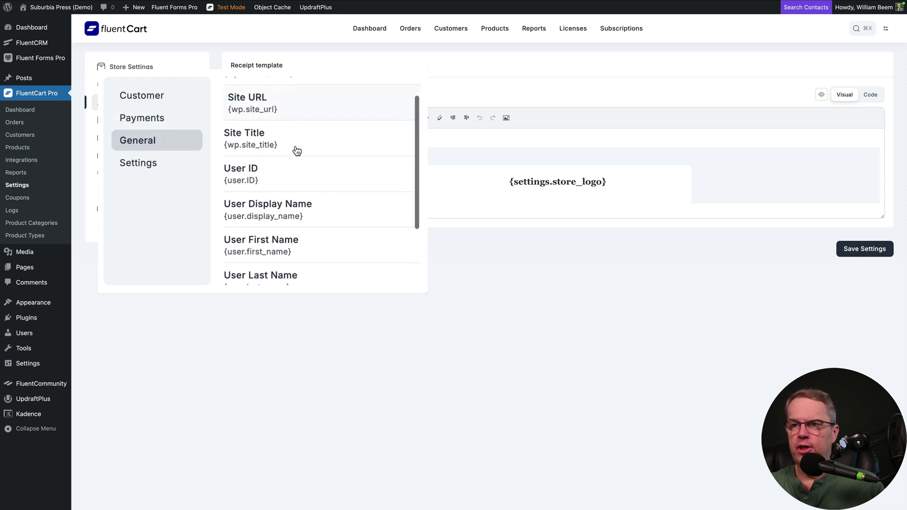
left_click(182, 165)
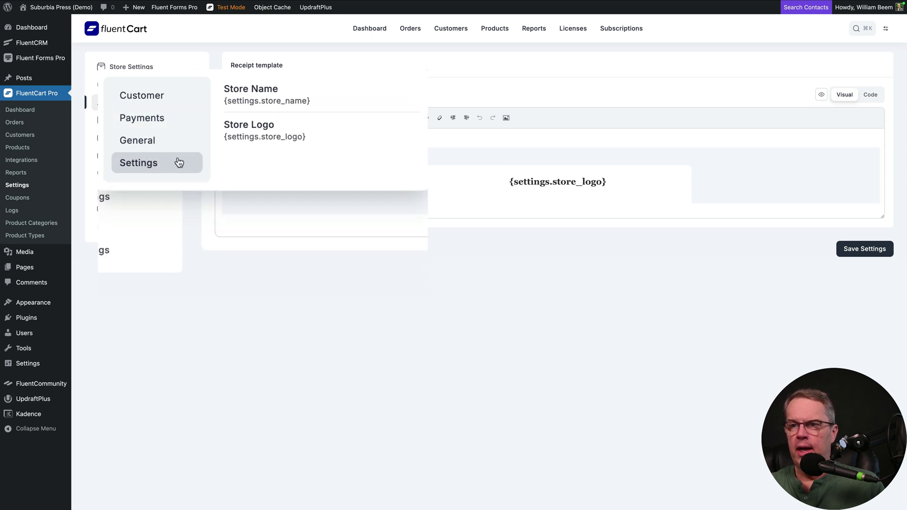
left_click(331, 287)
scroll(419, 181, "down", 3)
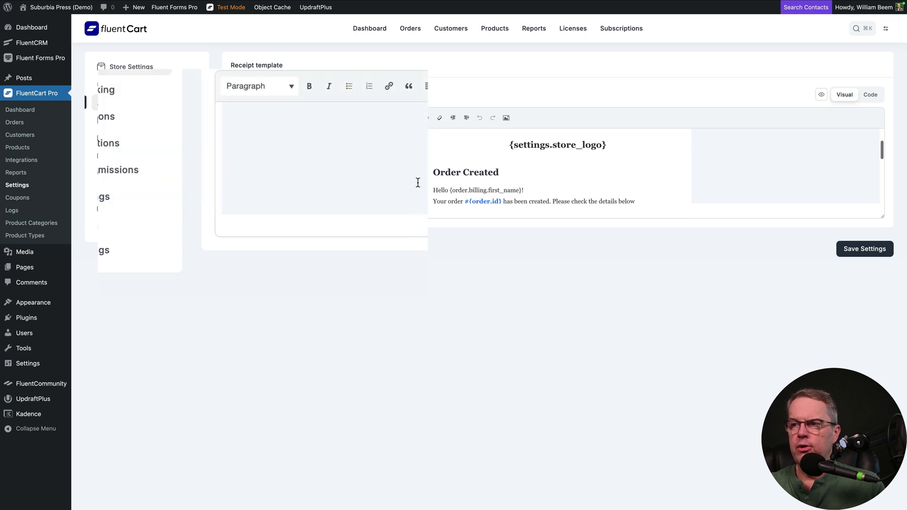
scroll(367, 182, "down", 2)
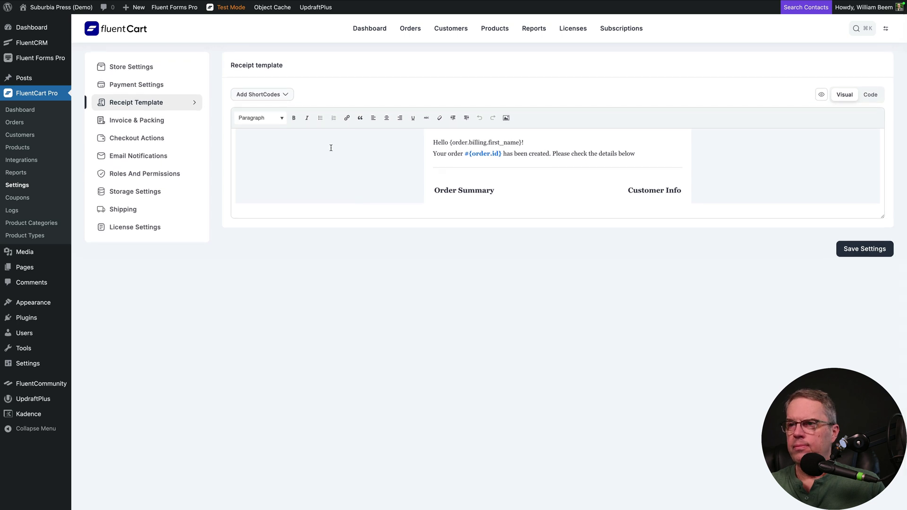
Open the Invoice & Packing settings and examine the slip templates, reading through the Shipping Slip Template content.
left_click(152, 121)
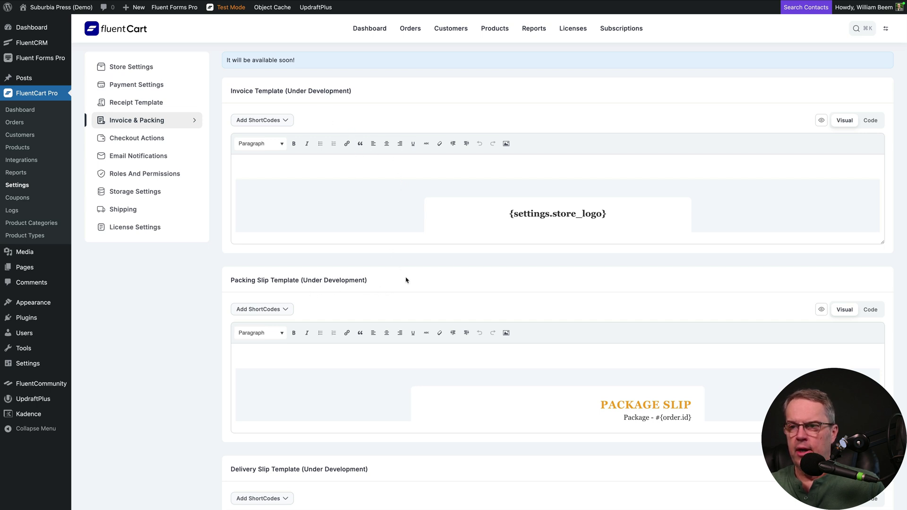
scroll(406, 280, "down", 4)
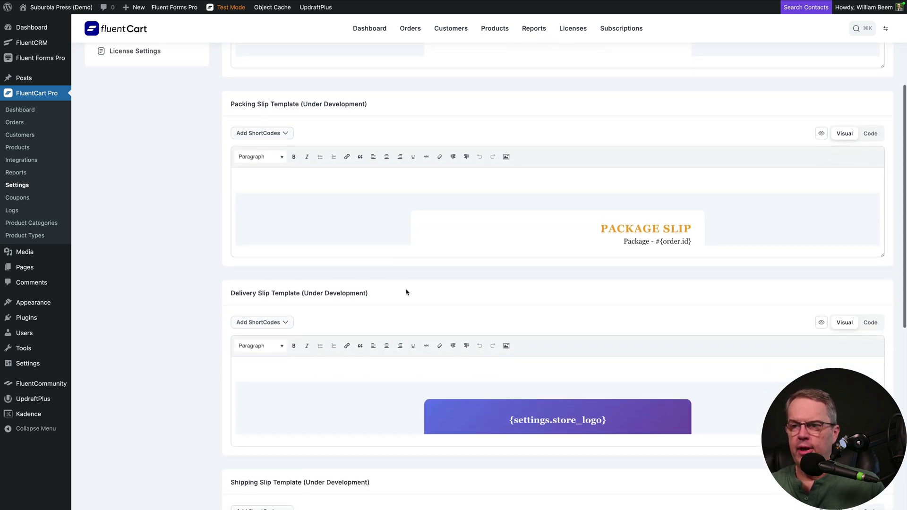
scroll(406, 292, "down", 5)
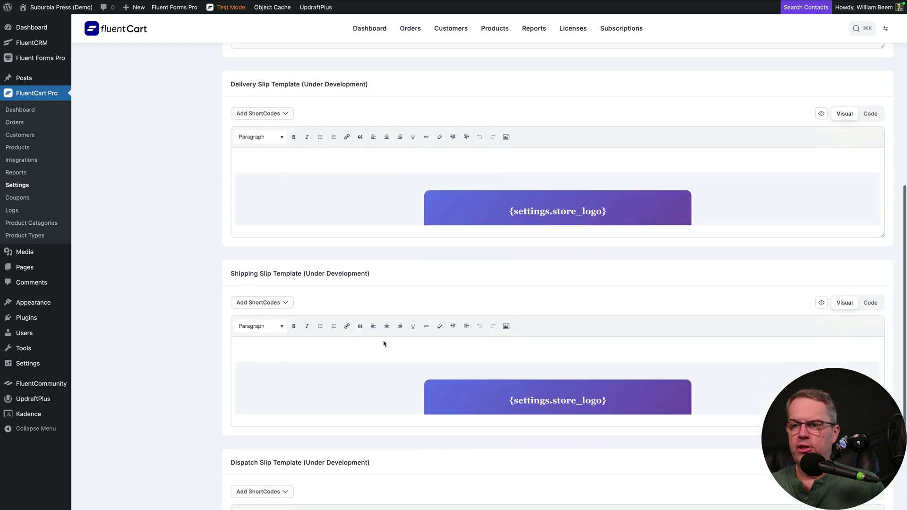
scroll(384, 344, "down", 4)
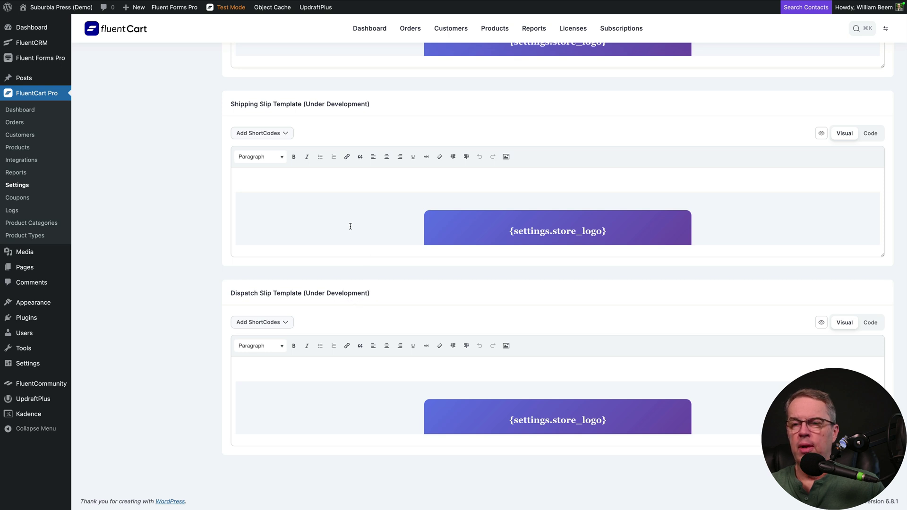
scroll(350, 226, "down", 5)
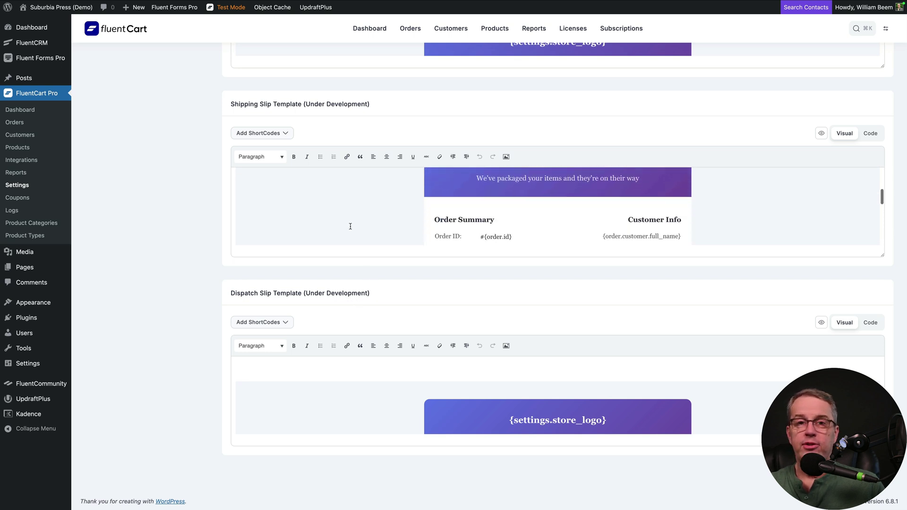
scroll(350, 226, "down", 5)
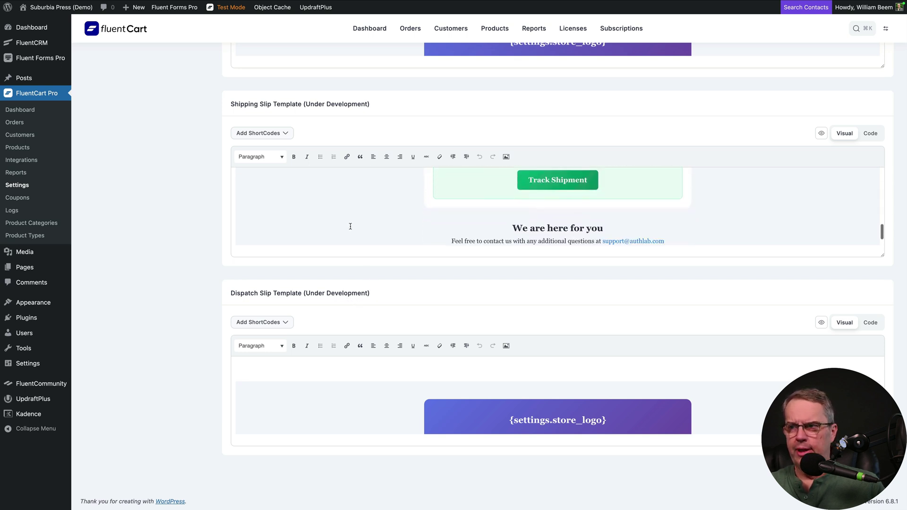
scroll(350, 226, "up", 3)
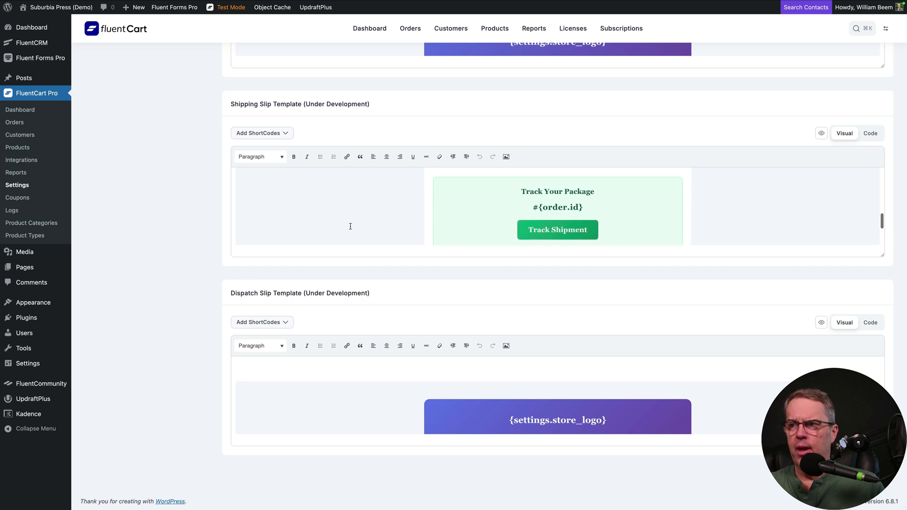
scroll(350, 227, "up", 1)
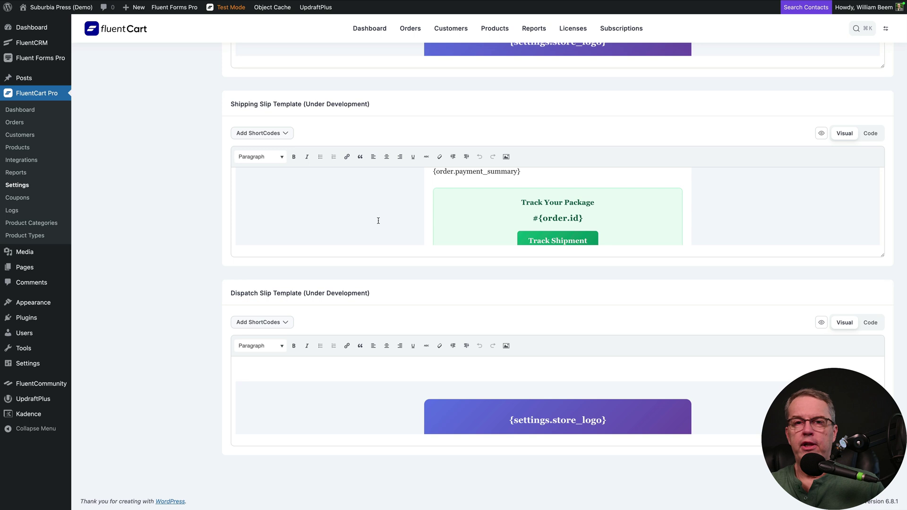
scroll(410, 221, "up", 8)
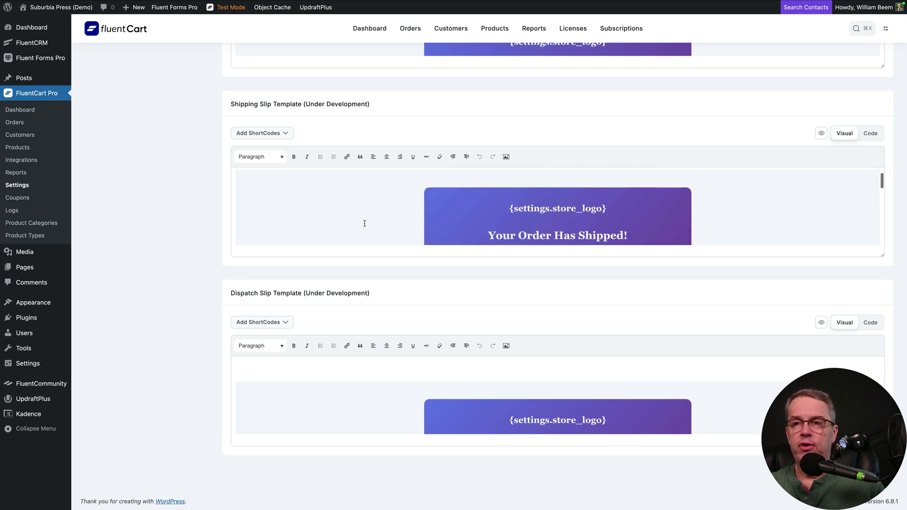
scroll(211, 241, "up", 1)
Open a new FluentCRM Feed integration in Checkout Actions and view the available FluentCRM lists without choosing one.
left_click(150, 138)
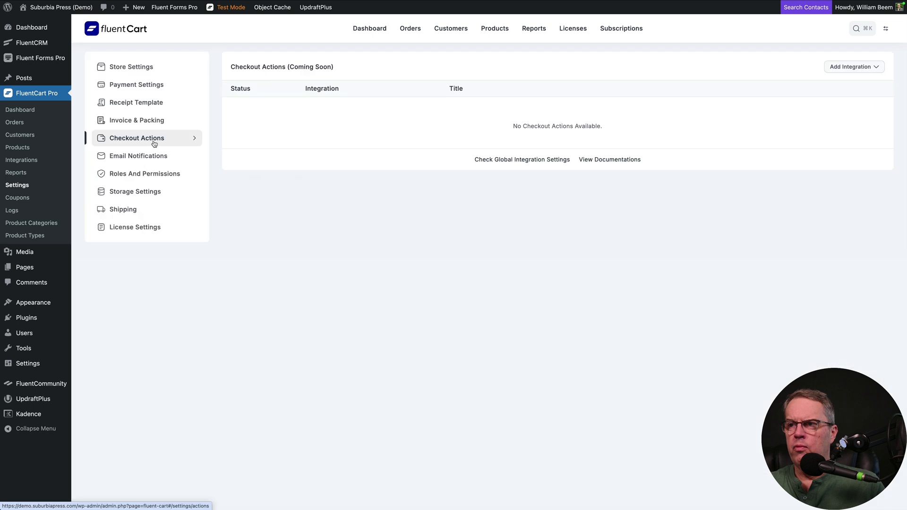
left_click(842, 72)
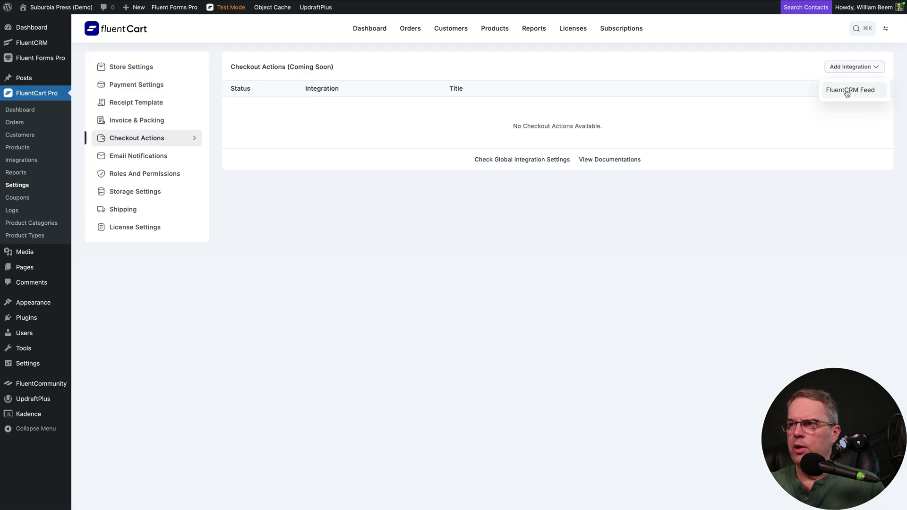
left_click(847, 93)
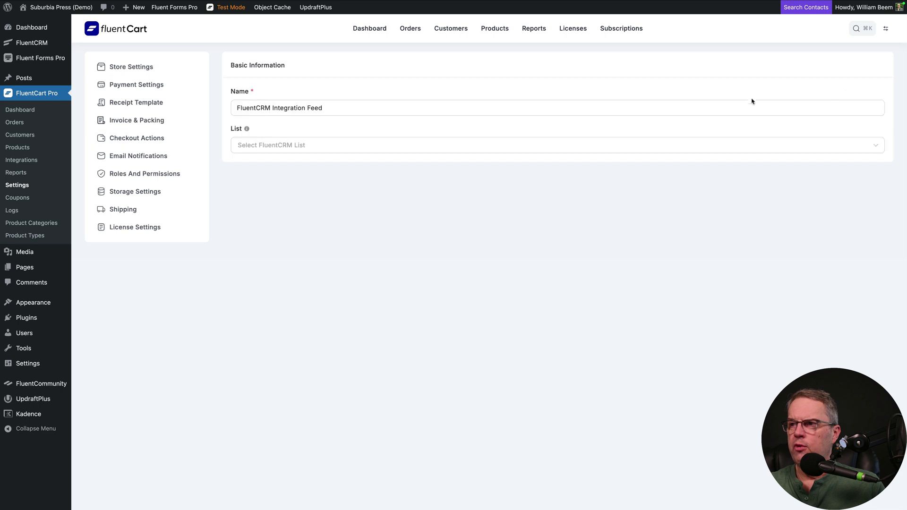
left_click(384, 152)
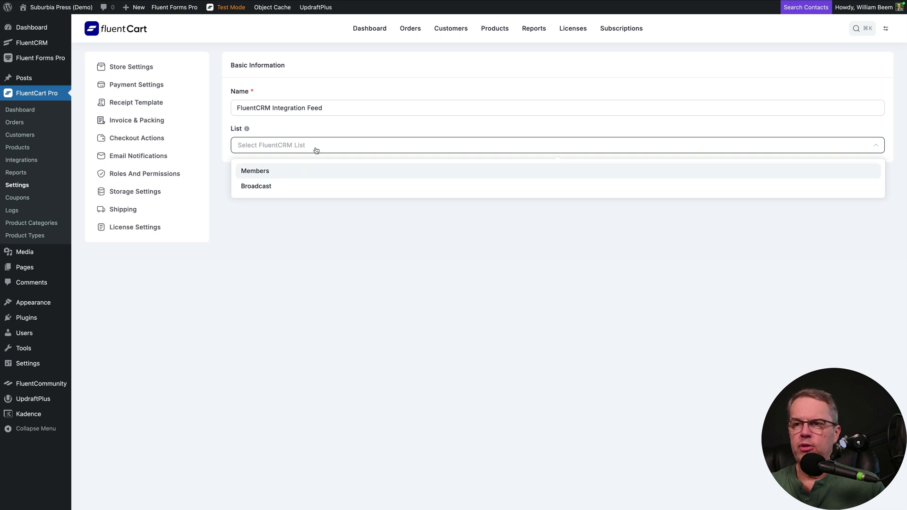
left_click(361, 263)
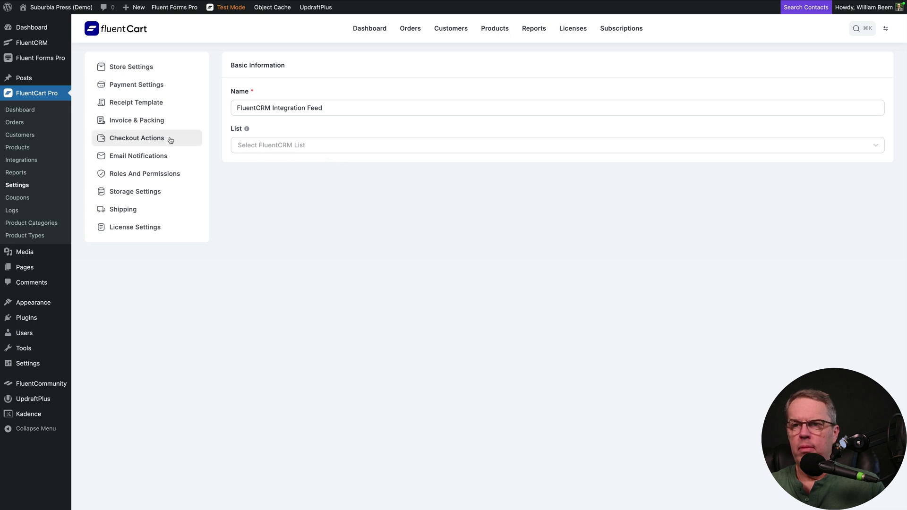
Open the Email Notifications settings and look over the mailing fields and the shortcodes offered for the email footer.
left_click(156, 156)
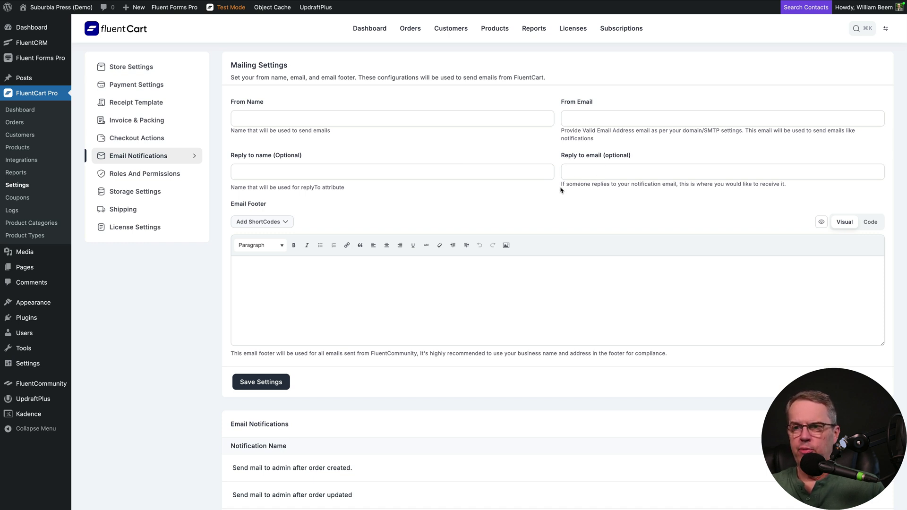
scroll(575, 204, "down", 1)
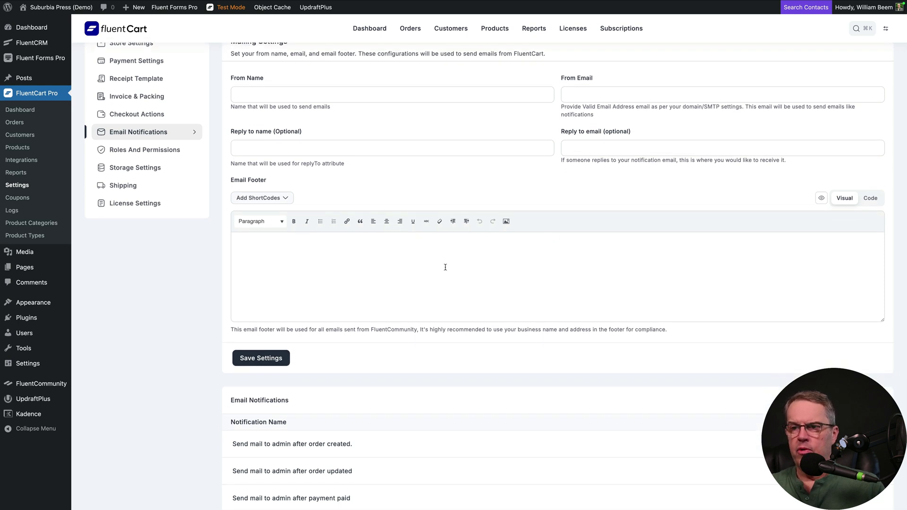
left_click(288, 198)
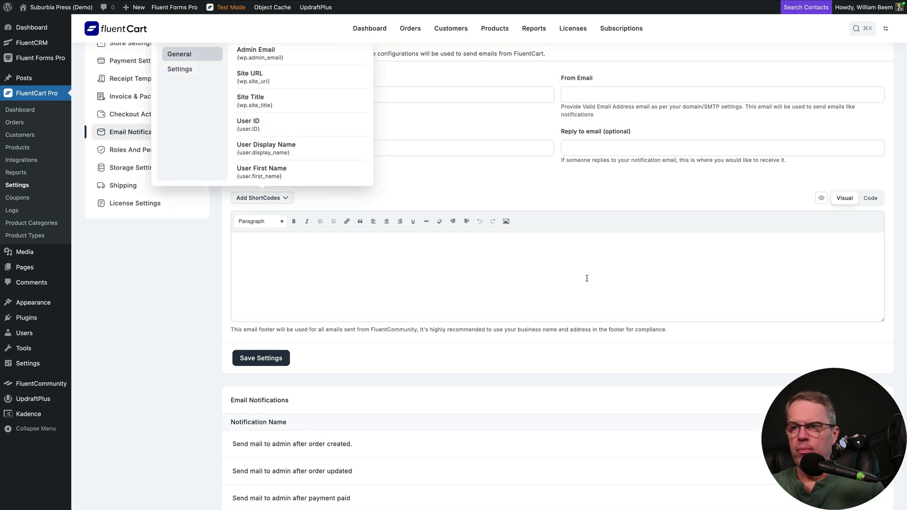
Review the email notification list and try to edit the customer refund notification, then close the dialog.
scroll(586, 278, "down", 4)
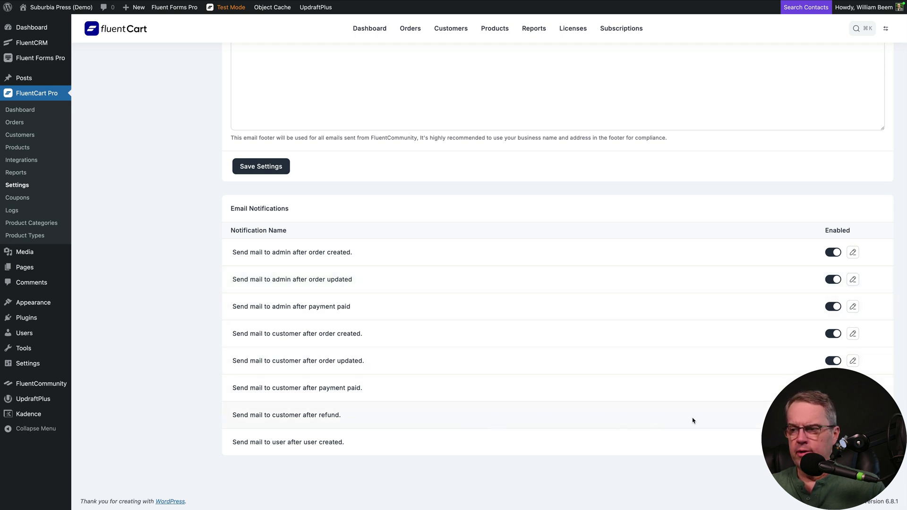
left_click(853, 415)
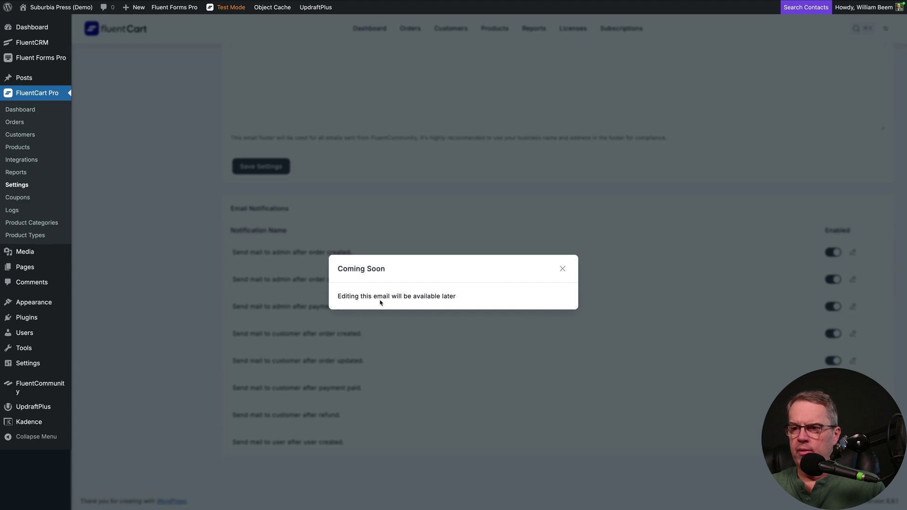
left_click(562, 269)
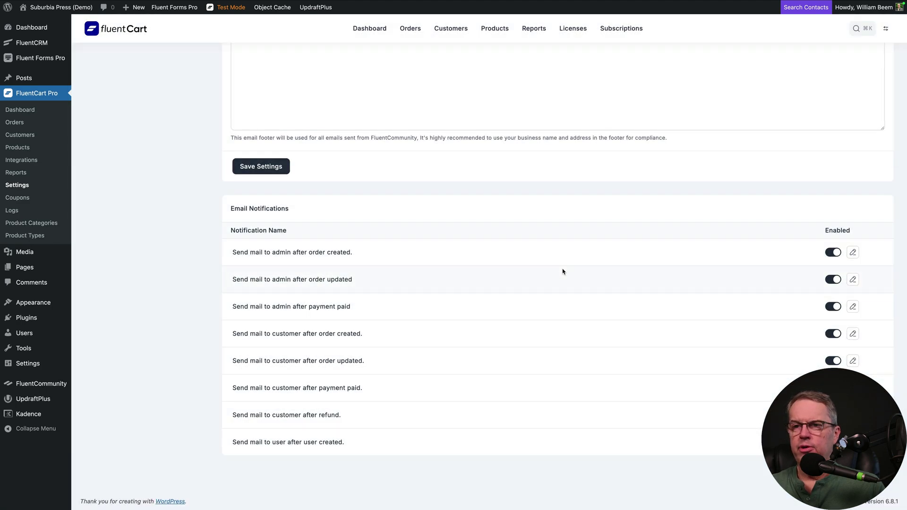
scroll(563, 270, "up", 2)
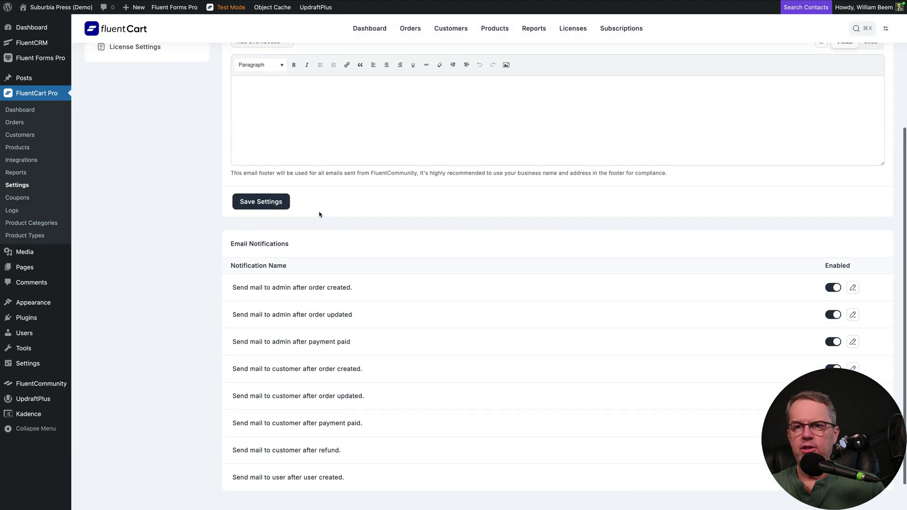
Start a new coupon with its discount type set to Percentage, and look over its category, product, schedule, usage limit and status fields.
left_click(44, 200)
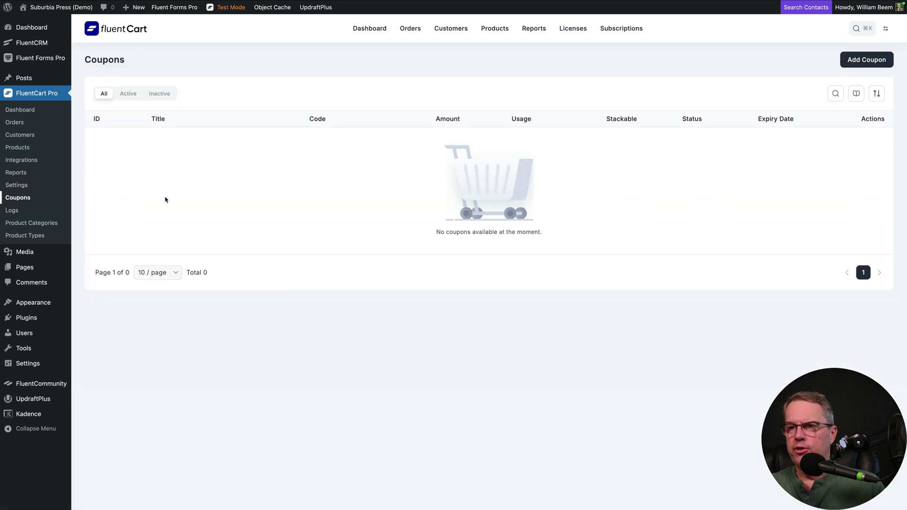
left_click(859, 65)
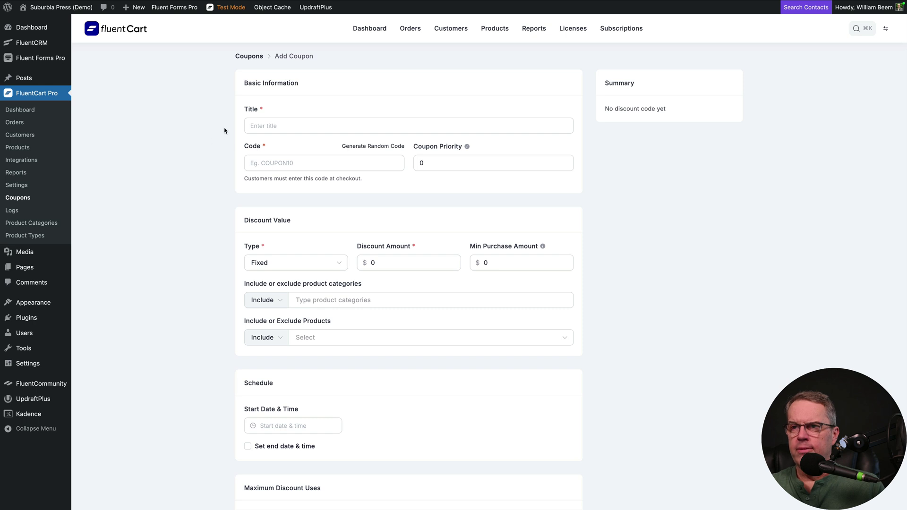
left_click(337, 264)
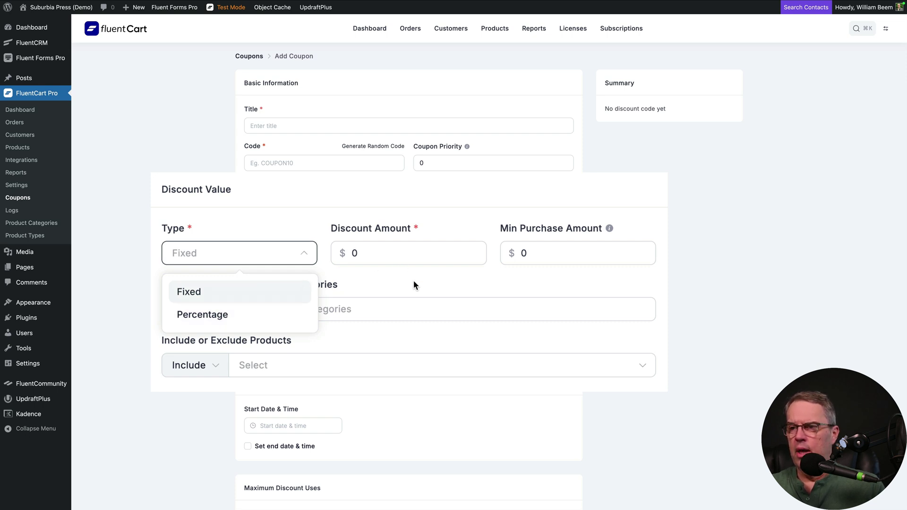
left_click(242, 311)
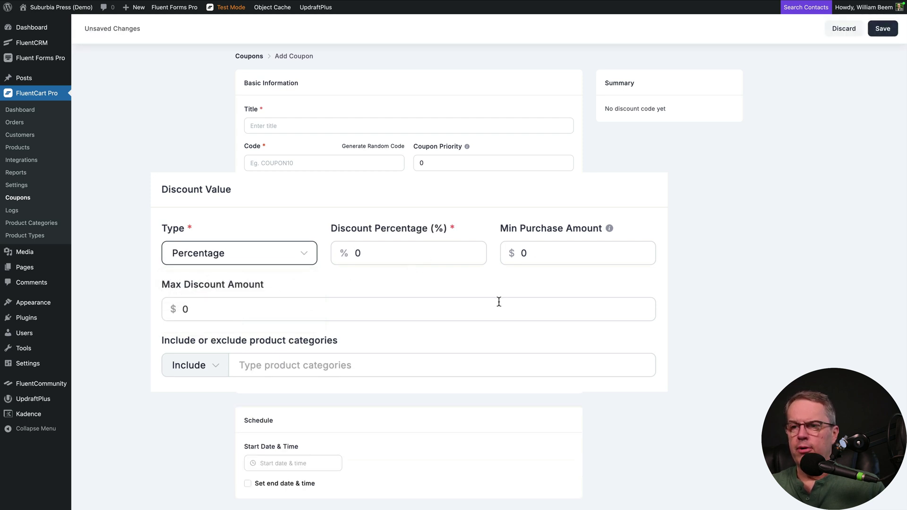
scroll(479, 291, "down", 1)
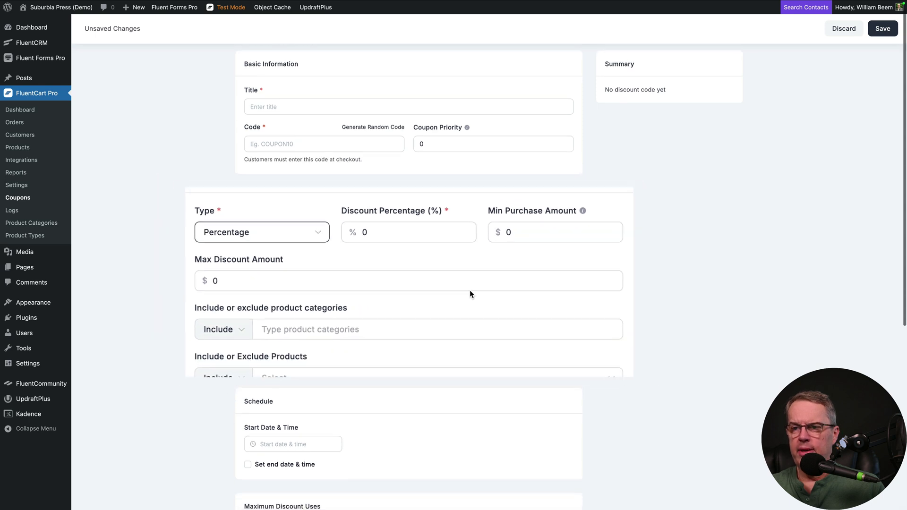
scroll(497, 282, "down", 4)
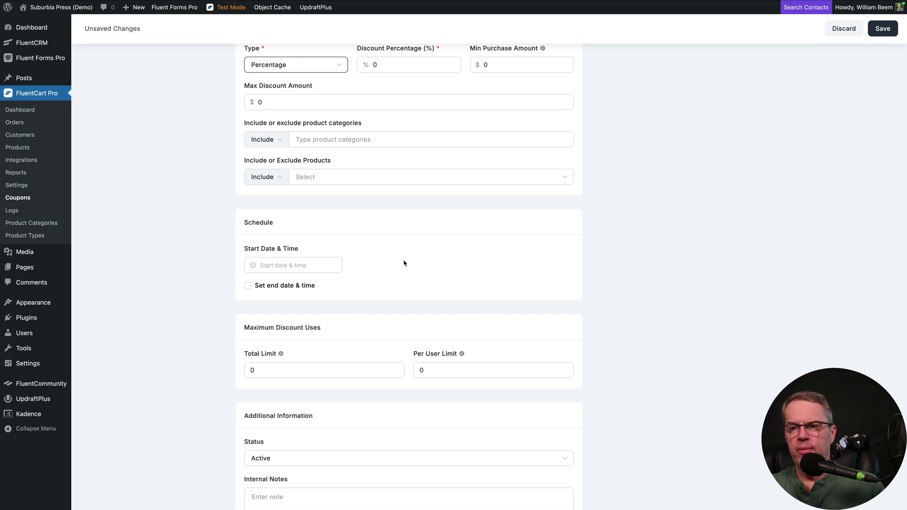
scroll(404, 263, "down", 3)
scroll(405, 262, "up", 7)
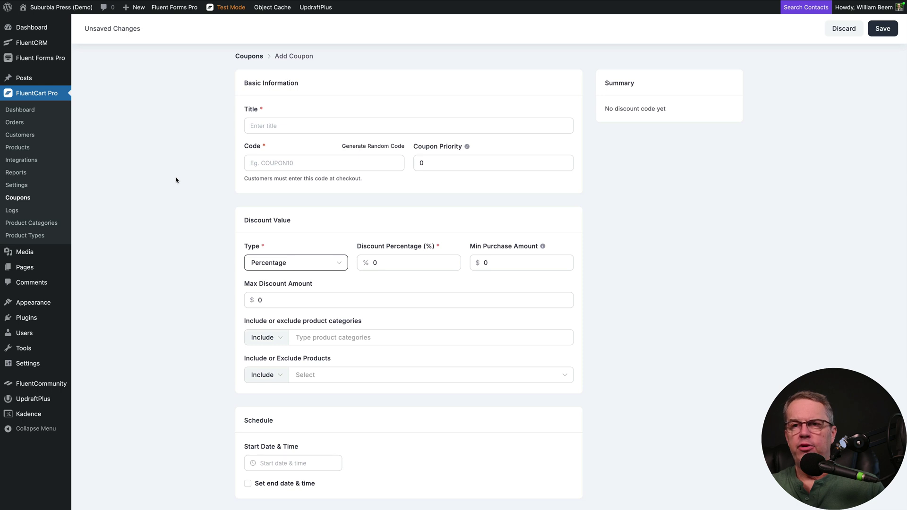
Check the activity logs of the current store, then switch to the FluentCart Demo store and open its logs.
left_click(13, 211)
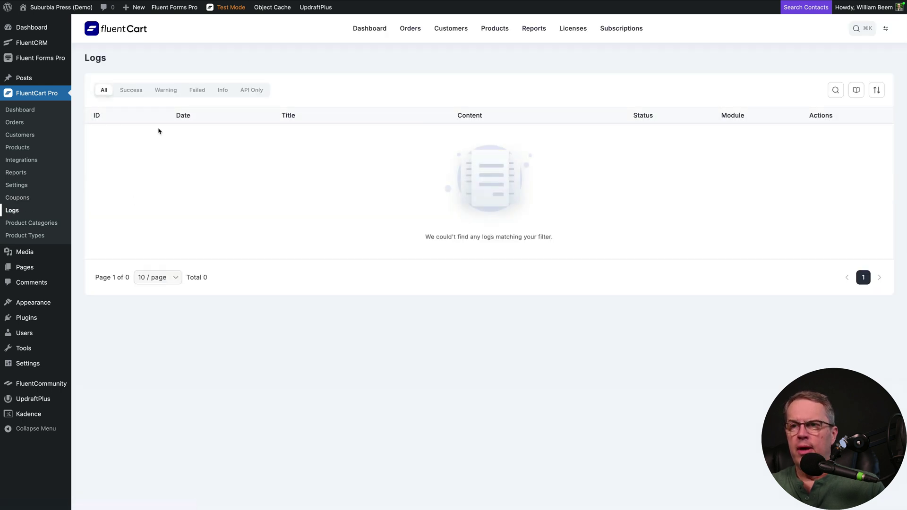
mouse_move(185, 1)
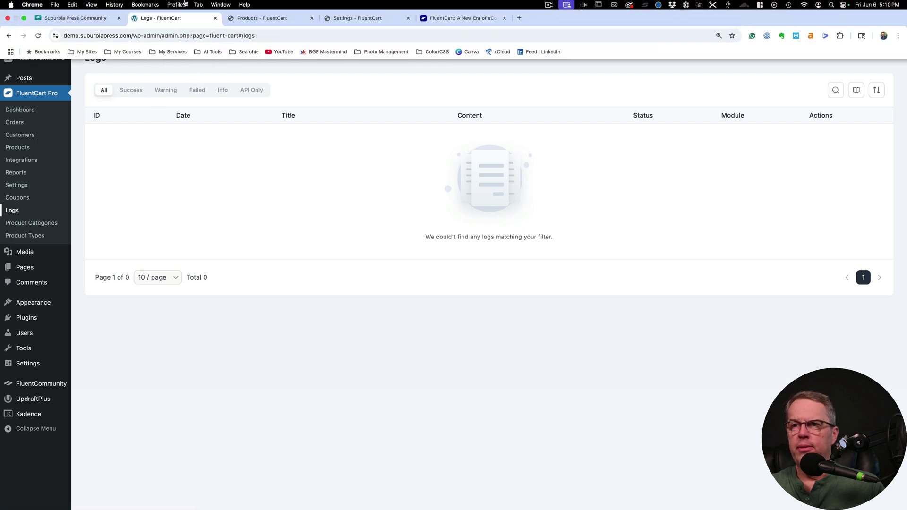
left_click(367, 17)
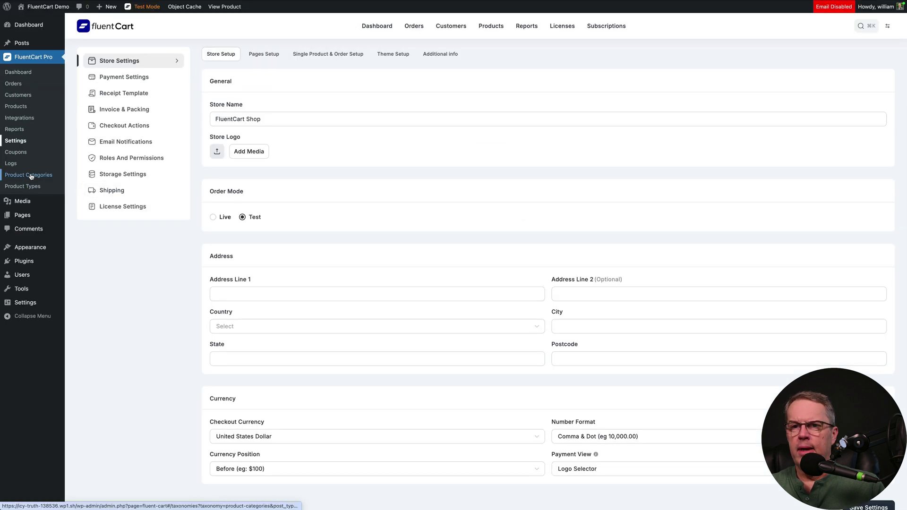
left_click(11, 164)
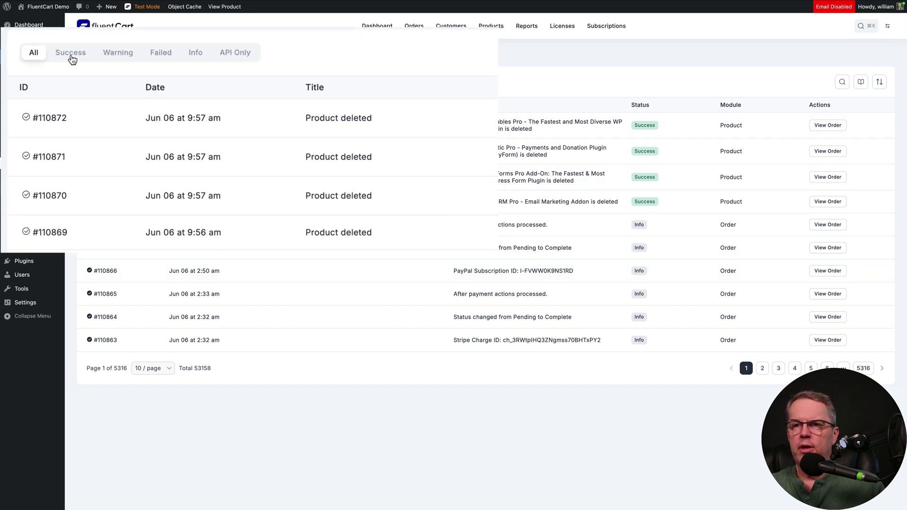
Filter the demo store's logs by Success, Warning, Failed, Info and API Only in turn, then return to All.
left_click(124, 84)
left_click(153, 86)
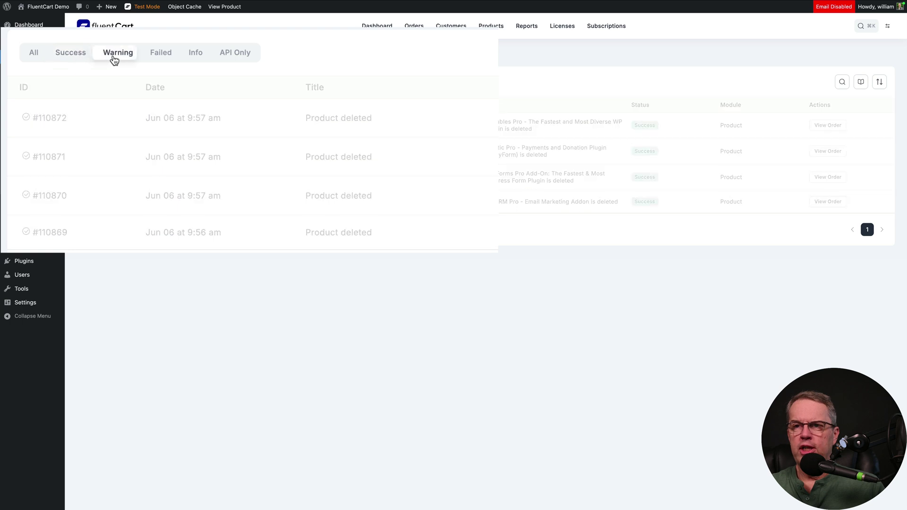
left_click(152, 59)
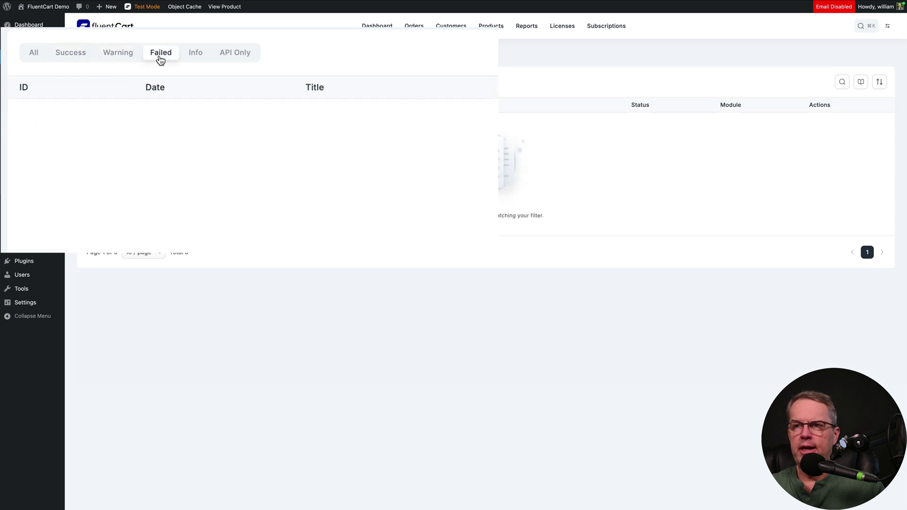
left_click(195, 59)
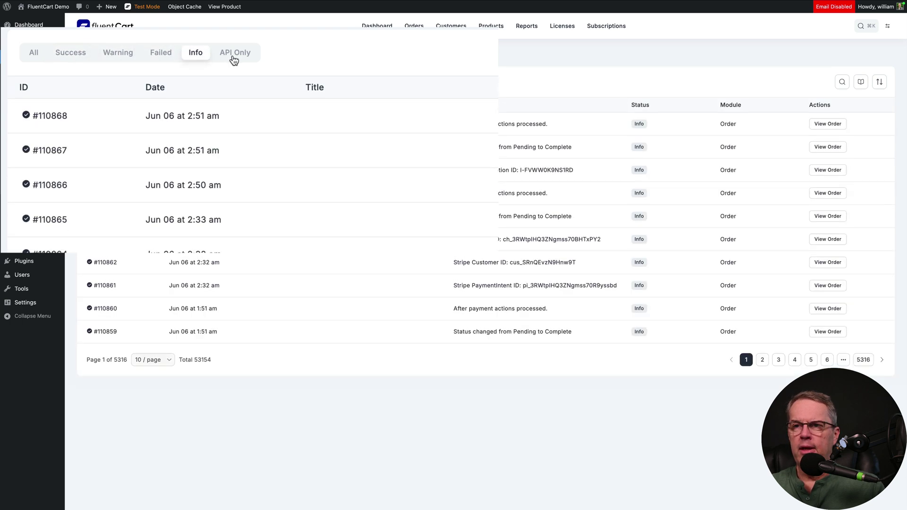
left_click(232, 56)
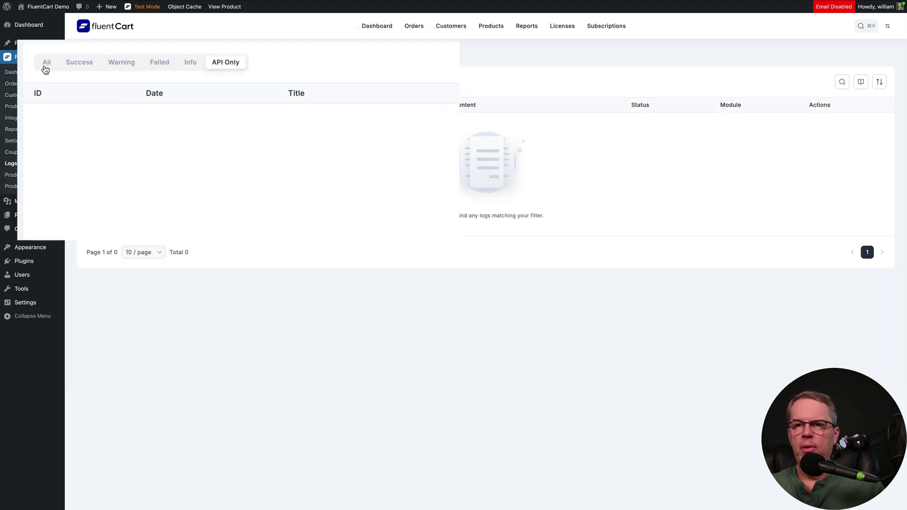
left_click(94, 81)
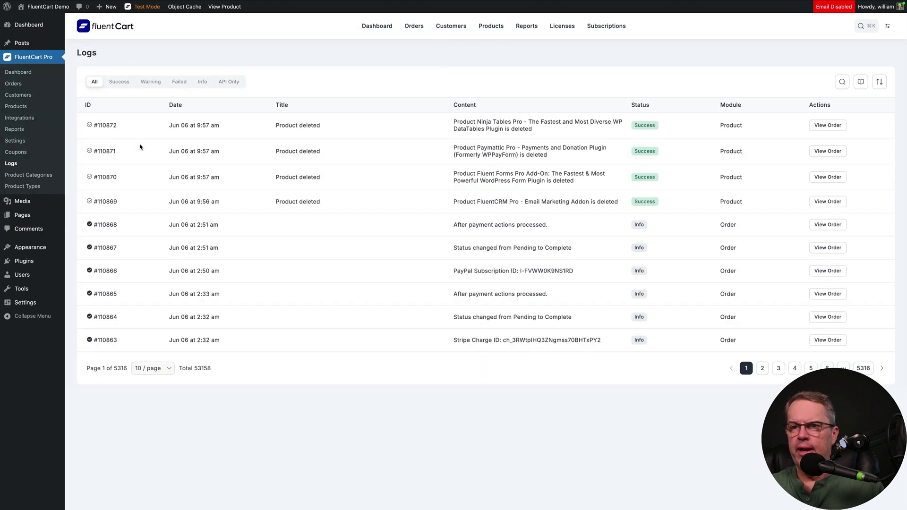
View the demo store's product categories and product types.
left_click(42, 176)
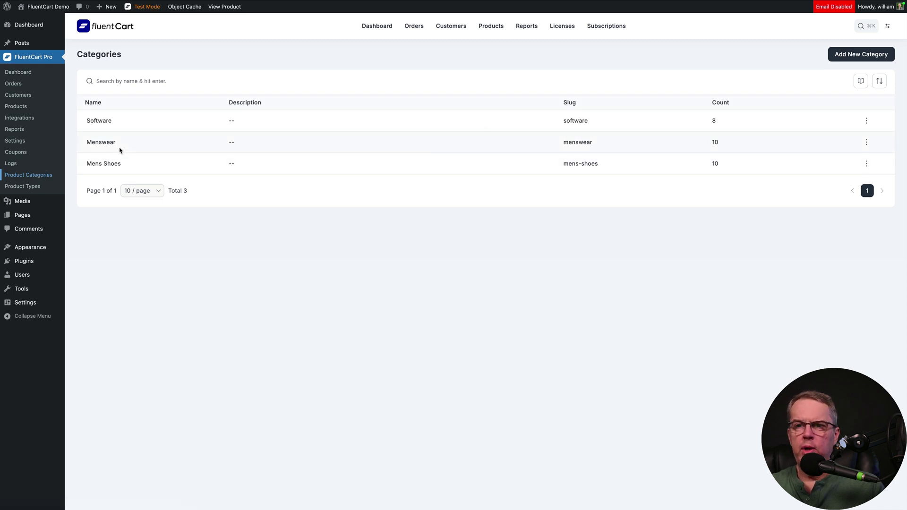
left_click(41, 187)
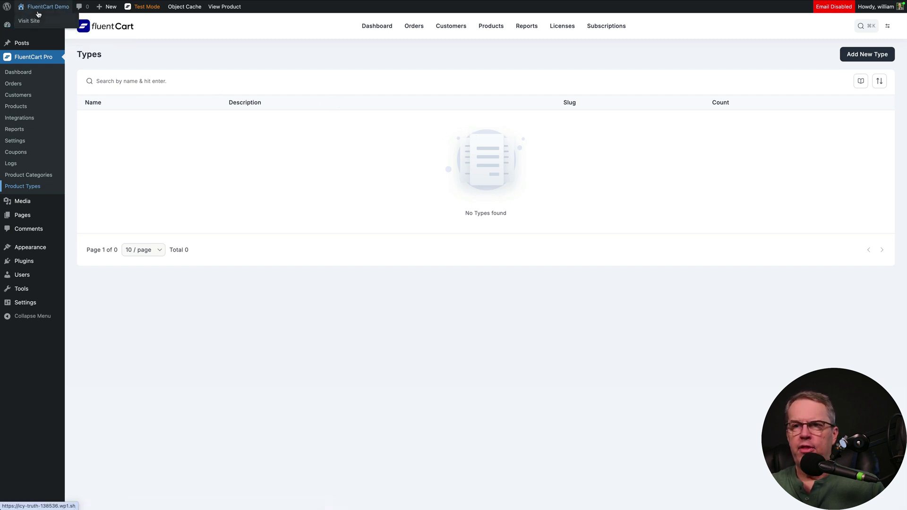
Visit the demo store's front end and look through the products on its Shop page.
left_click(34, 21)
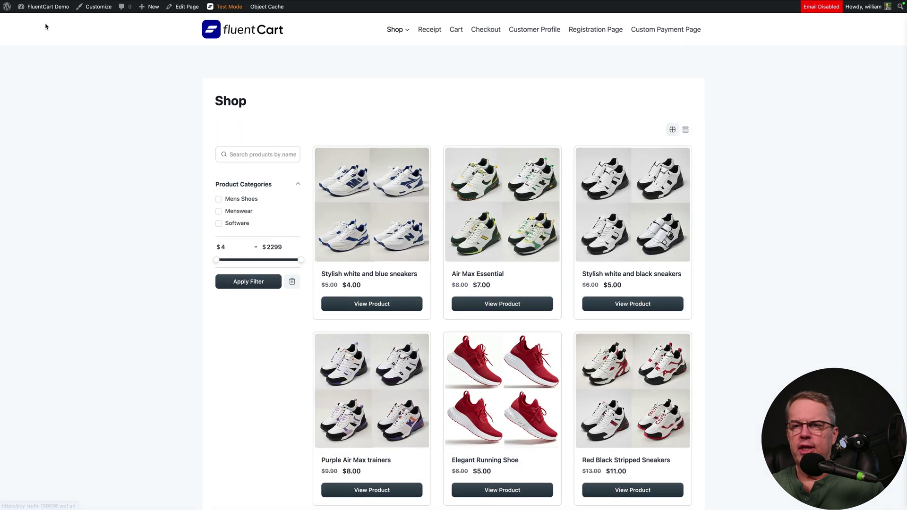
scroll(138, 177, "down", 2)
scroll(138, 176, "down", 9)
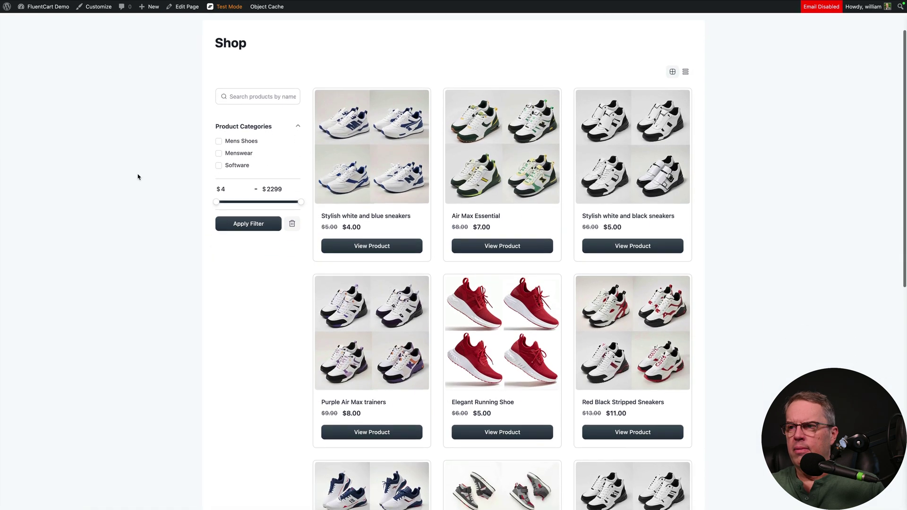
scroll(138, 177, "down", 1)
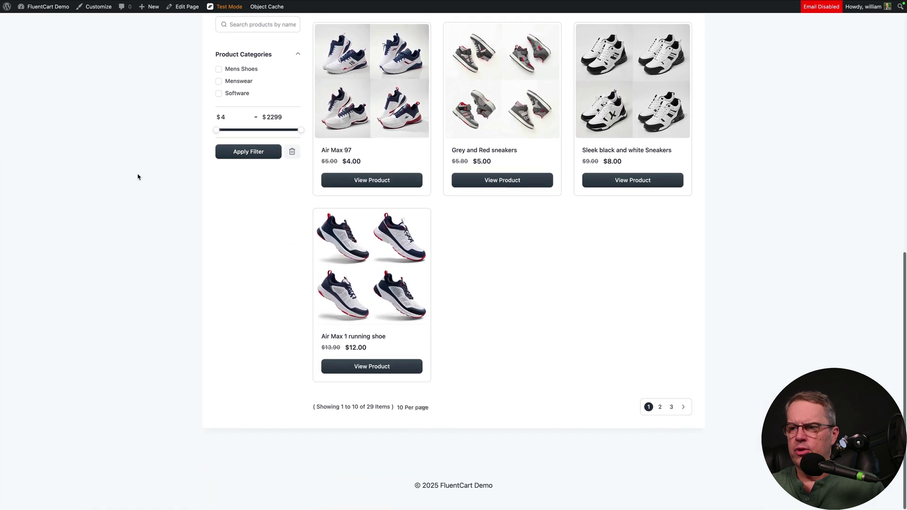
scroll(594, 370, "up", 11)
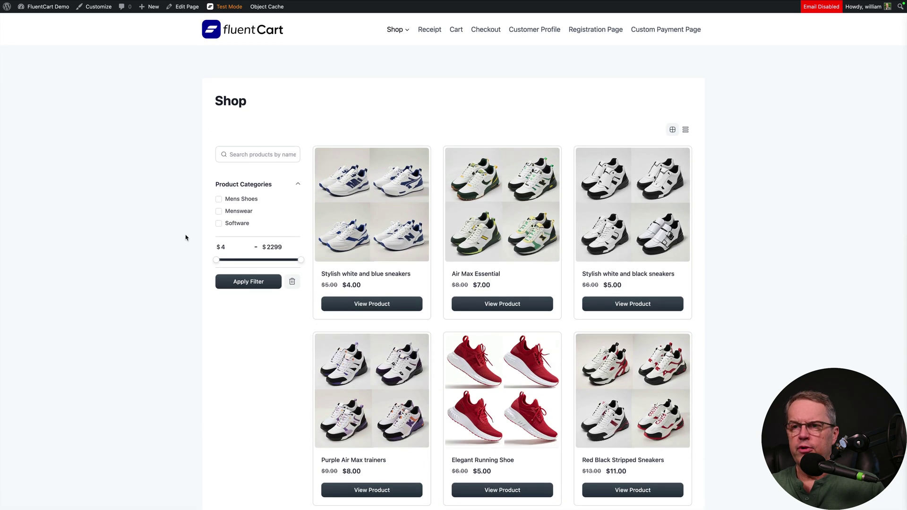
Filter the Shop page to the Menswear category and look over the filtered products.
left_click(199, 207)
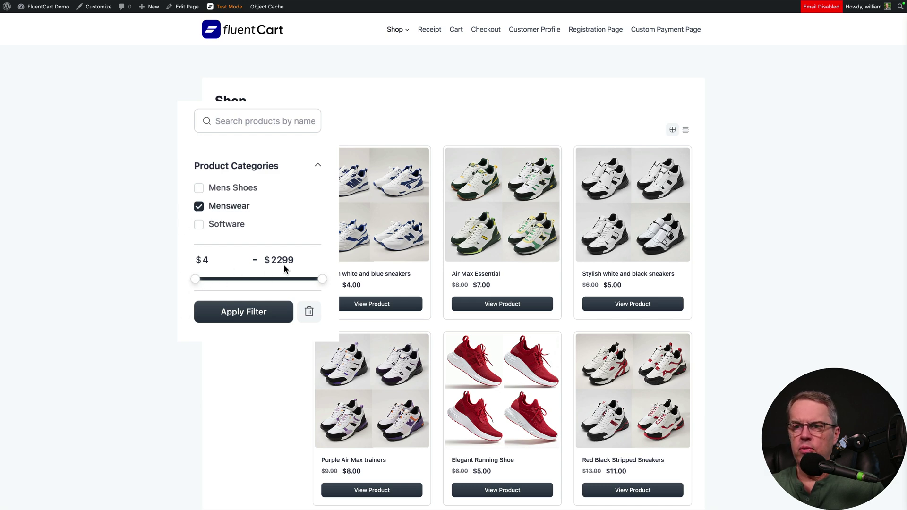
left_click(253, 283)
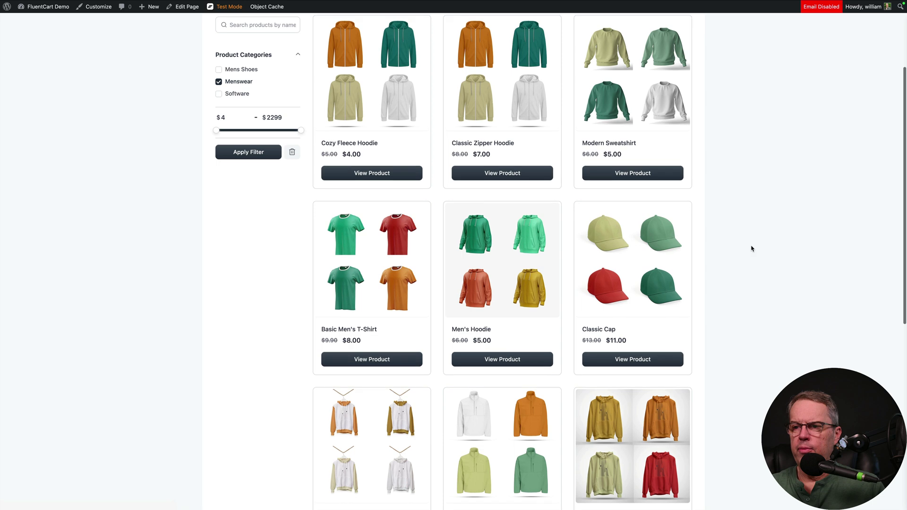
scroll(751, 249, "up", 2)
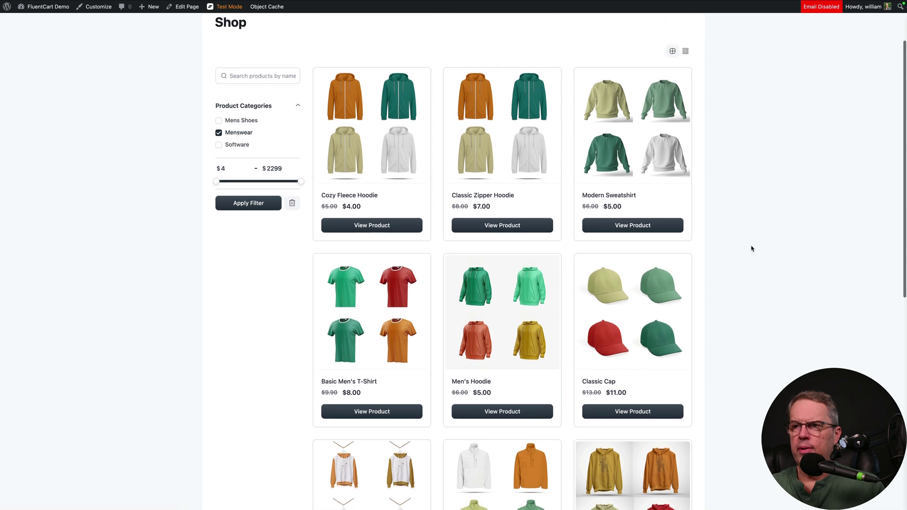
Open the Cozy Fleece Hoodie product and try out its White and Sea Green variants and a quantity of 2.
left_click(392, 119)
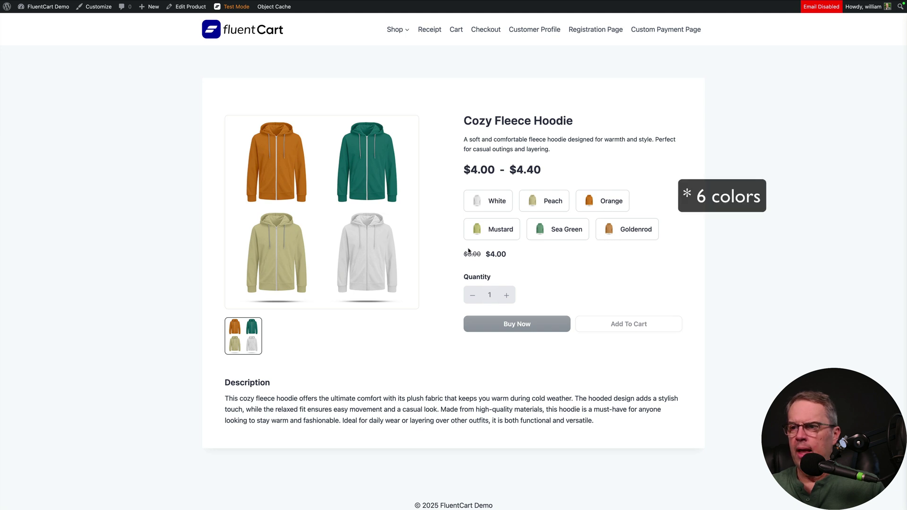
left_click(492, 208)
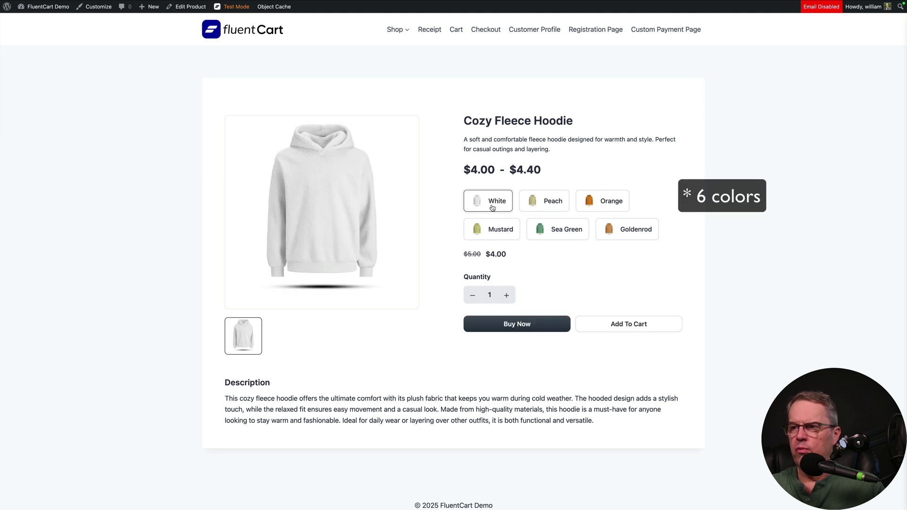
left_click(507, 295)
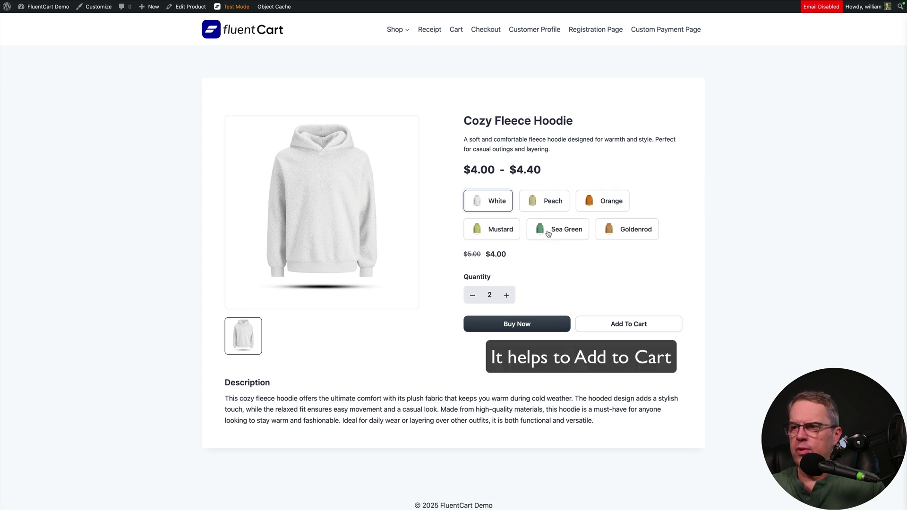
left_click(547, 232)
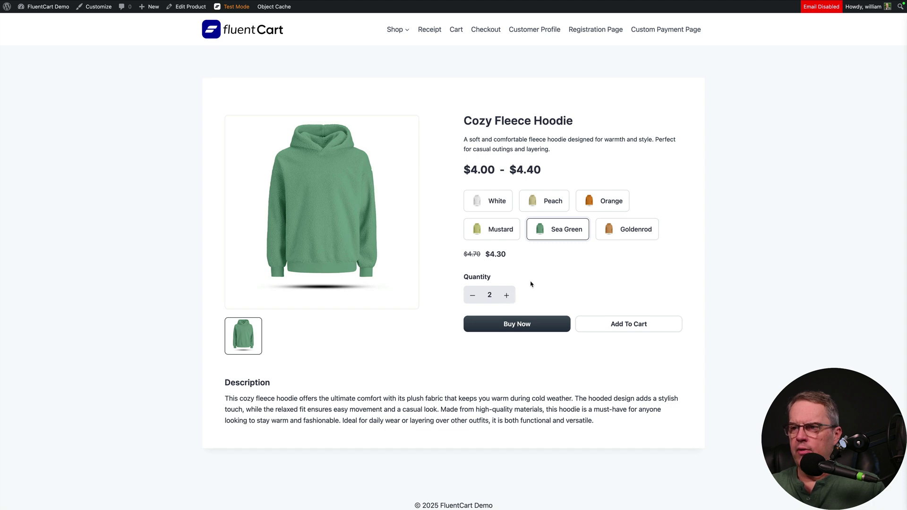
left_click(490, 208)
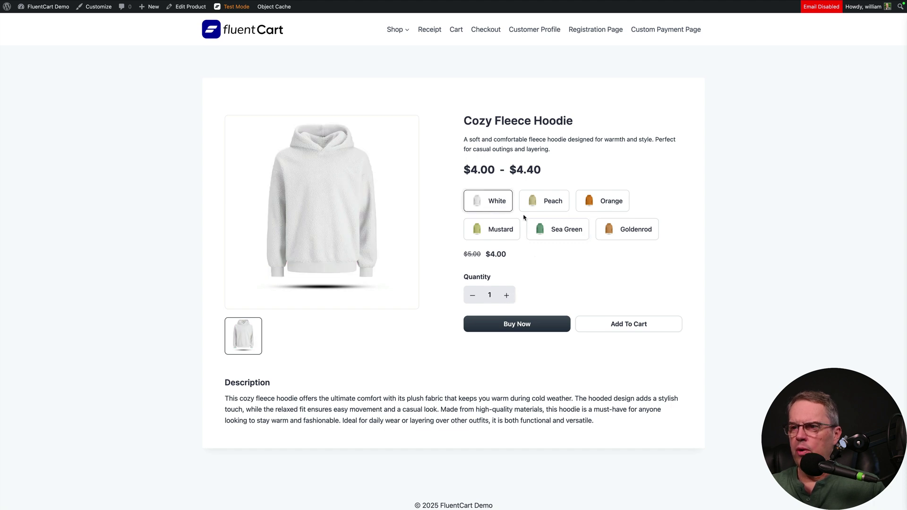
Add one Sea Green Cozy Fleece Hoodie to the cart and close the shopping cart.
left_click(556, 229)
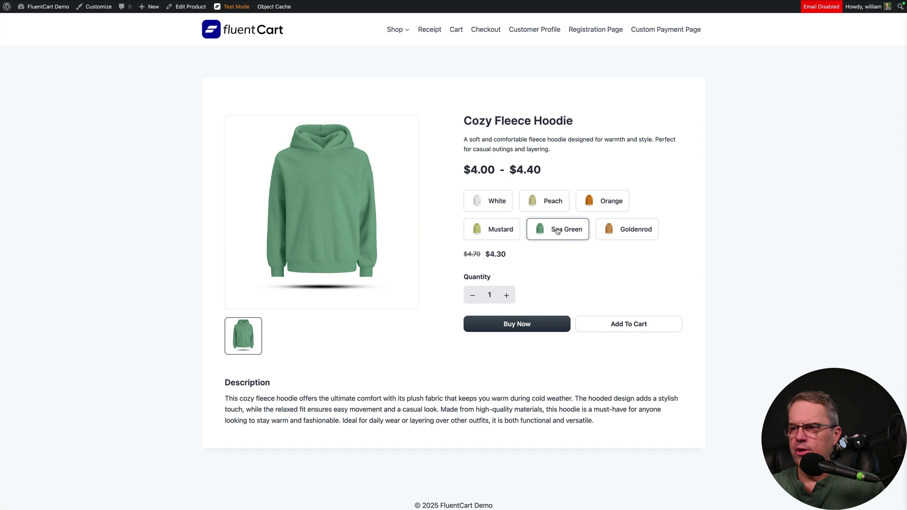
left_click(612, 325)
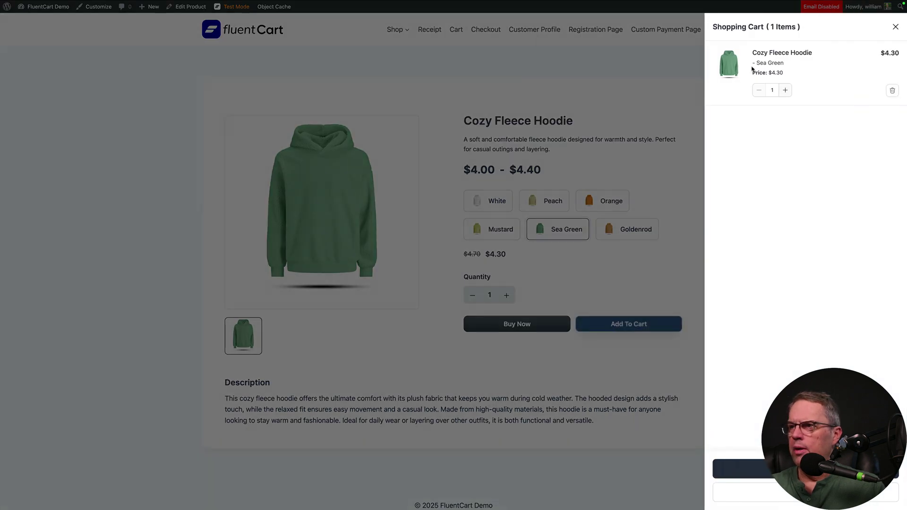
left_click(895, 30)
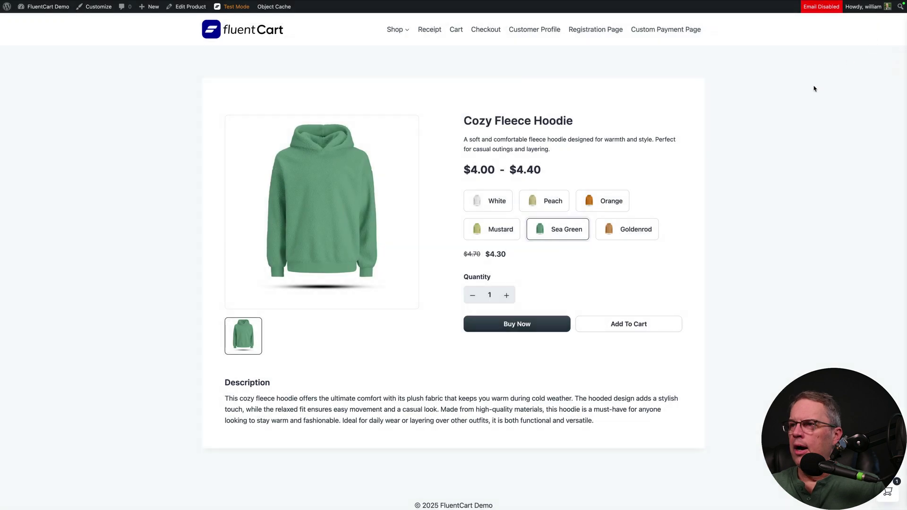
Look through the storefront's Receipt, Cart and Checkout pages, including the checkout's billing, shipping and payment sections.
left_click(427, 30)
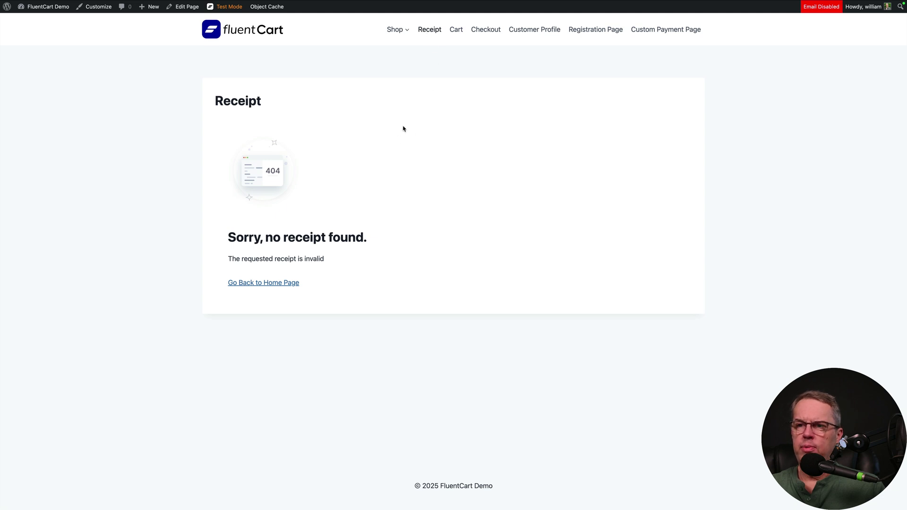
left_click(457, 31)
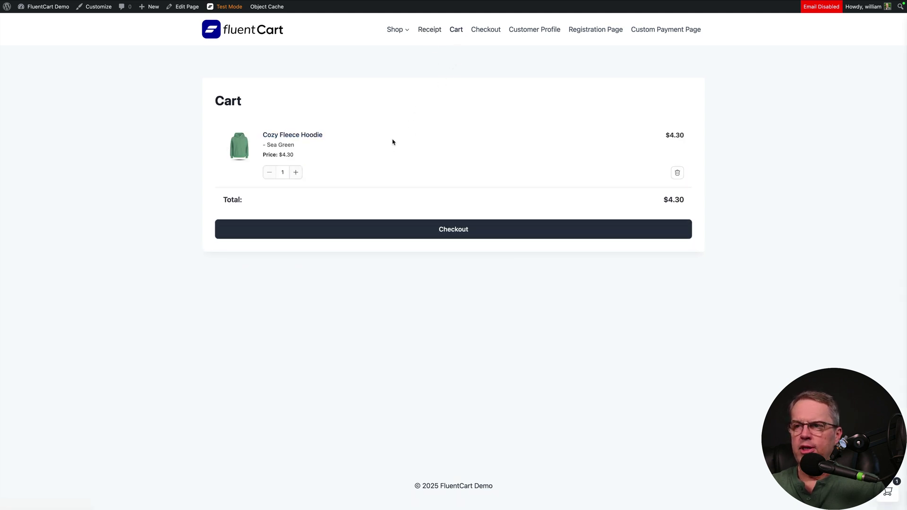
left_click(482, 32)
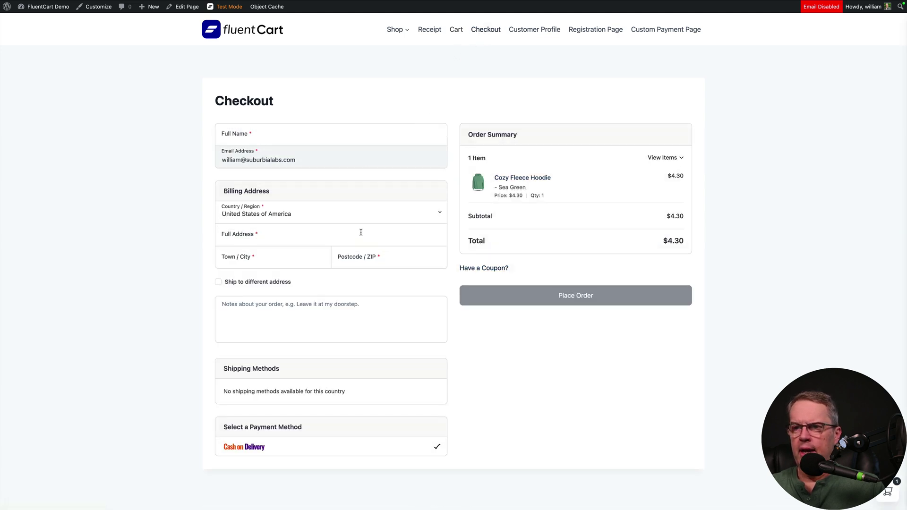
scroll(365, 275, "down", 2)
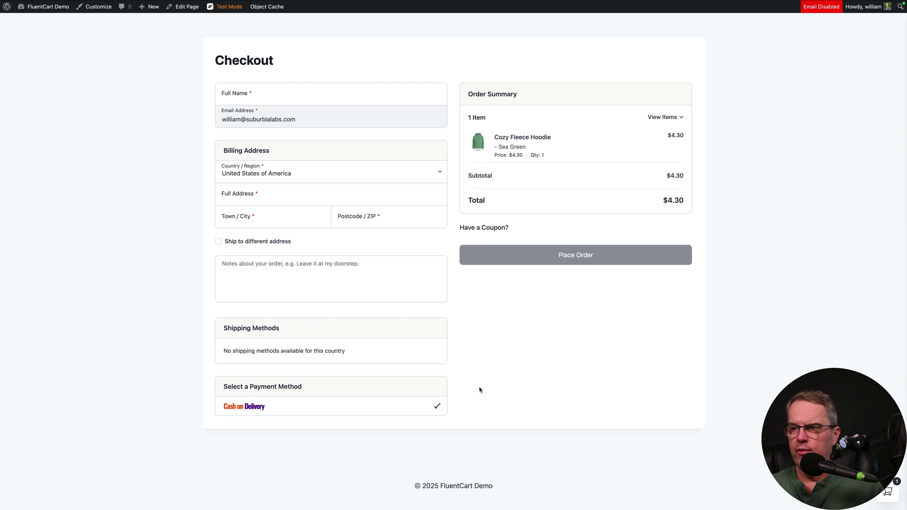
scroll(478, 387, "up", 2)
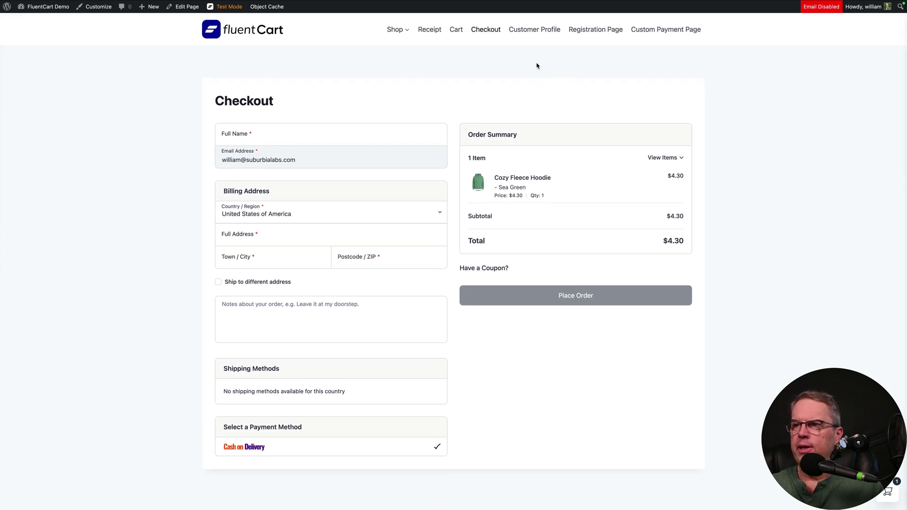
View the Customer Profile, Registration and Custom Payment pages, and reveal the product sections offered under Shop.
left_click(528, 34)
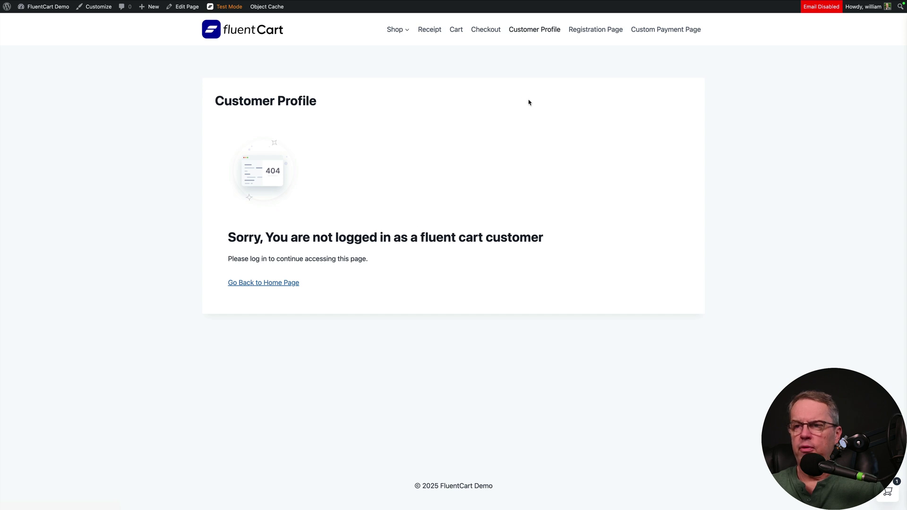
left_click(594, 36)
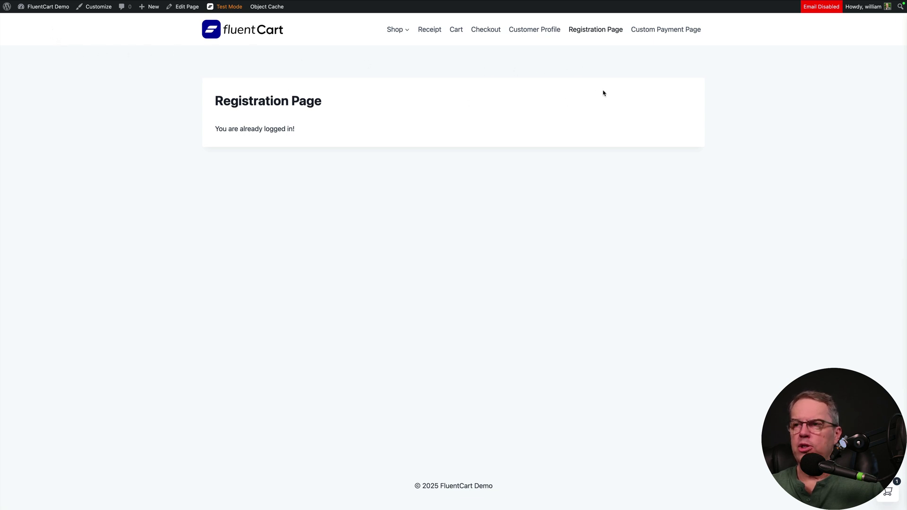
left_click(662, 46)
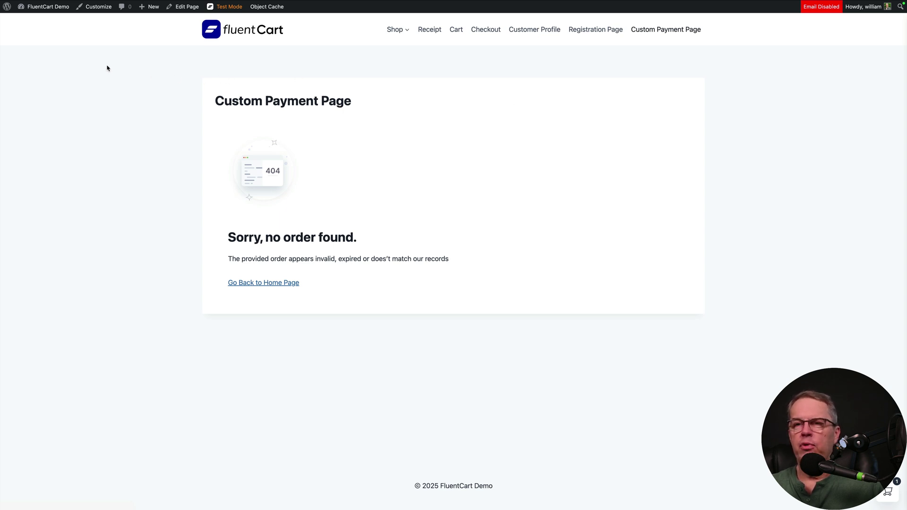
mouse_move(398, 33)
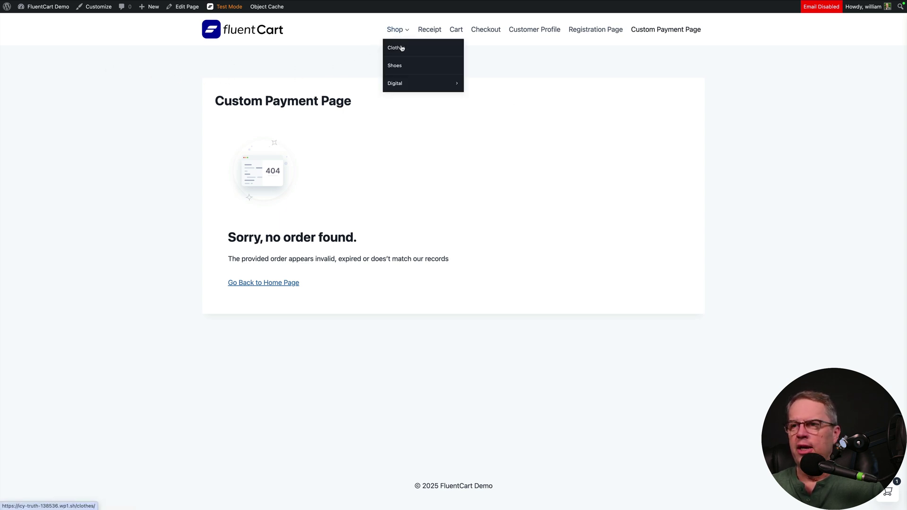
Open the Digital Product with custom page from the shop sections and compare its Yearly and One Time license pricing.
mouse_move(413, 84)
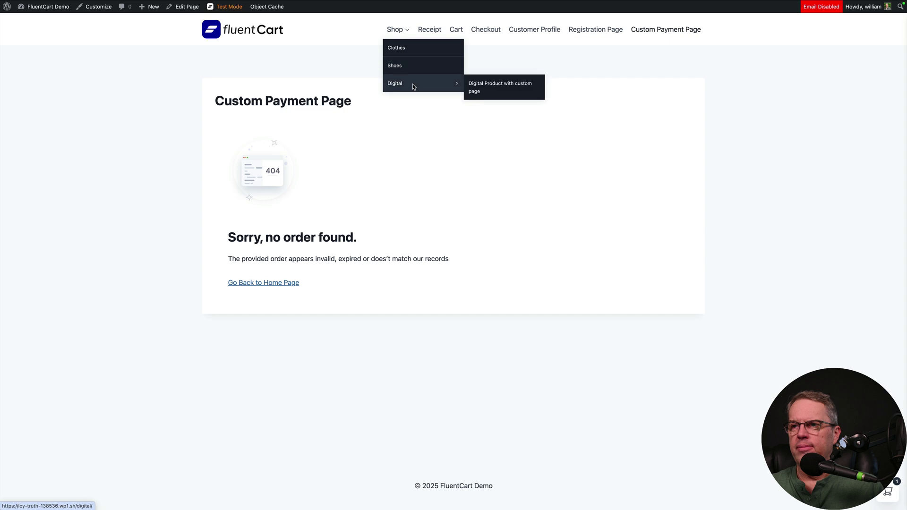
left_click(485, 86)
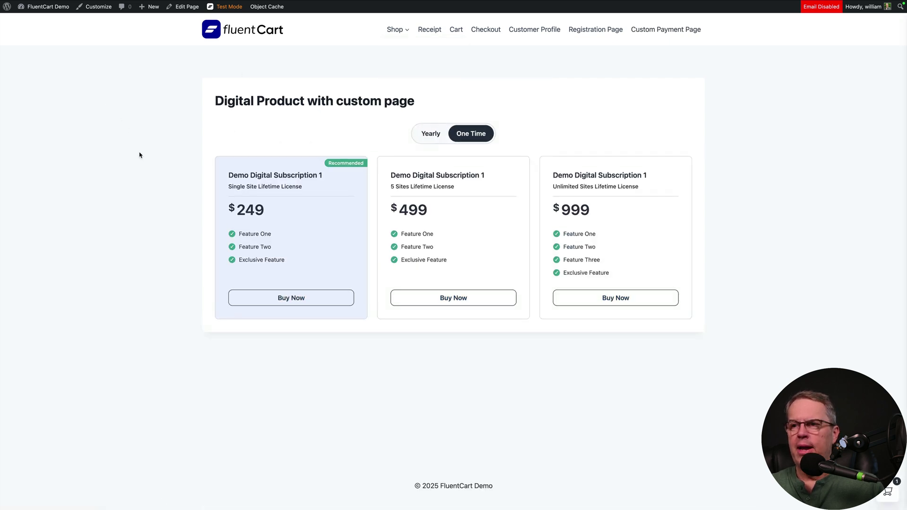
left_click(426, 136)
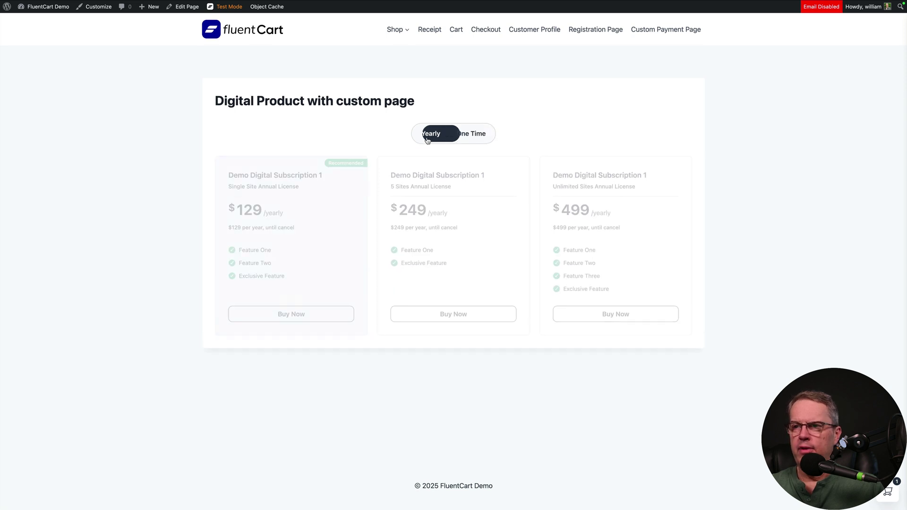
left_click(467, 142)
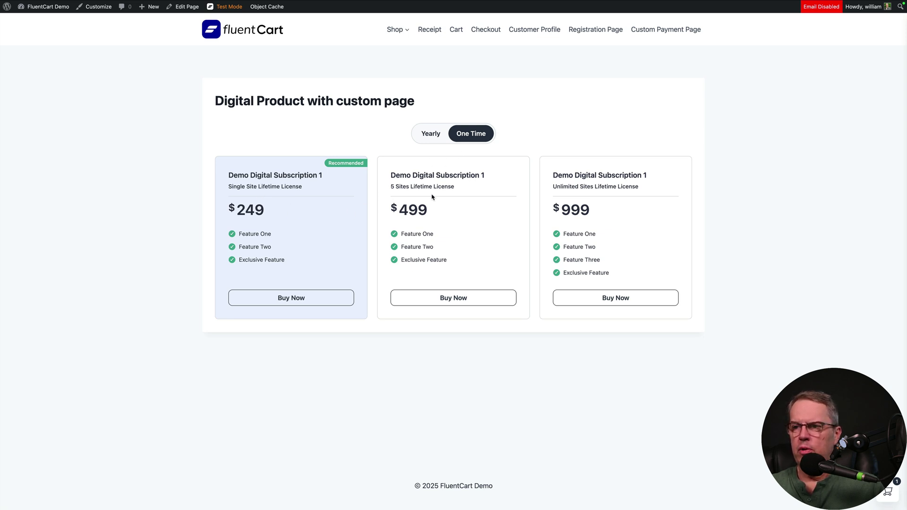
left_click(431, 138)
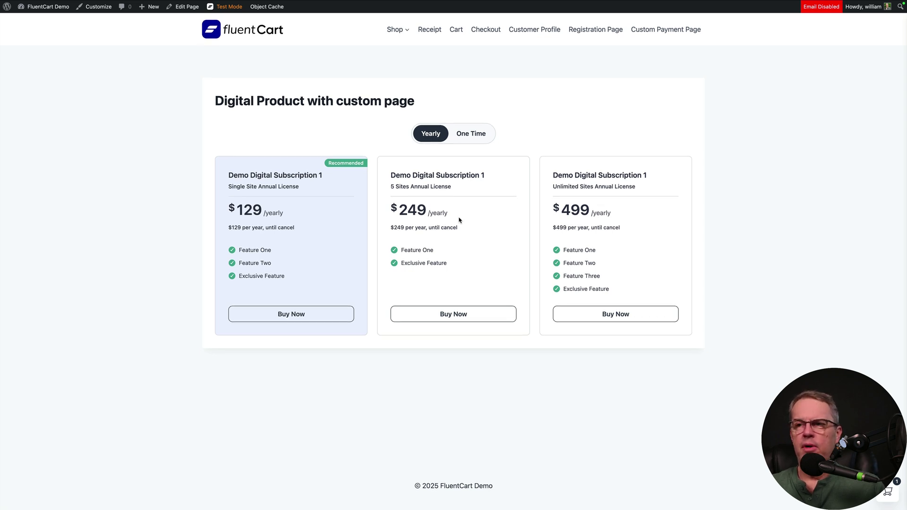
left_click(464, 137)
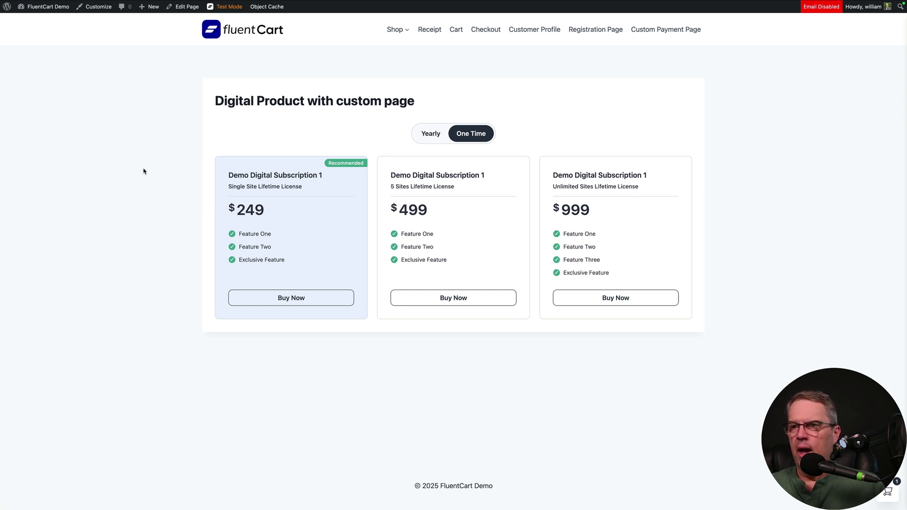
Return to the demo storefront's home page and switch to the store admin's Products list to look it over.
left_click(246, 33)
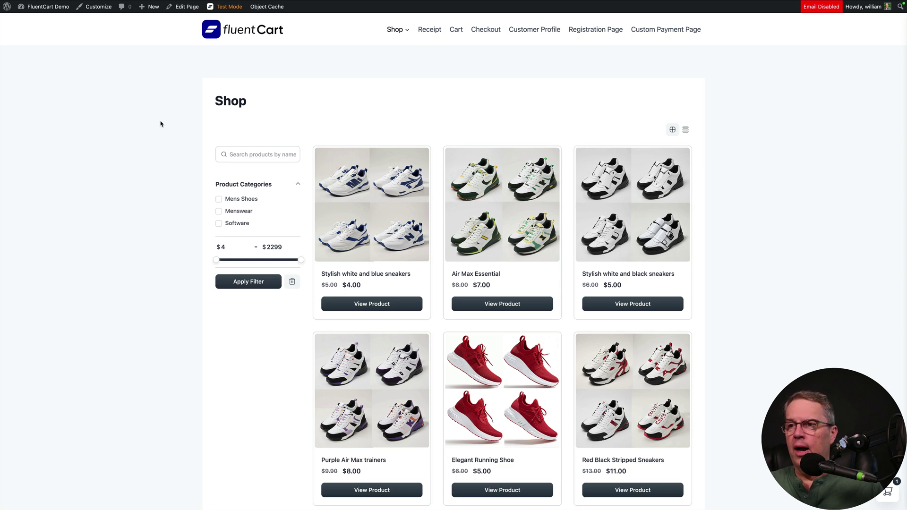
mouse_move(197, 4)
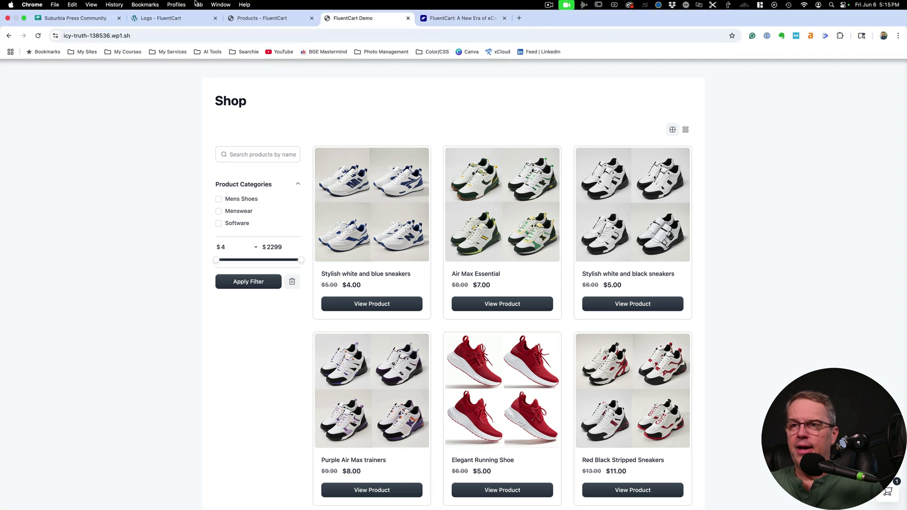
left_click(241, 19)
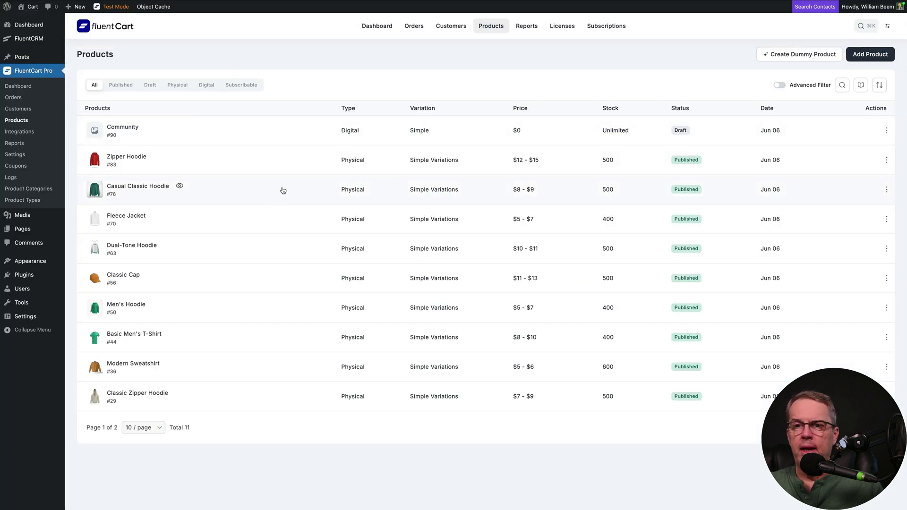
scroll(283, 191, "down", 1)
scroll(283, 190, "up", 1)
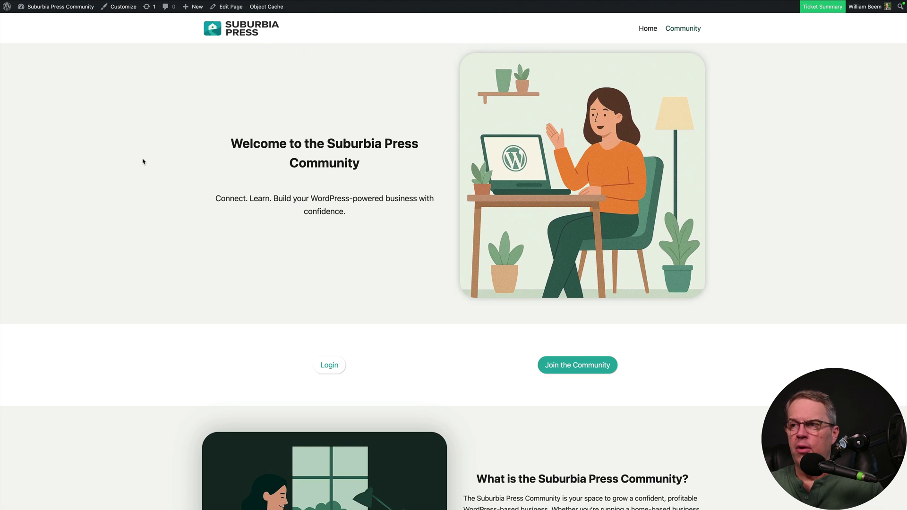
Read through the Suburbia Press Community landing page, including What You'll Find Inside and the Become a Member offer.
scroll(154, 186, "down", 5)
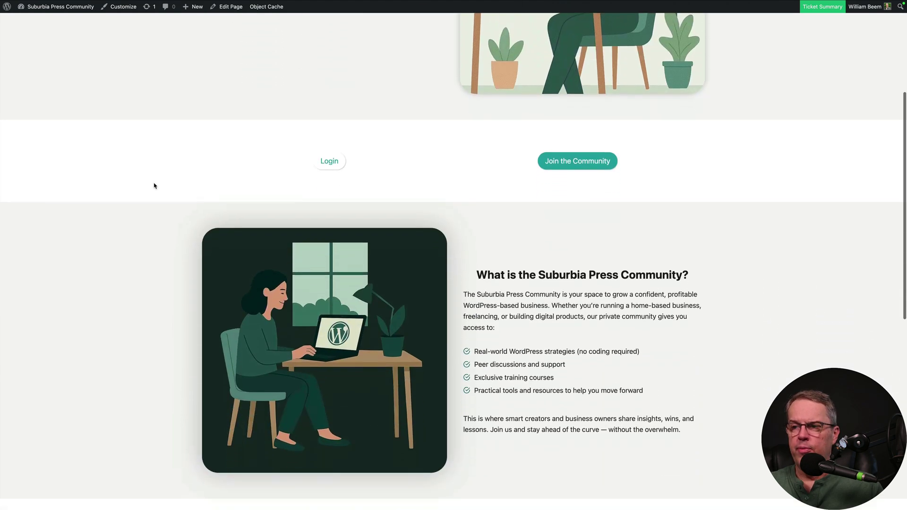
scroll(155, 186, "down", 6)
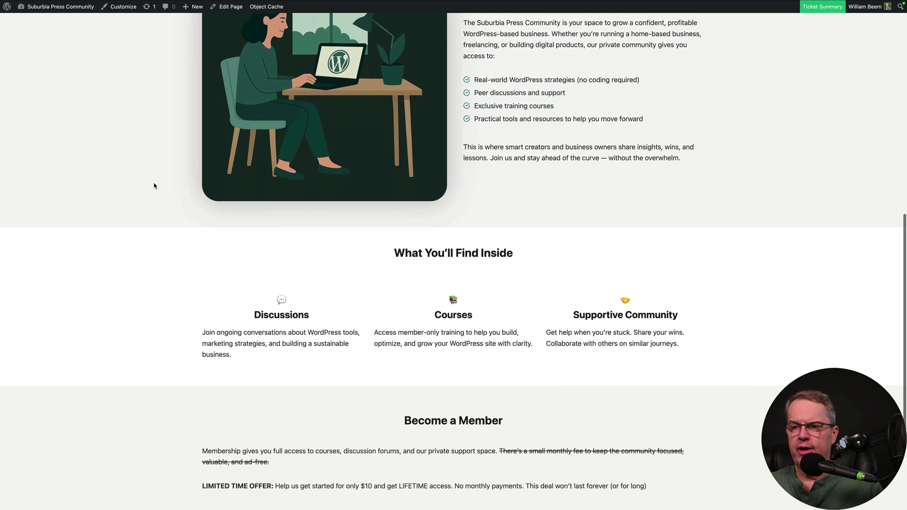
scroll(155, 186, "down", 1)
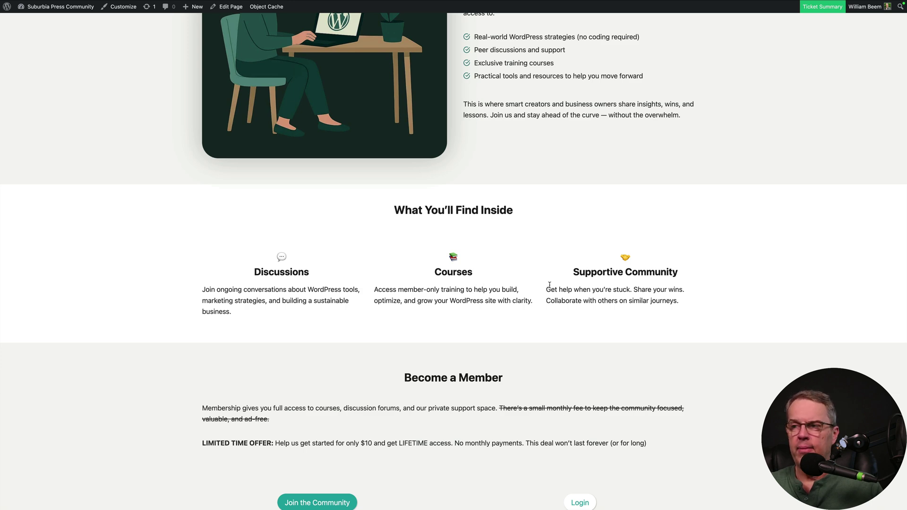
scroll(553, 287, "down", 2)
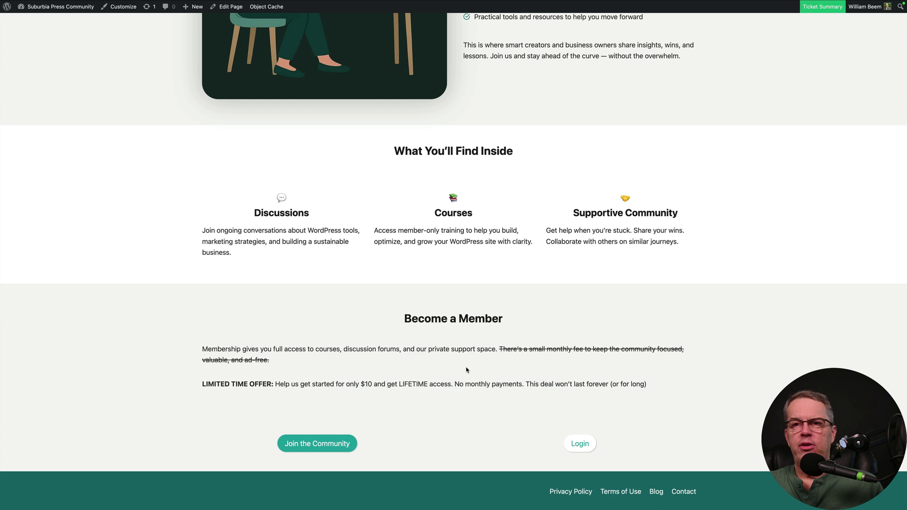
scroll(466, 370, "up", 1)
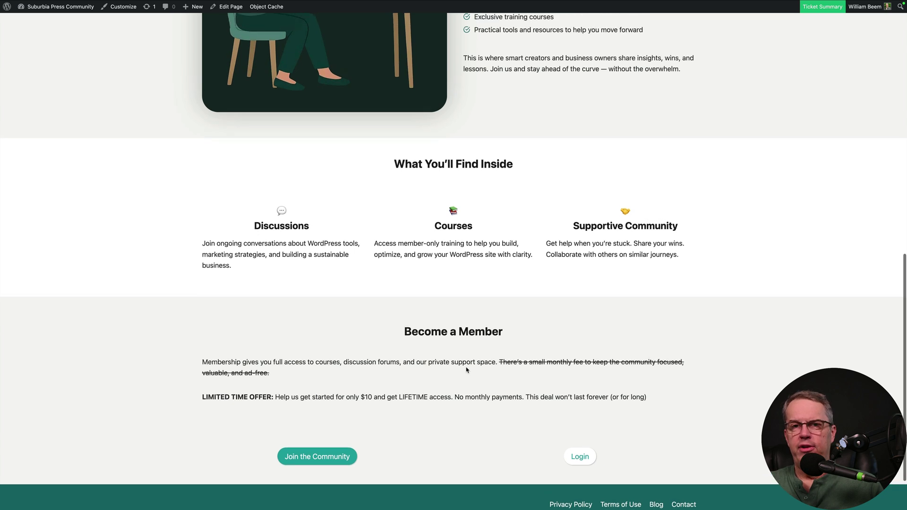
scroll(467, 370, "up", 5)
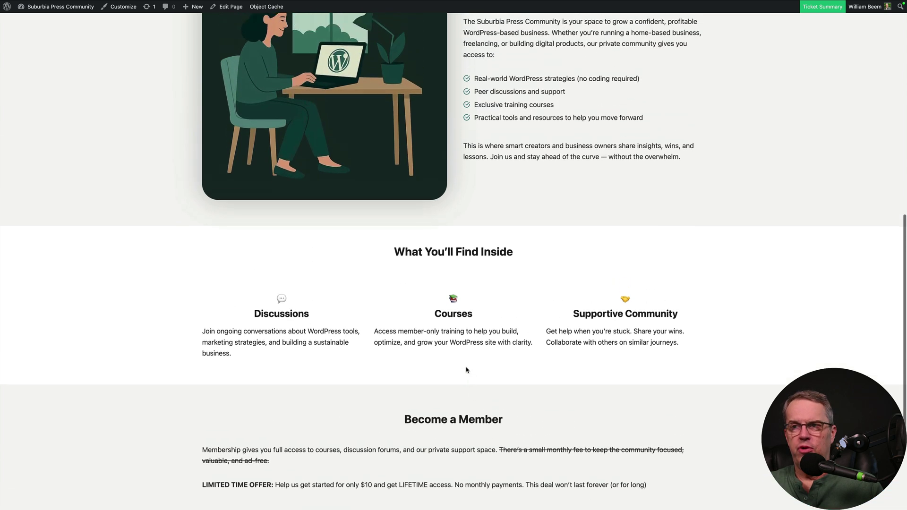
scroll(466, 370, "up", 7)
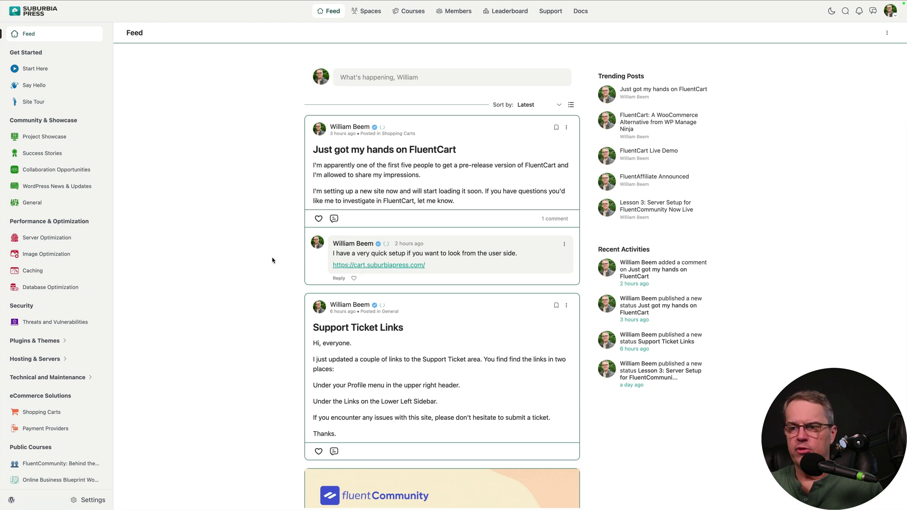
Skim the community feed and collapse the Community & Showcase, Performance & Optimization, Security and eCommerce Solutions groups, leaving Public Courses expanded.
scroll(272, 260, "down", 5)
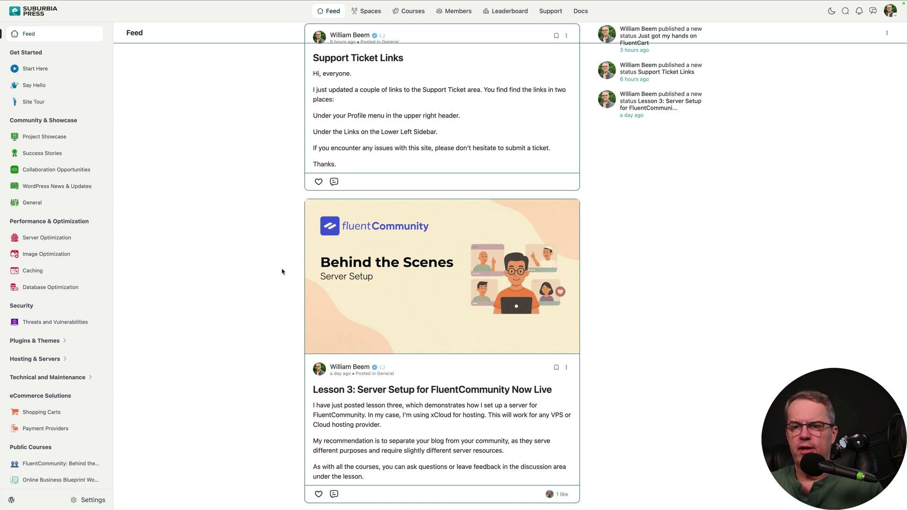
scroll(282, 272, "up", 6)
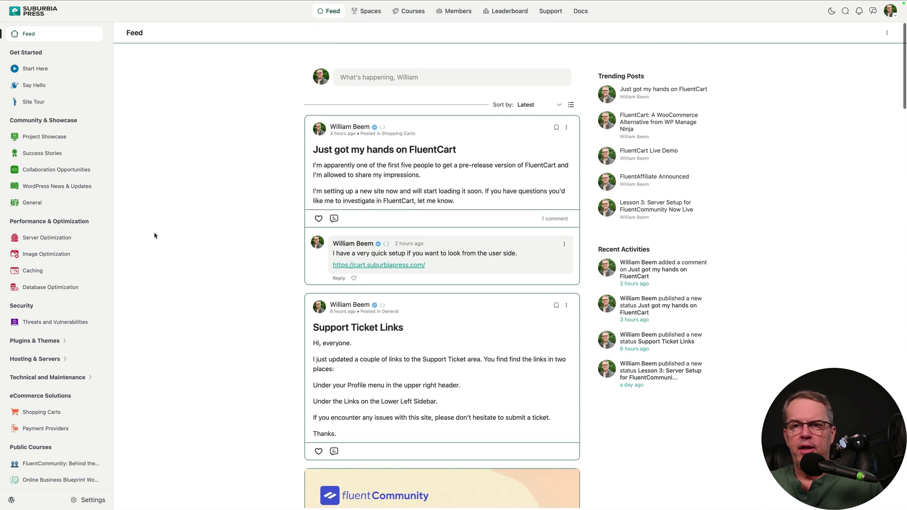
left_click(83, 122)
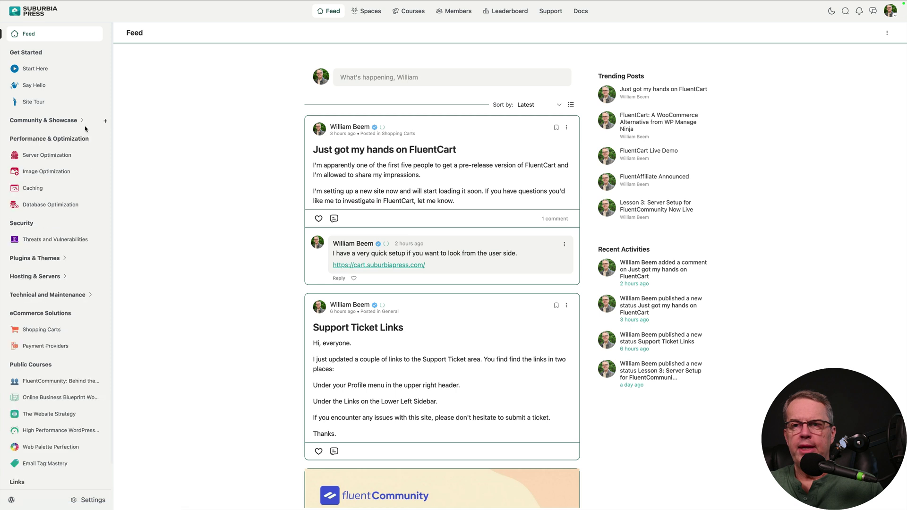
left_click(92, 139)
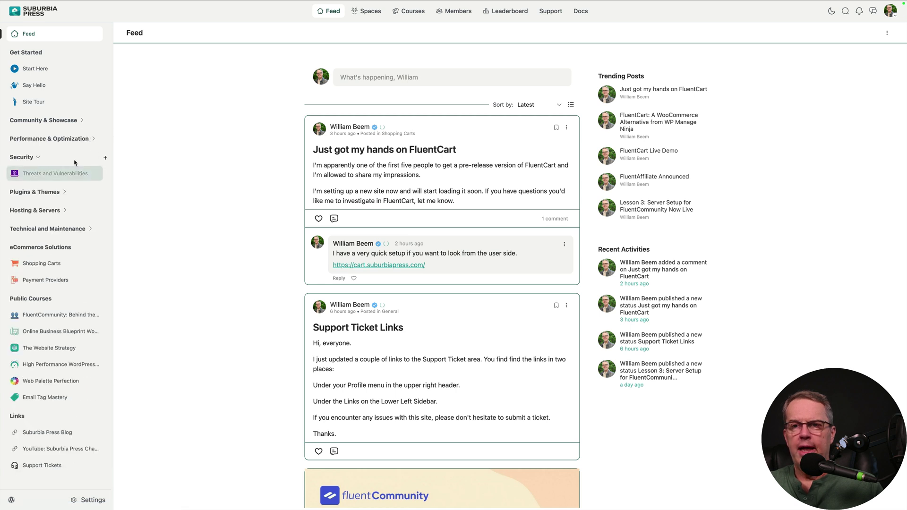
left_click(38, 158)
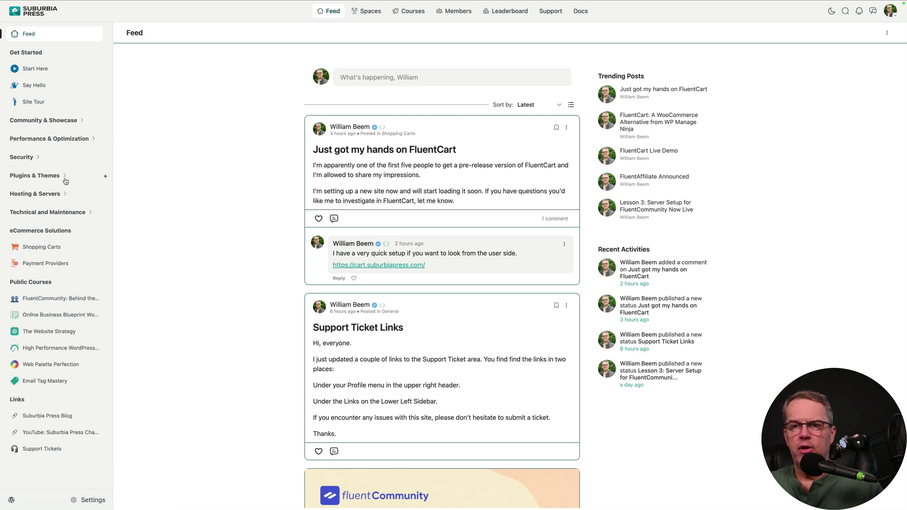
left_click(77, 232)
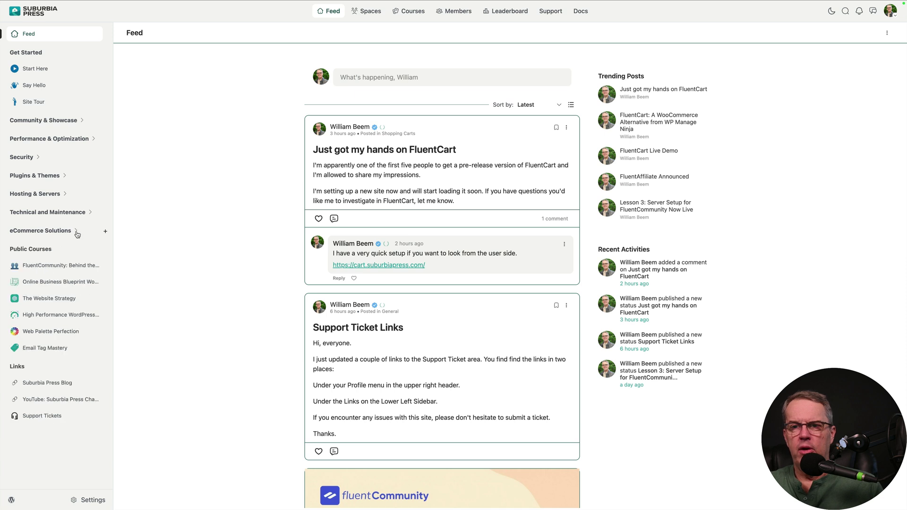
left_click(56, 250)
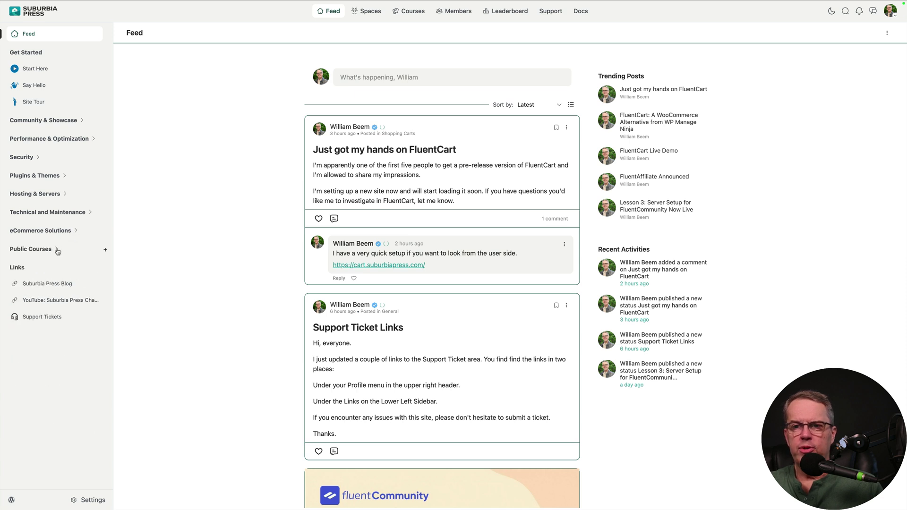
left_click(57, 251)
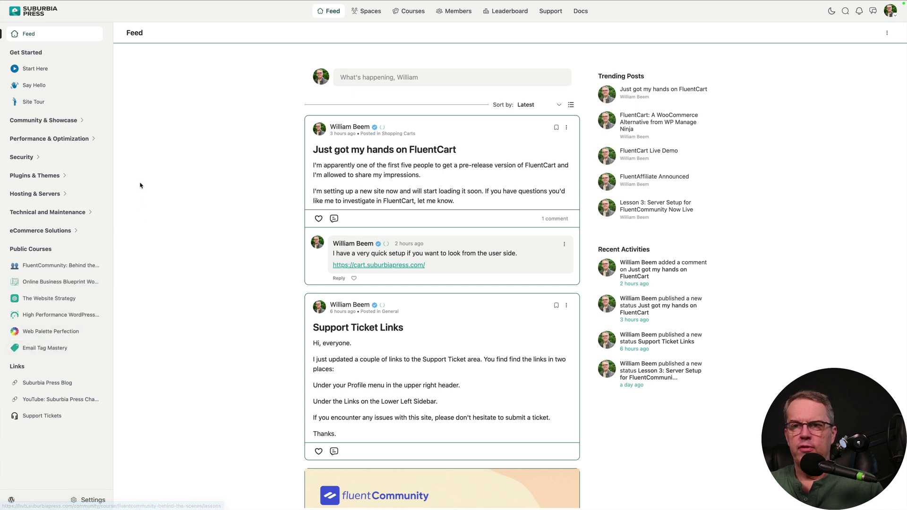
Open the Start Here space, read its welcome and support posts, and check the profile options for support tickets.
left_click(44, 69)
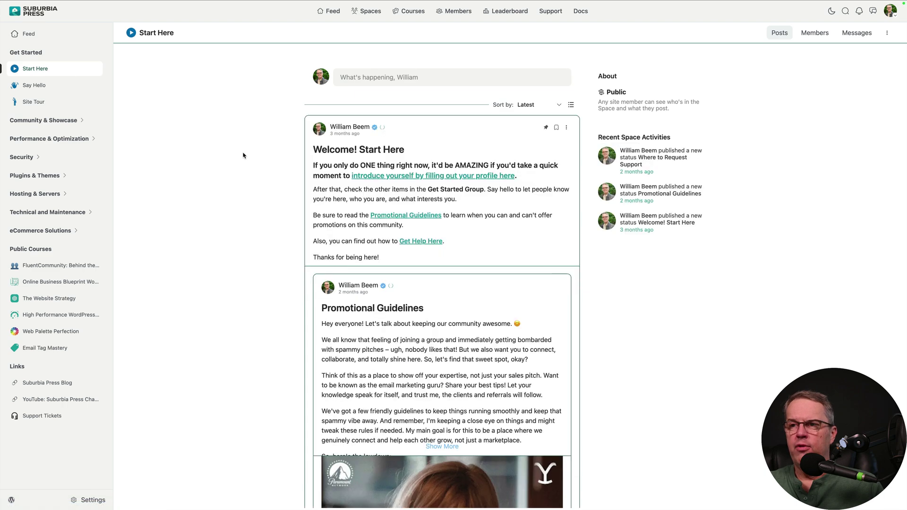
scroll(253, 158, "down", 5)
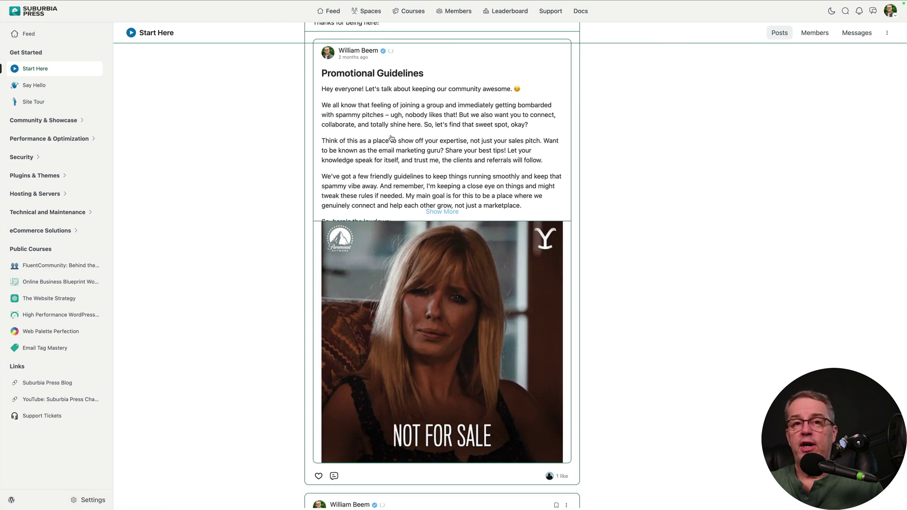
scroll(259, 149, "down", 3)
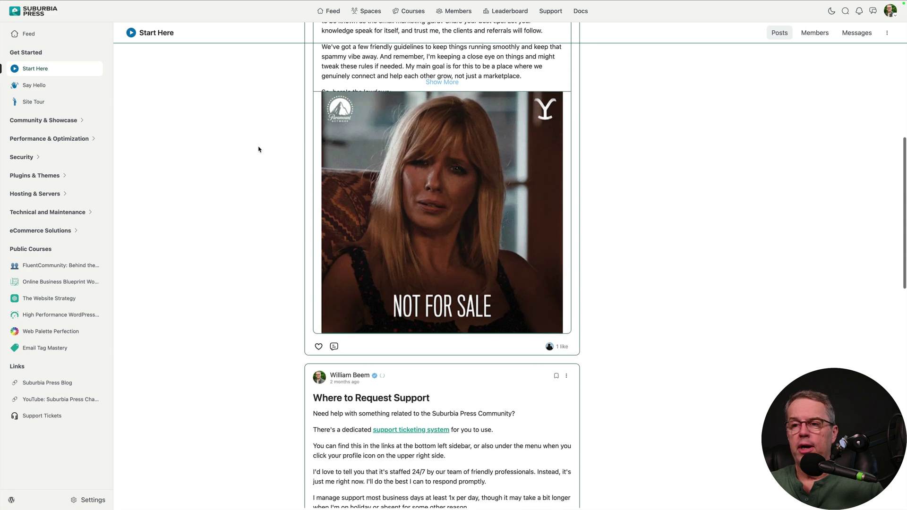
scroll(259, 149, "down", 6)
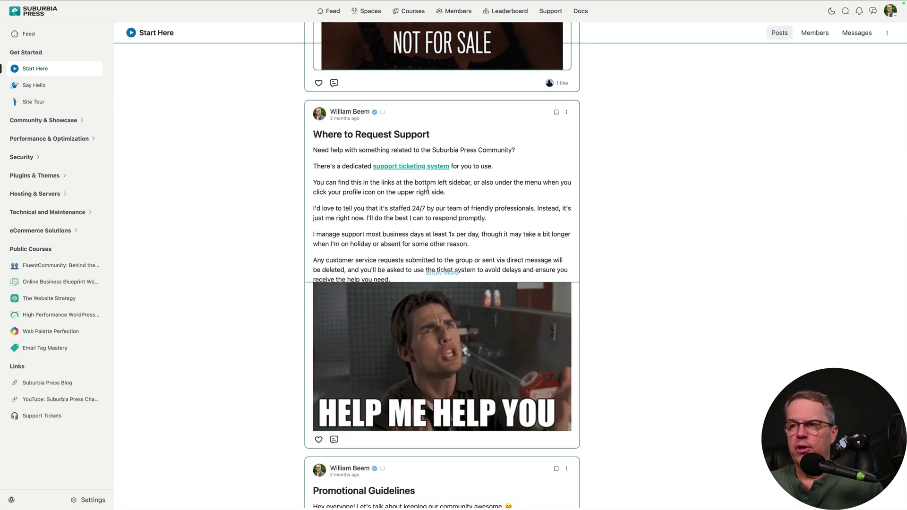
left_click(891, 14)
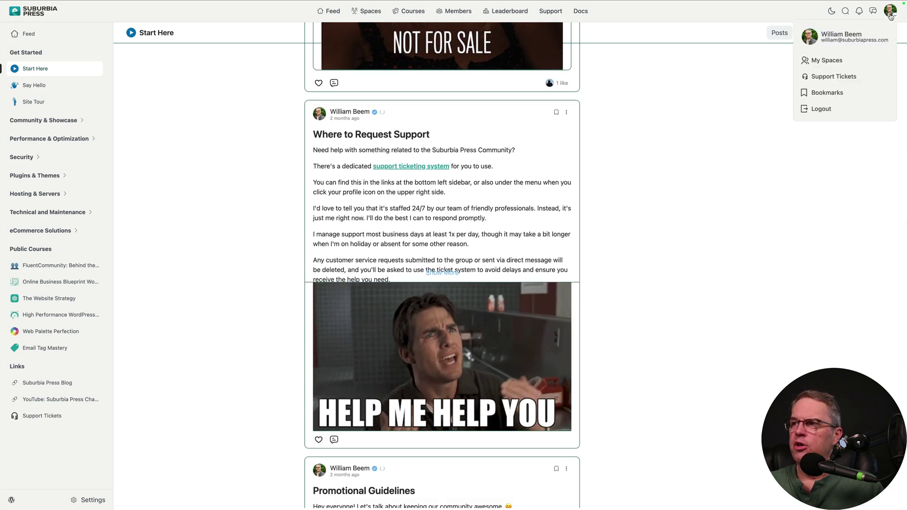
left_click(746, 84)
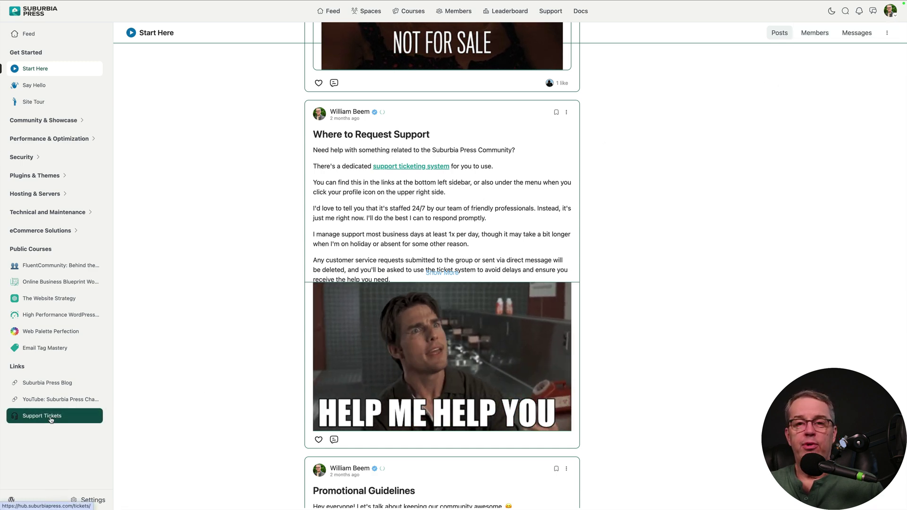
Look over the Promotional Guidelines post, the Say Hello space and the Site Tour course.
scroll(218, 371, "down", 9)
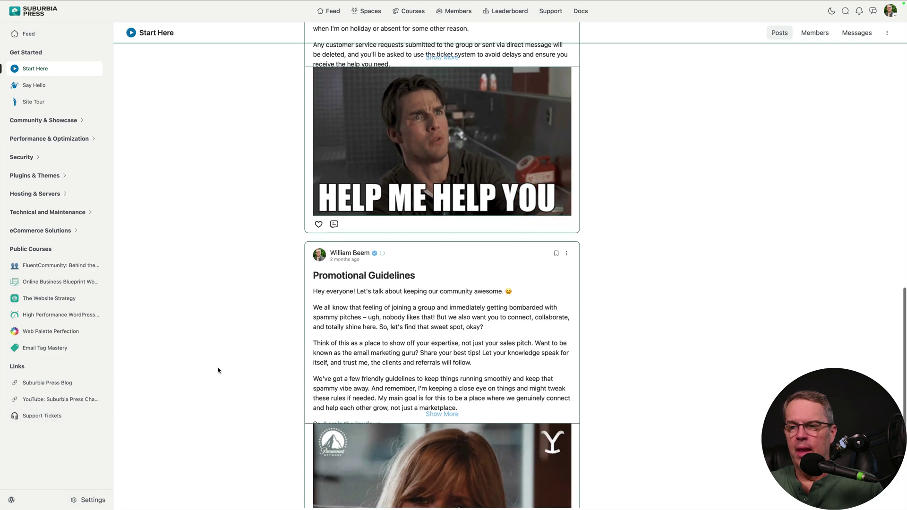
scroll(219, 369, "up", 7)
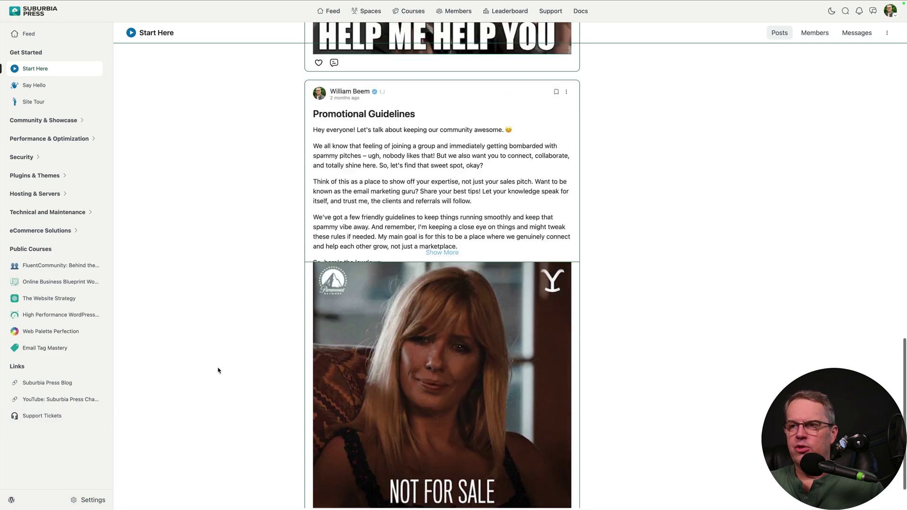
left_click(39, 87)
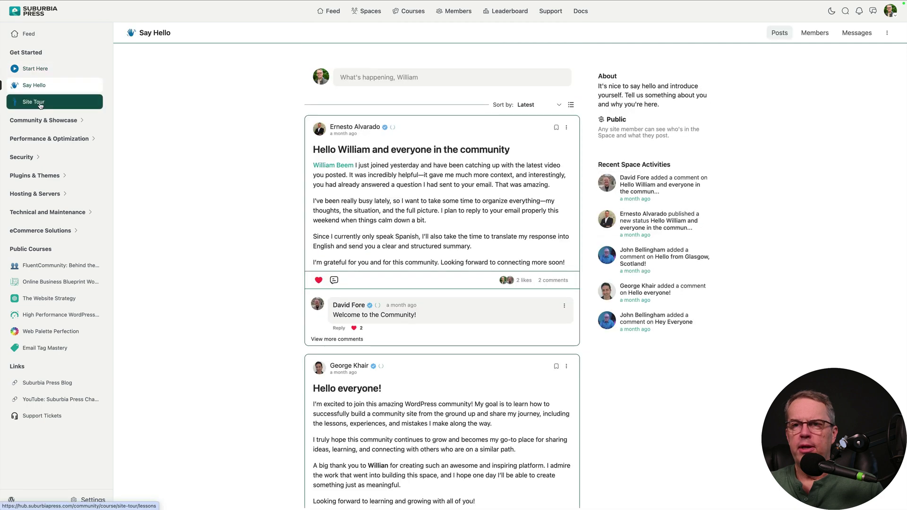
left_click(37, 101)
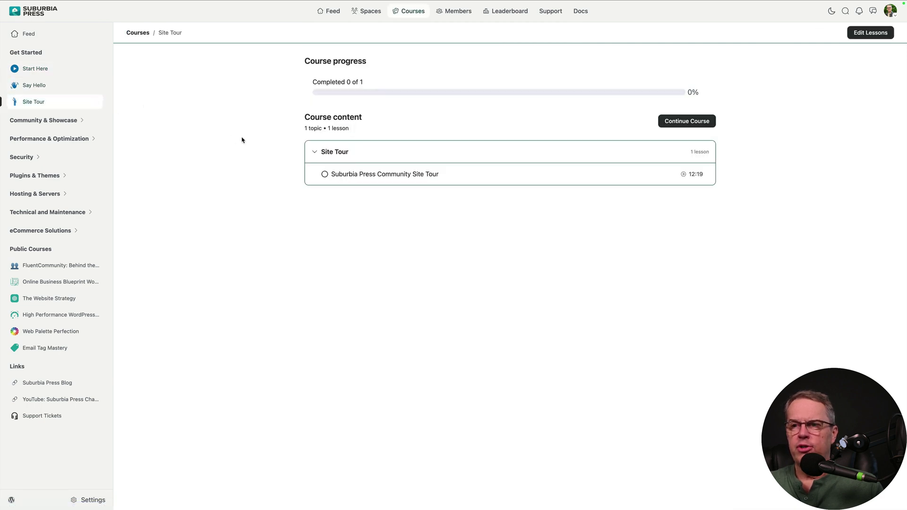